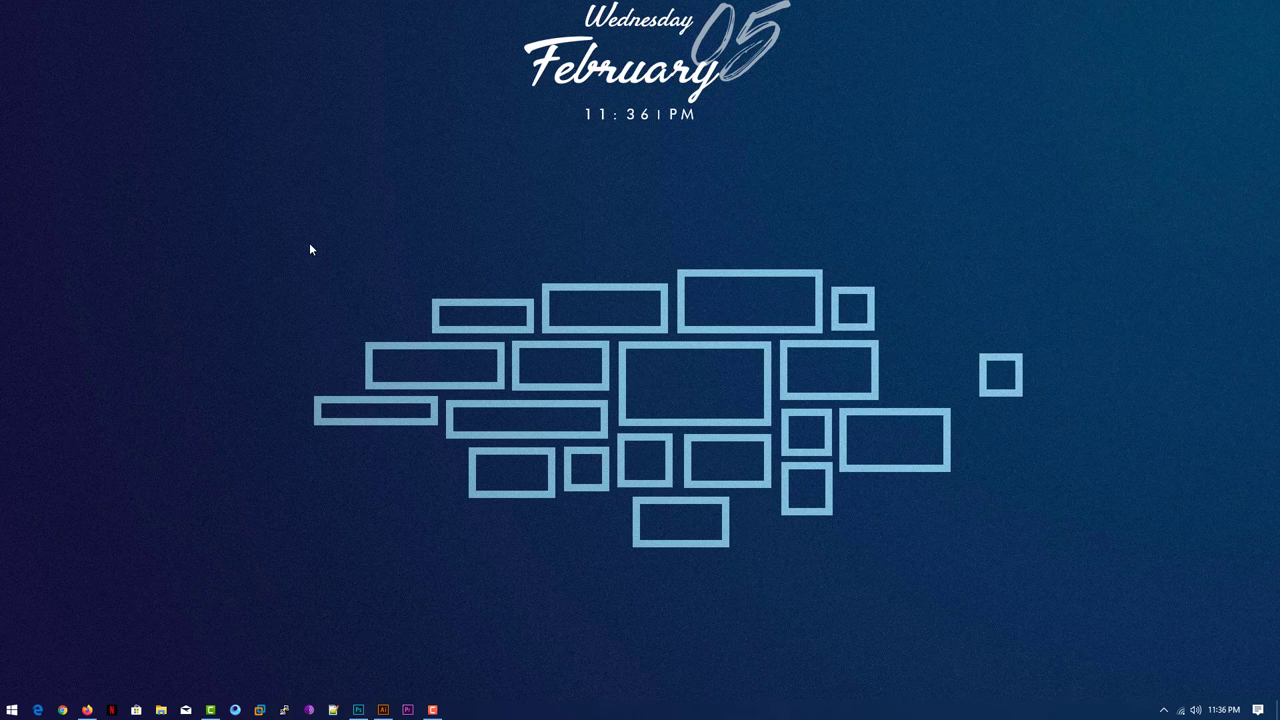
Bring up Firefox and scroll through the Kali Linux 2020.1 images table (64-bit 2.0G, 32-bit 1.7G).
{"action": "left_click", "coordinate": [87, 710]}
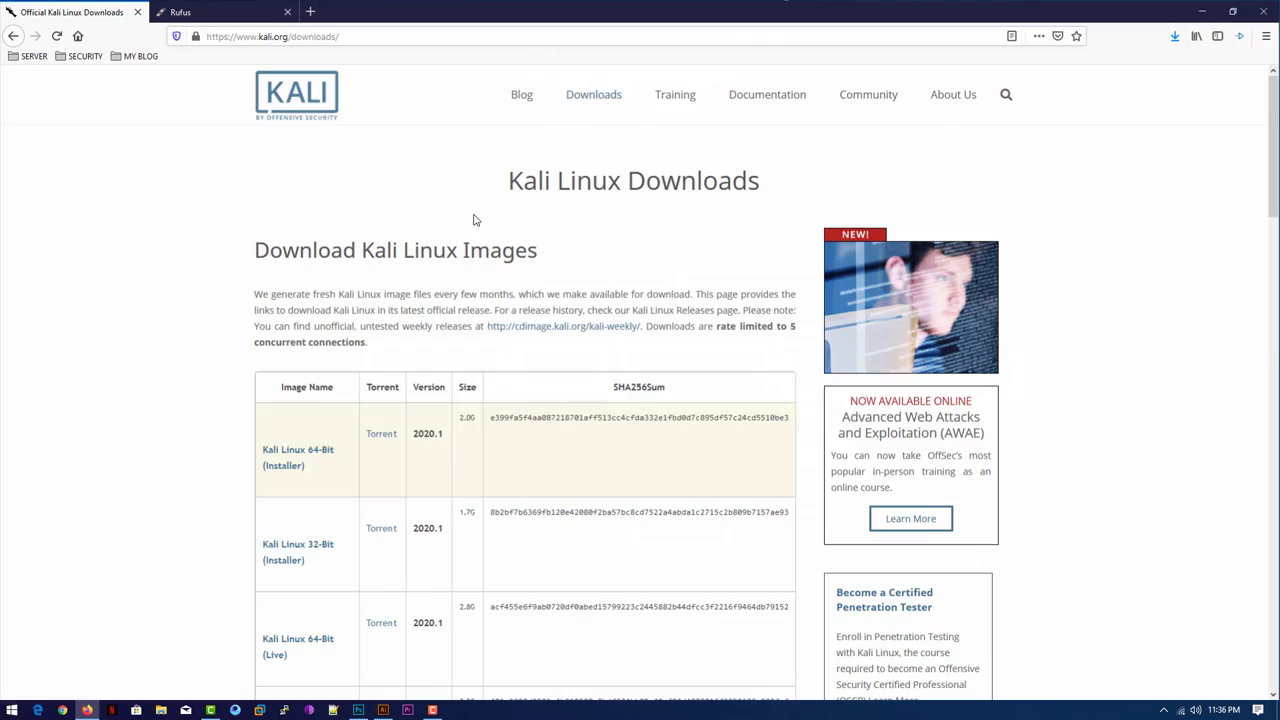
{"action": "scroll", "coordinate": [500, 225], "scroll_direction": "down", "scroll_amount": 3}
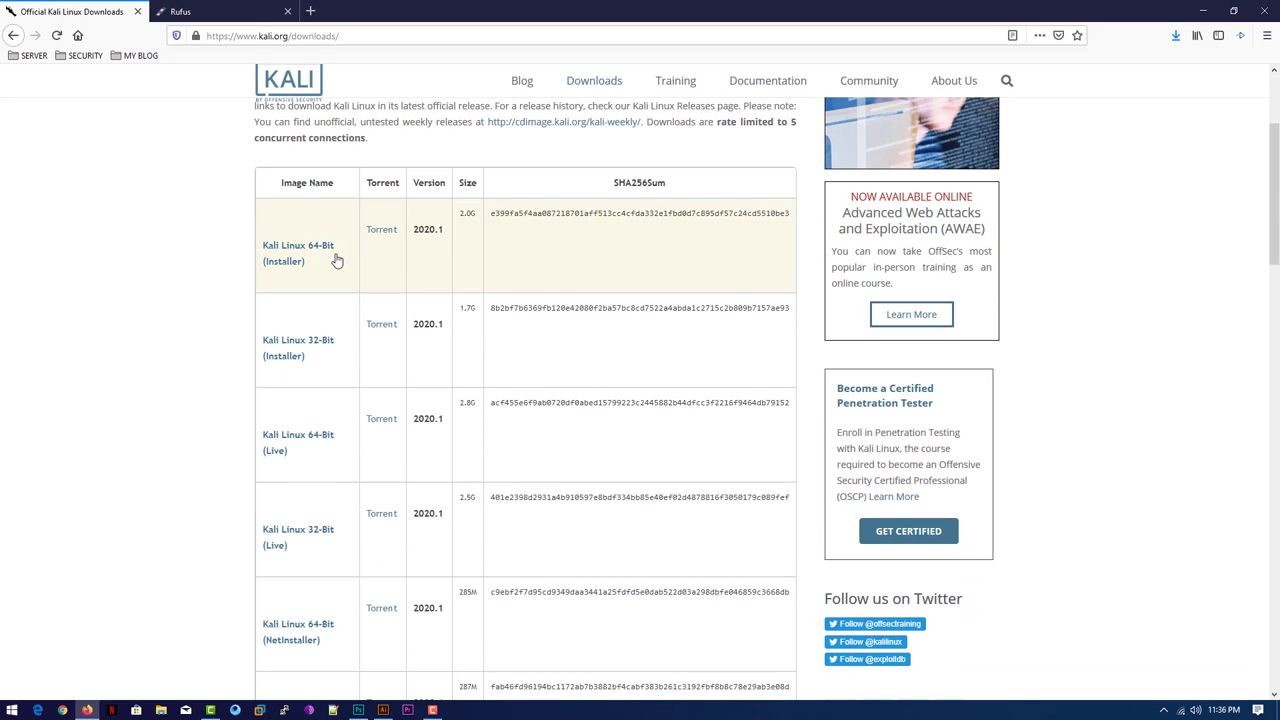
{"action": "scroll", "coordinate": [328, 394], "scroll_direction": "down", "scroll_amount": 5}
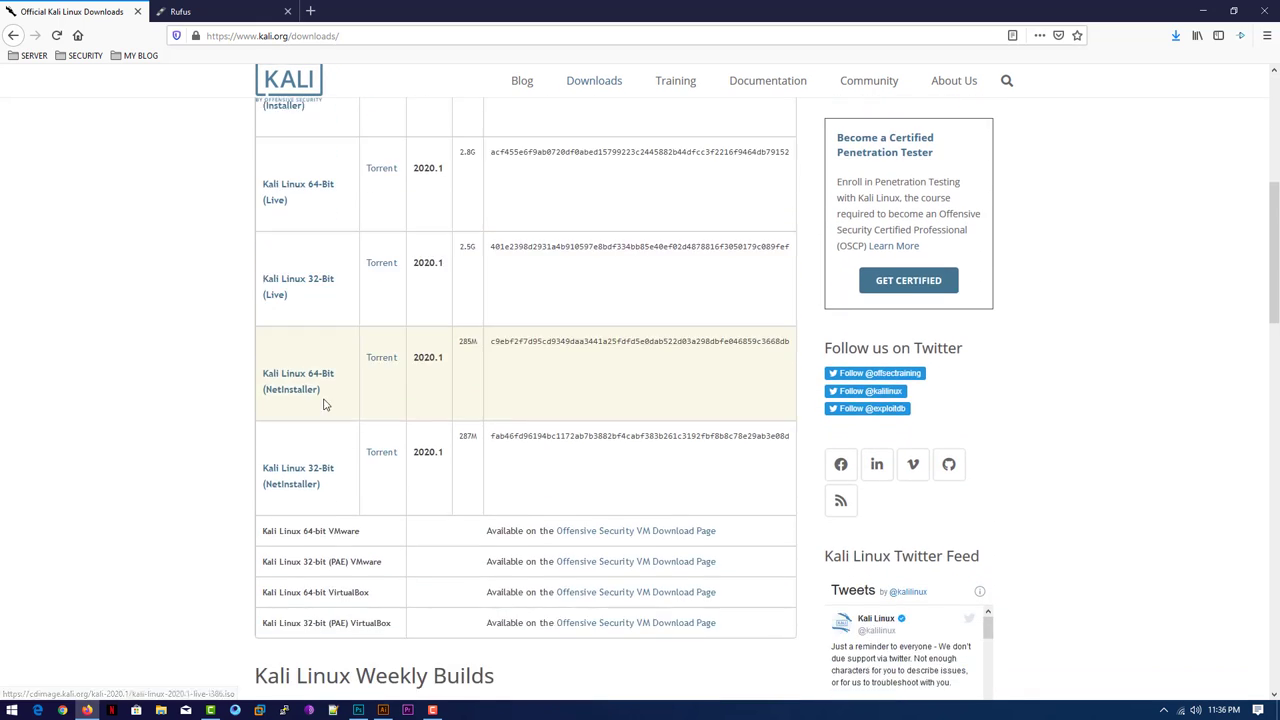
{"action": "scroll", "coordinate": [340, 400], "scroll_direction": "up", "scroll_amount": 7}
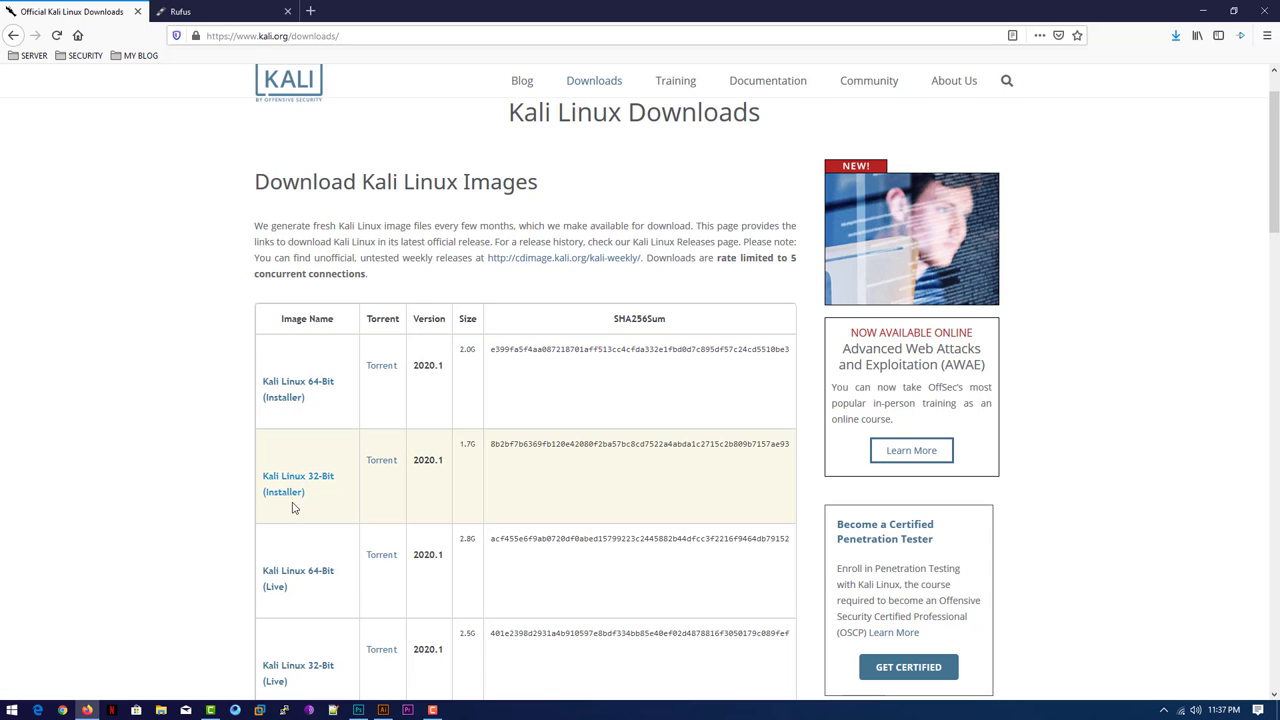
{"action": "scroll", "coordinate": [293, 507], "scroll_direction": "up", "scroll_amount": 1}
Switch to the Rufus tab, scroll through its Download section, then minimize Firefox.
{"action": "left_click", "coordinate": [201, 18]}
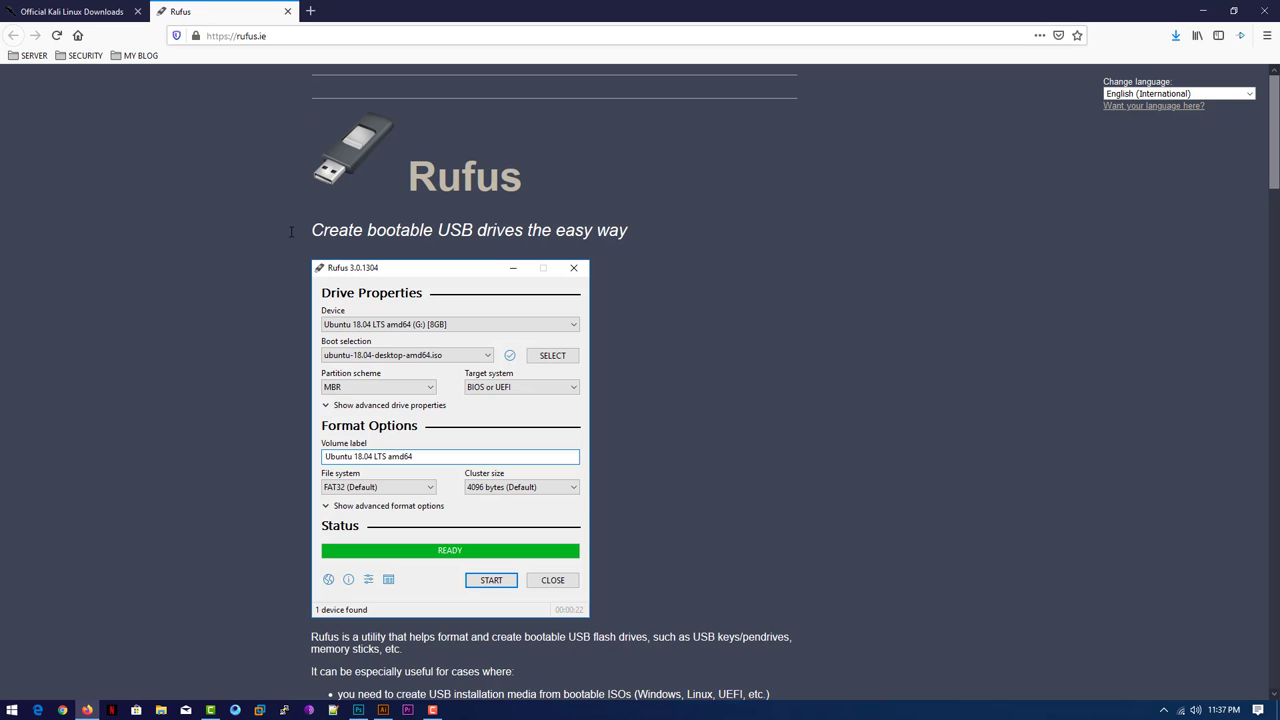
{"action": "scroll", "coordinate": [461, 252], "scroll_direction": "down", "scroll_amount": 5}
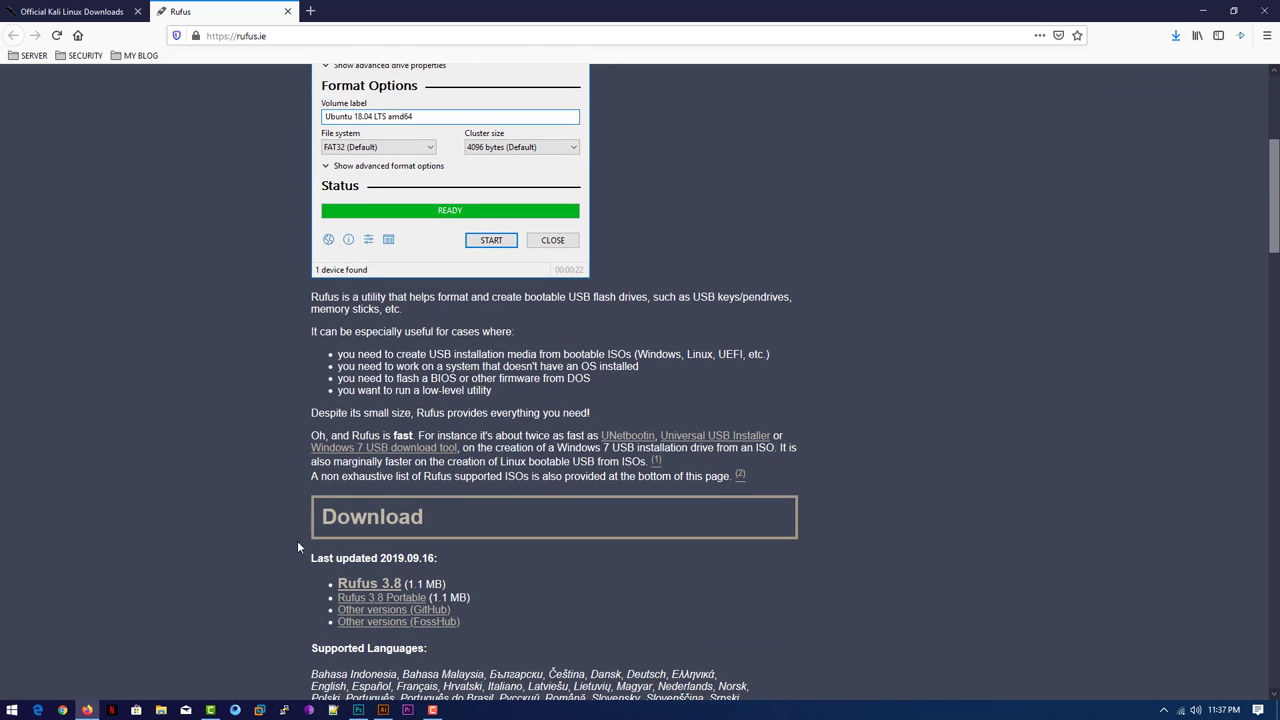
{"action": "scroll", "coordinate": [399, 575], "scroll_direction": "up", "scroll_amount": 4}
{"action": "scroll", "coordinate": [398, 538], "scroll_direction": "up", "scroll_amount": 1}
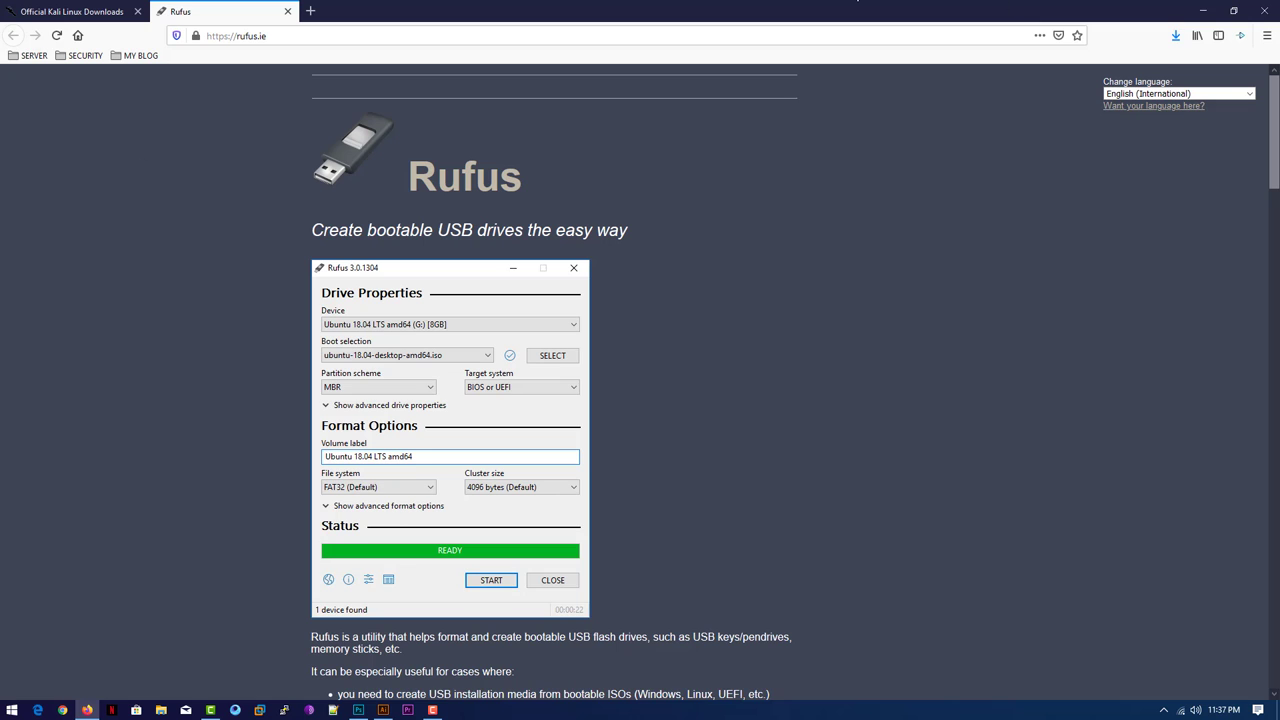
{"action": "left_click", "coordinate": [1203, 7]}
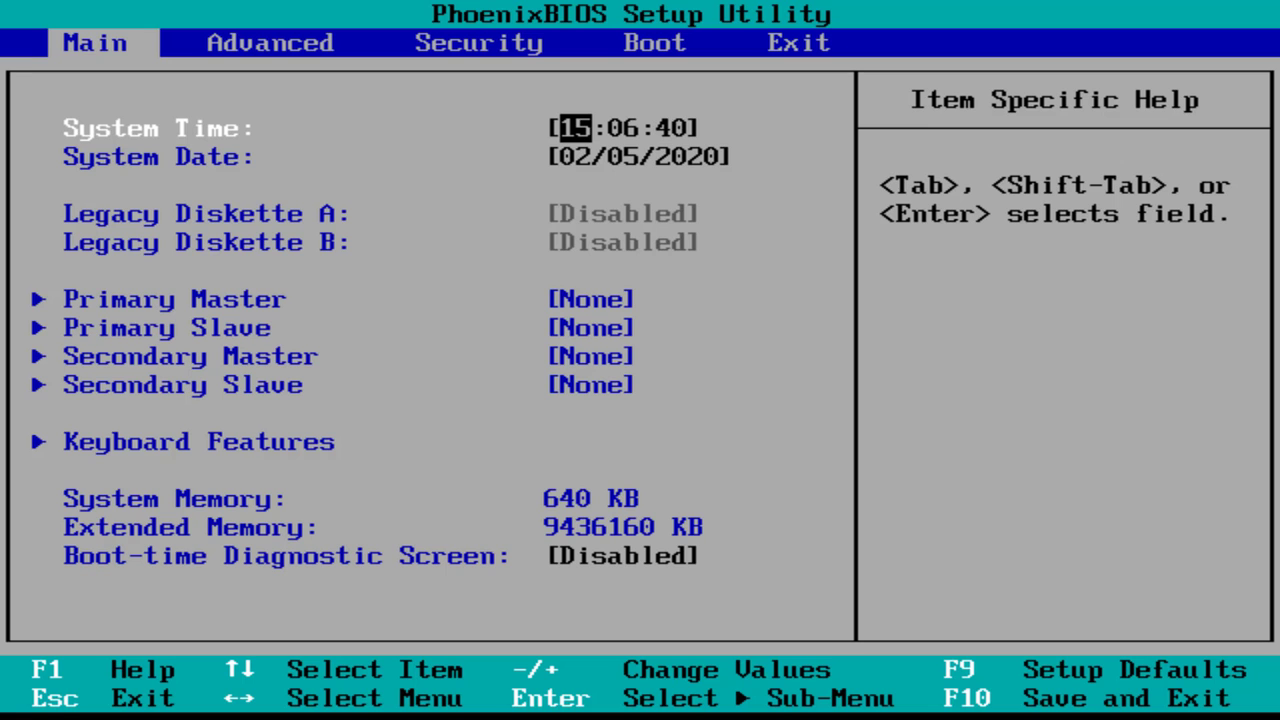
Review the PhoenixBIOS boot order (Removable Devices, Hard Drive, CD-ROM), then save and exit with F10.
{"action": "key", "text": "Down"}
{"action": "key", "text": "Down"}
{"action": "key", "text": "Down"}
{"action": "key", "text": "Down"}
{"action": "key", "text": "Up"}
{"action": "key", "text": "Up"}
{"action": "key", "text": "Up"}
{"action": "key", "text": "Up"}
{"action": "key", "text": "Right"}
{"action": "key", "text": "Right"}
{"action": "key", "text": "Right"}
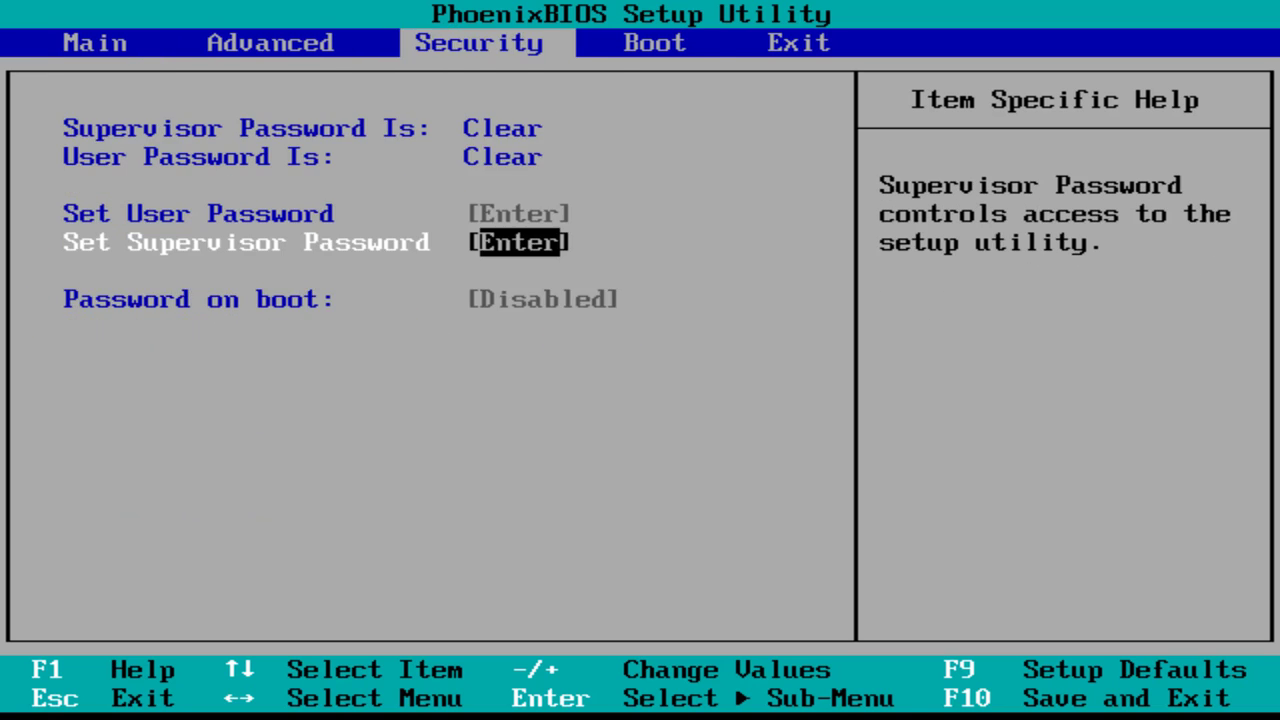
{"action": "key", "text": "Down"}
{"action": "key", "text": "Down"}
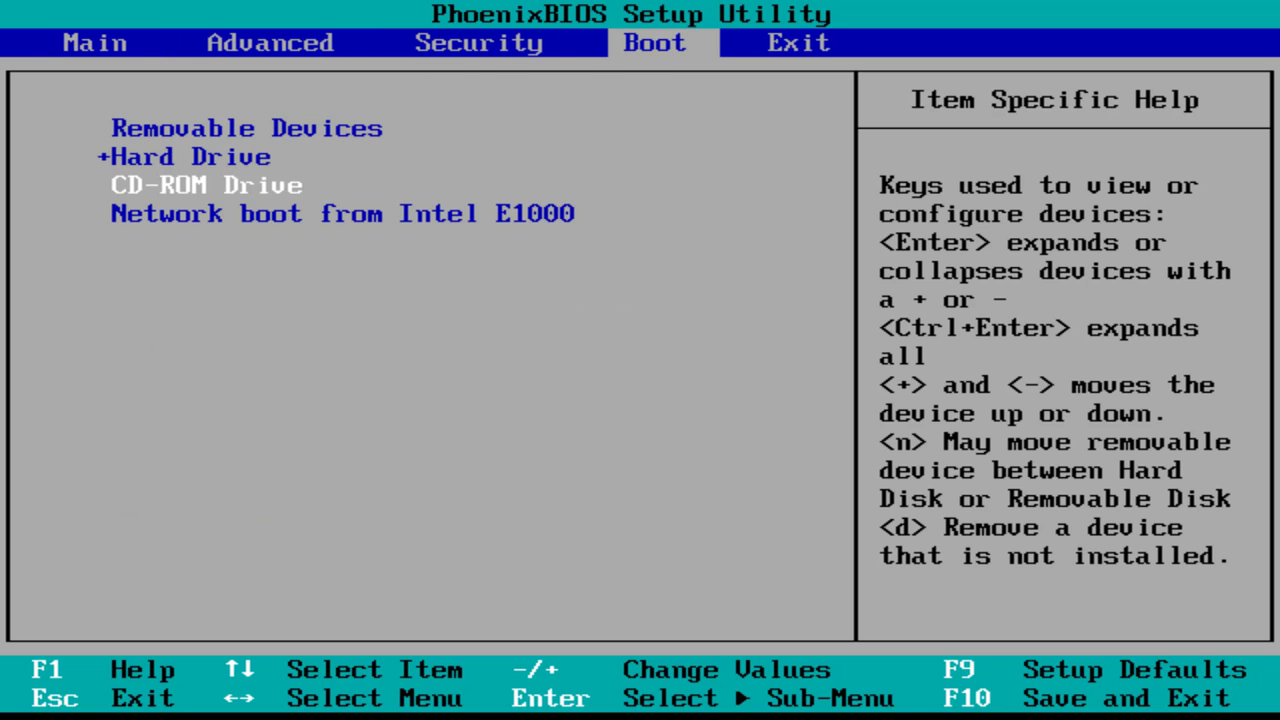
{"action": "key", "text": "Down"}
{"action": "key", "text": "Up"}
{"action": "key", "text": "Up"}
{"action": "key", "text": "Up"}
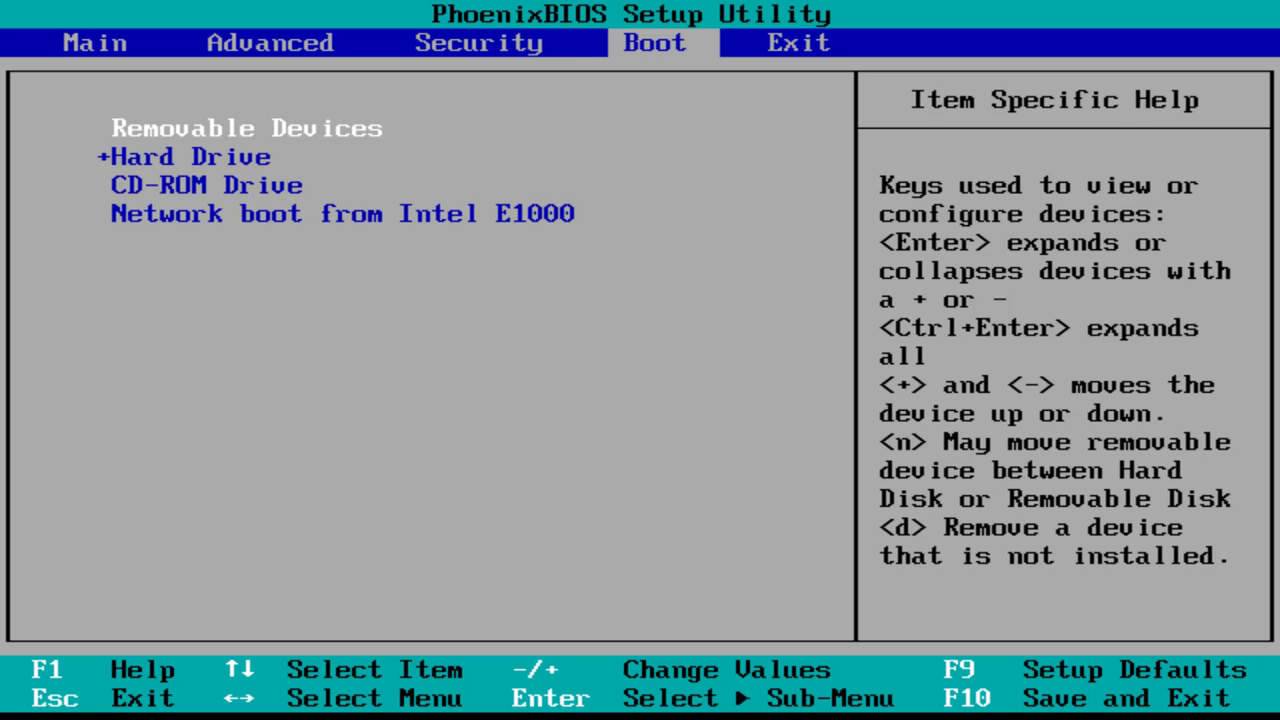
{"action": "key", "text": "Down"}
{"action": "key", "text": "Down"}
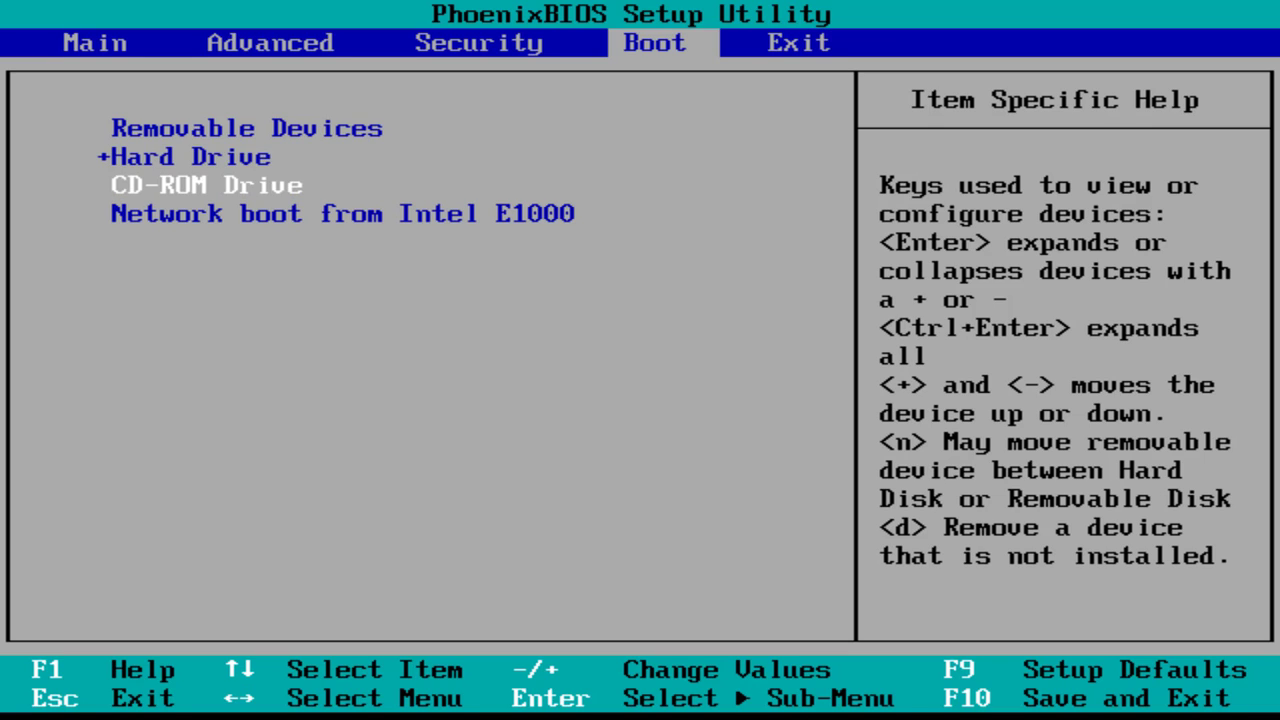
{"action": "key", "text": "Up"}
{"action": "key", "text": "Up"}
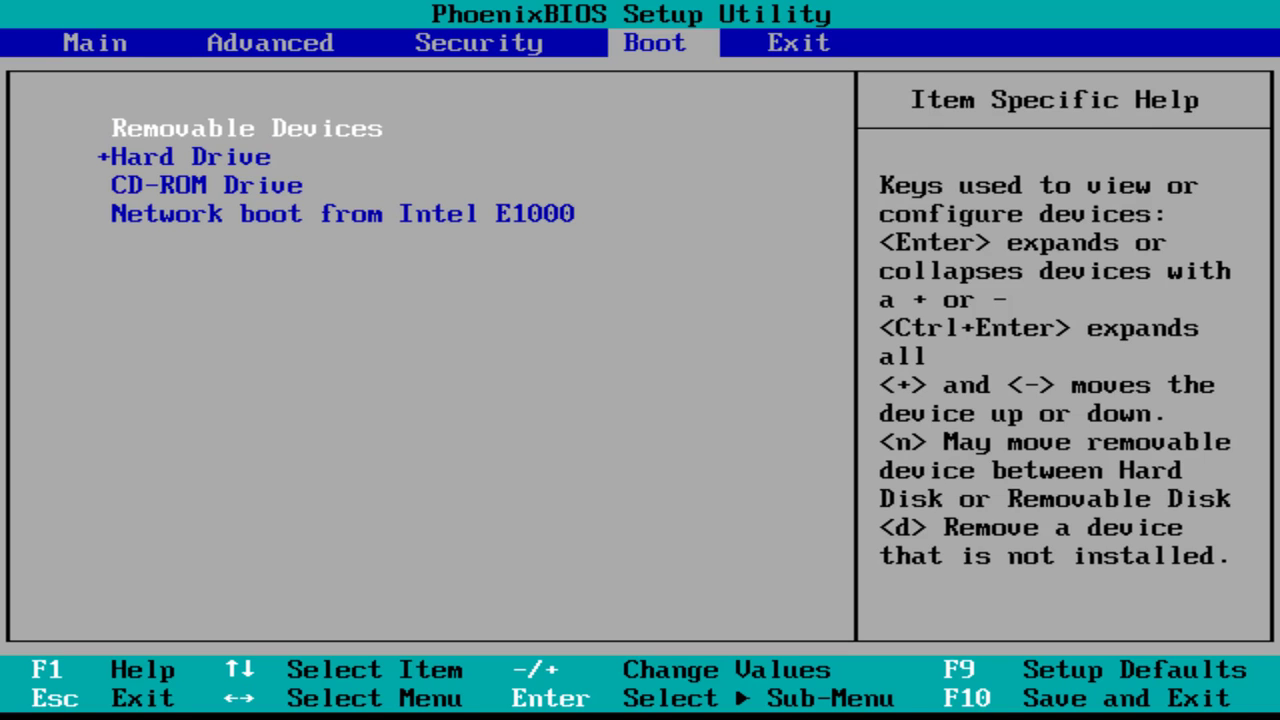
{"action": "key", "text": "Down"}
{"action": "key", "text": "Up"}
{"action": "key", "text": "F10"}
{"action": "key", "text": "Return"}
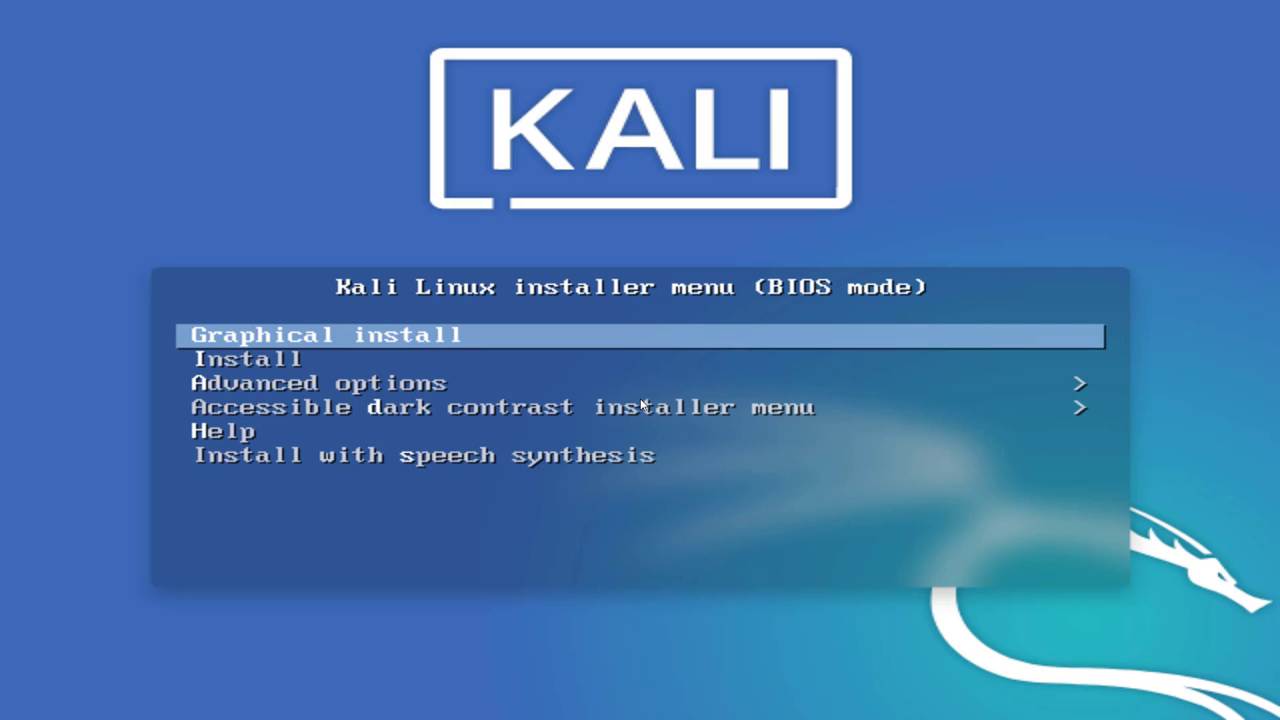
Start the Graphical install and keep English as the installation language.
{"action": "key", "text": "Down"}
{"action": "key", "text": "Down"}
{"action": "key", "text": "Down"}
{"action": "key", "text": "Down"}
{"action": "key", "text": "Down"}
{"action": "key", "text": "Up"}
{"action": "key", "text": "Up"}
{"action": "key", "text": "Up"}
{"action": "key", "text": "Up"}
{"action": "key", "text": "Up"}
{"action": "key", "text": "Return"}
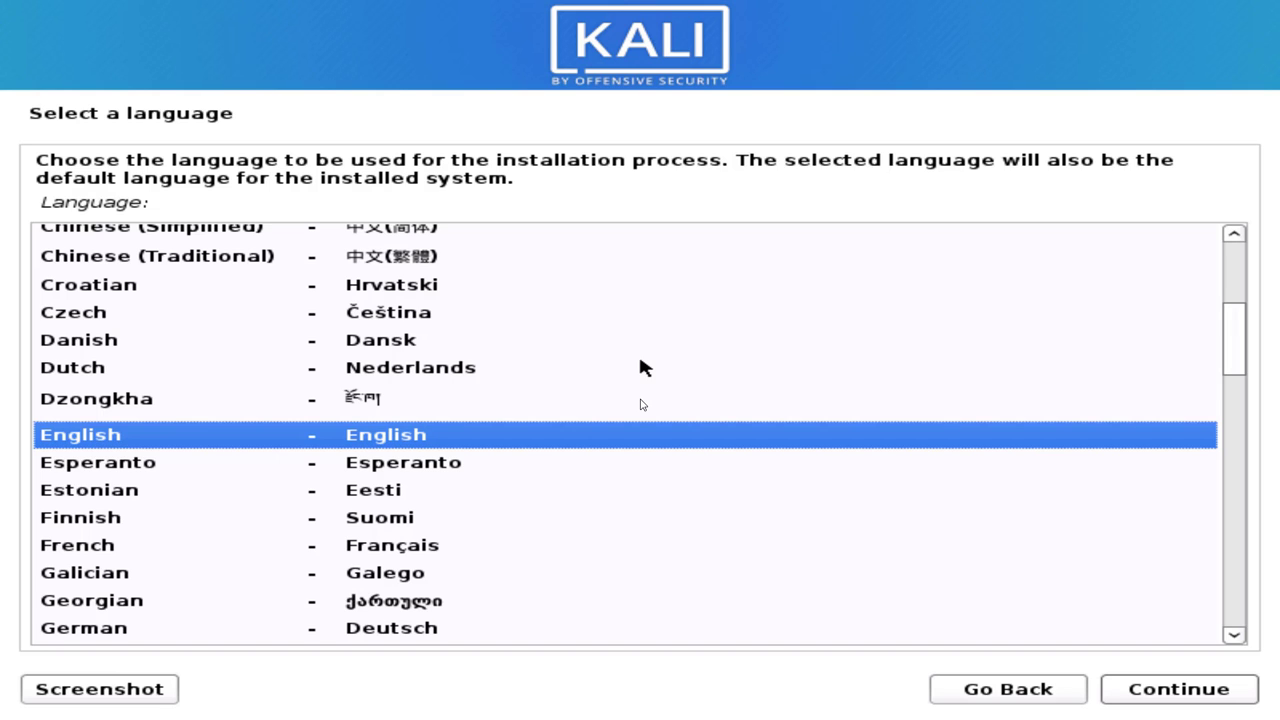
{"action": "scroll", "coordinate": [686, 370], "scroll_direction": "down", "scroll_amount": 6}
{"action": "scroll", "coordinate": [675, 372], "scroll_direction": "down", "scroll_amount": 2}
{"action": "scroll", "coordinate": [666, 380], "scroll_direction": "up", "scroll_amount": 7}
{"action": "left_click", "coordinate": [1158, 699]}
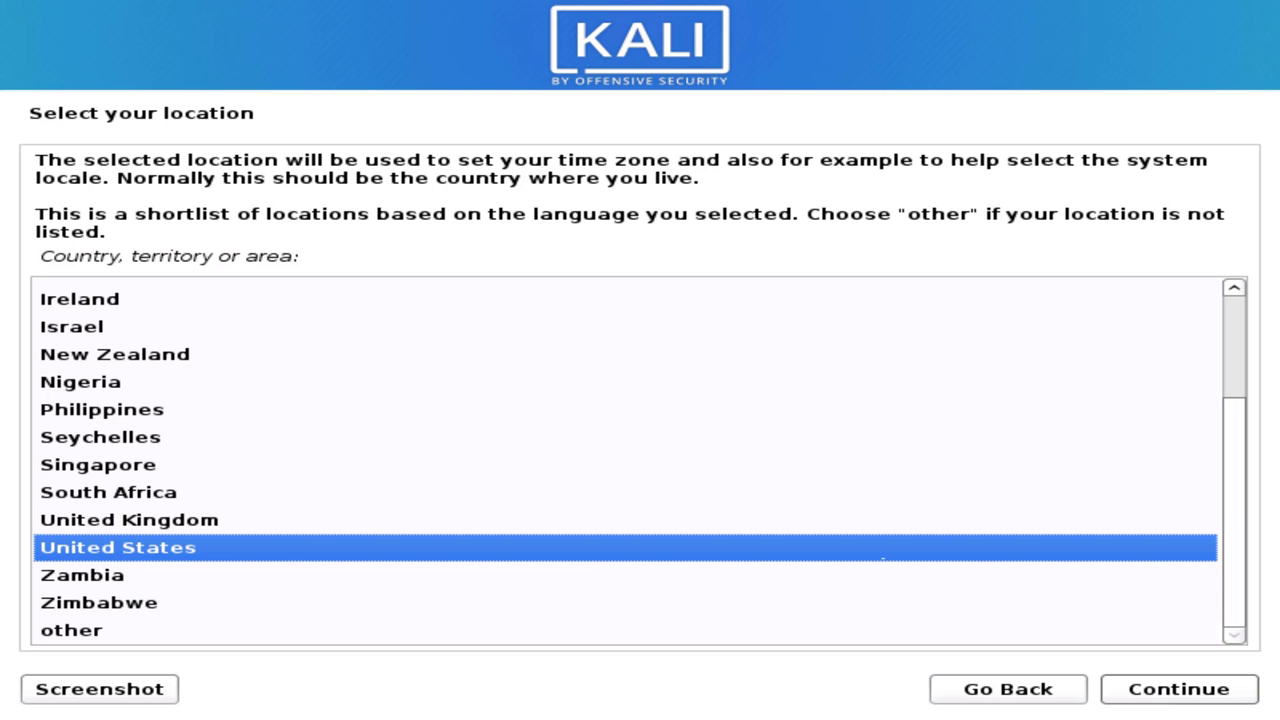
Select India as the location.
{"action": "scroll", "coordinate": [85, 497], "scroll_direction": "up", "scroll_amount": 2}
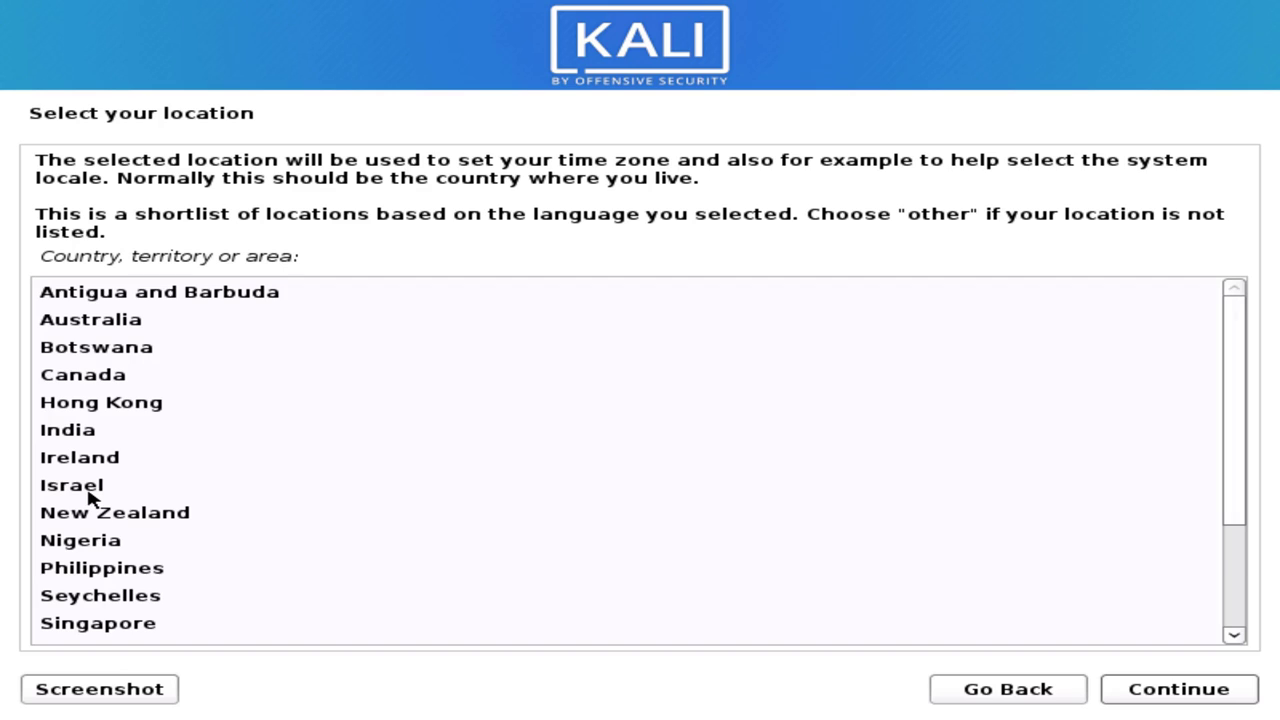
{"action": "scroll", "coordinate": [88, 470], "scroll_direction": "down", "scroll_amount": 1}
{"action": "left_click", "coordinate": [80, 385]}
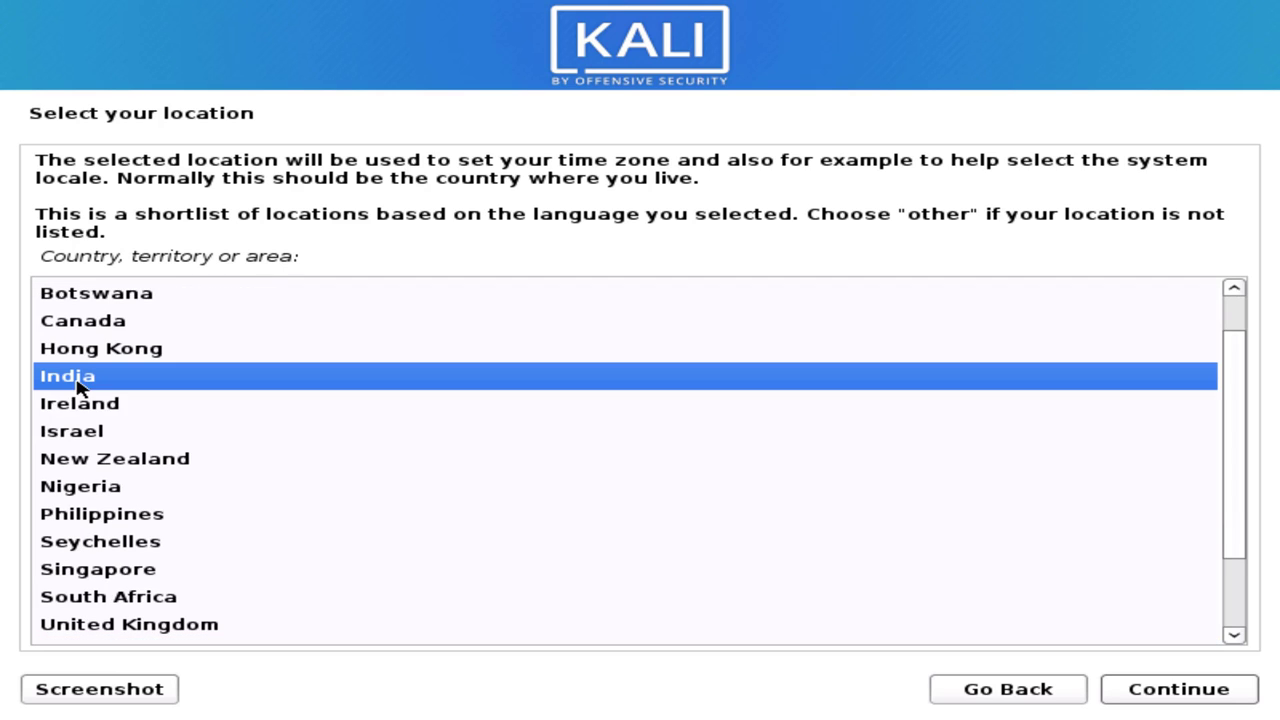
{"action": "left_click", "coordinate": [1180, 698]}
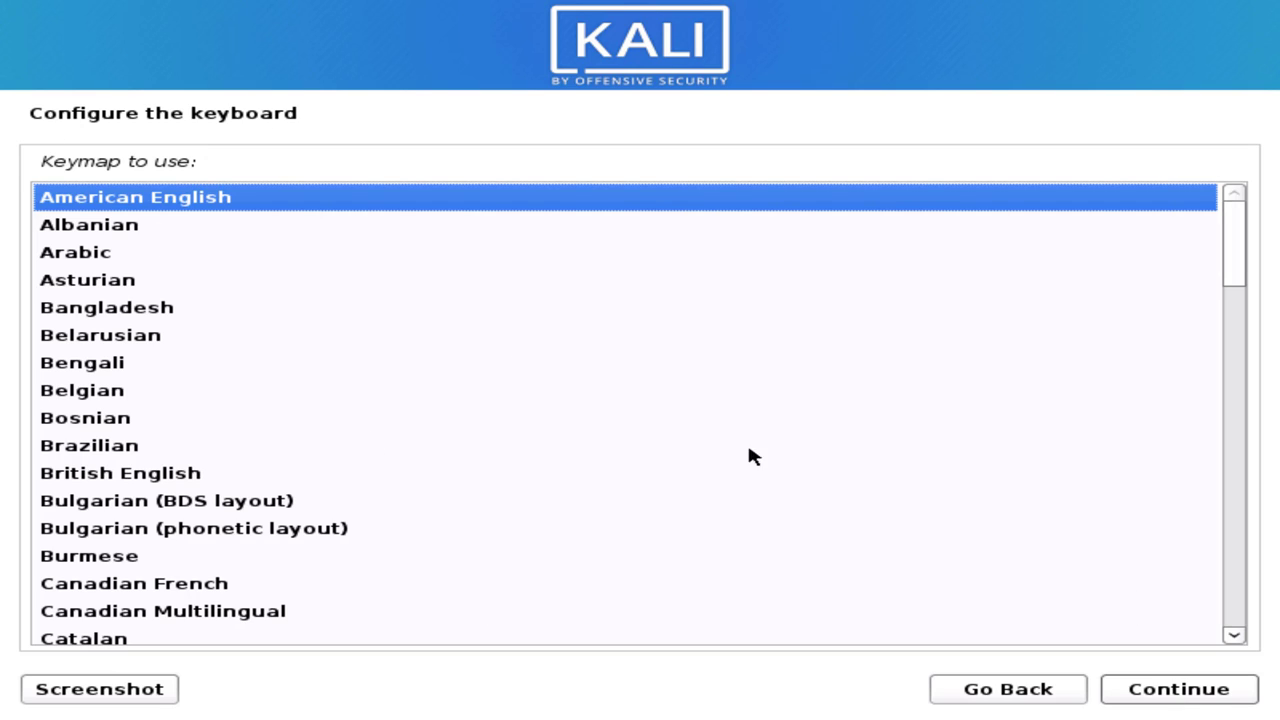
Accept the American English keymap, keep hostname 'kali', and leave the domain name blank.
{"action": "left_click", "coordinate": [1225, 699]}
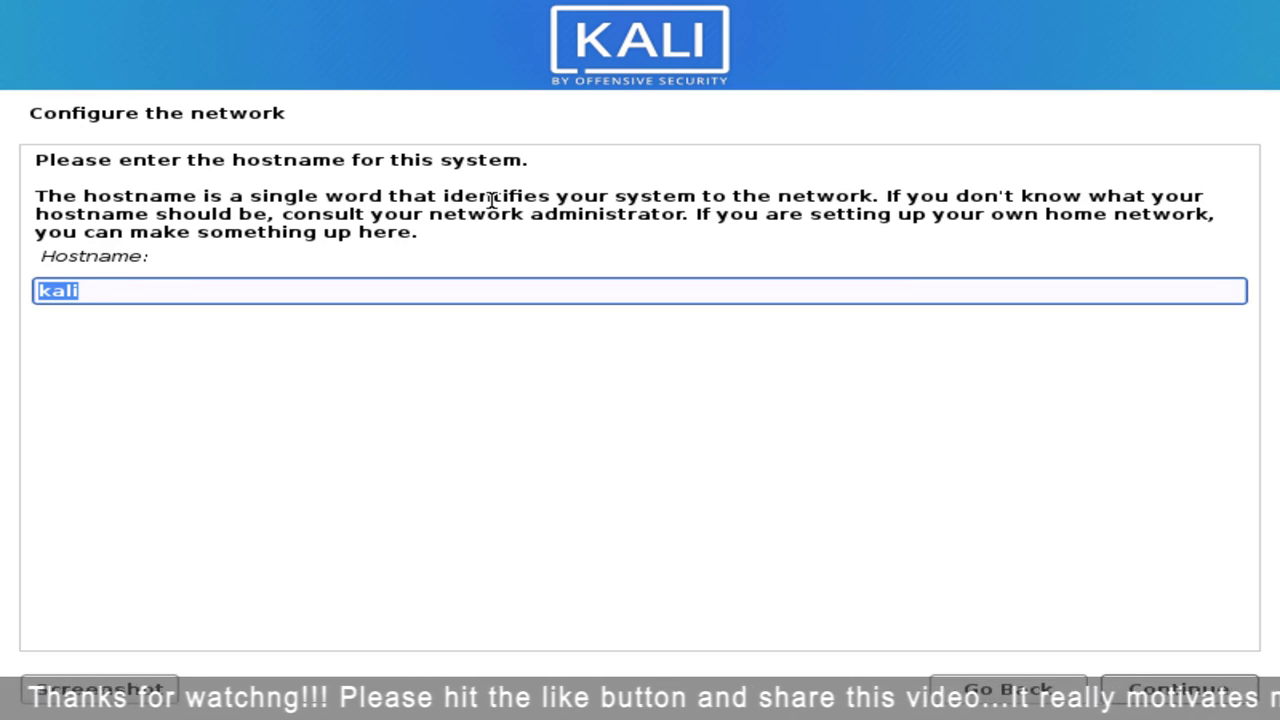
{"action": "left_click", "coordinate": [157, 291]}
{"action": "left_click_drag", "start_coordinate": [80, 294], "coordinate": [10, 303]}
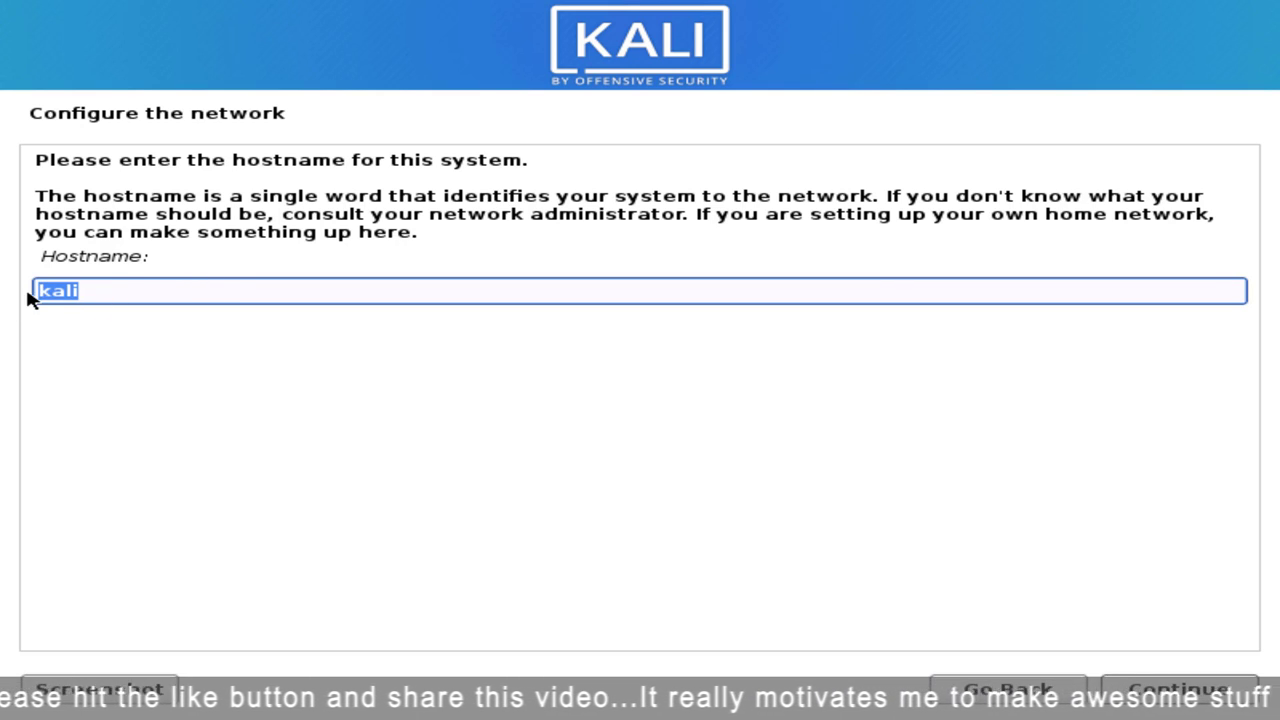
{"action": "left_click", "coordinate": [1110, 690]}
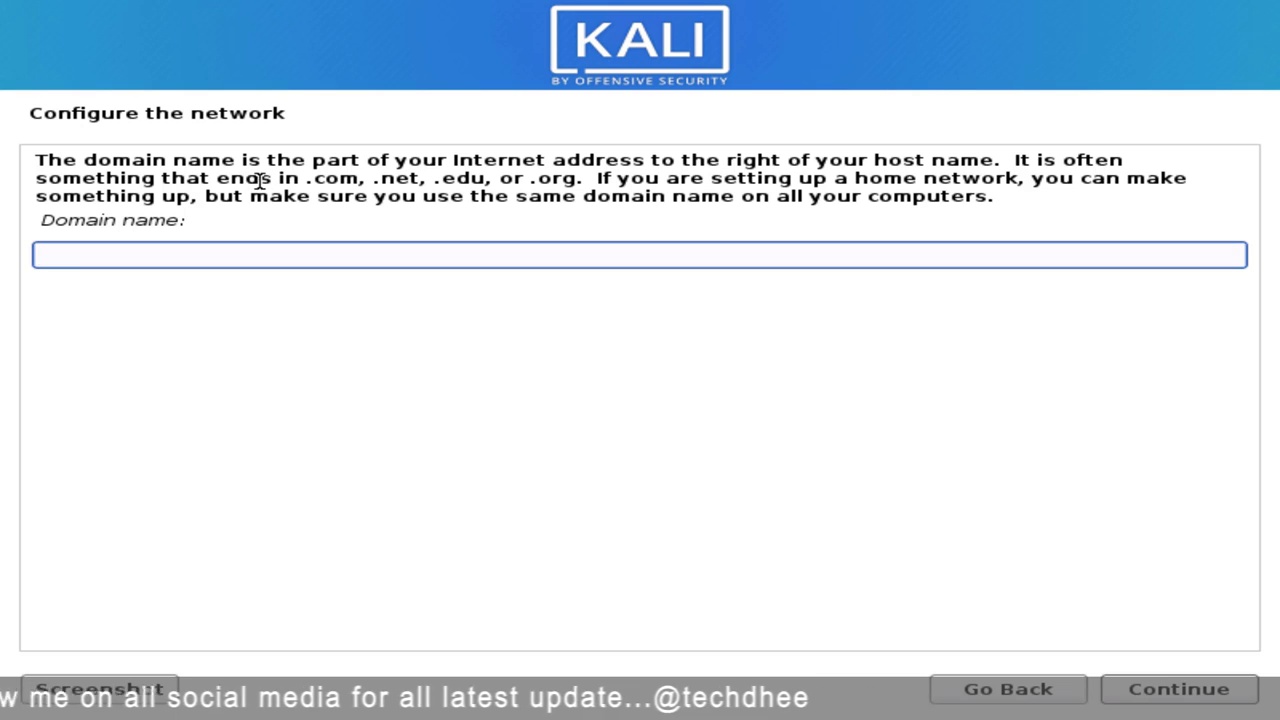
{"action": "left_click_drag", "start_coordinate": [303, 180], "coordinate": [562, 197]}
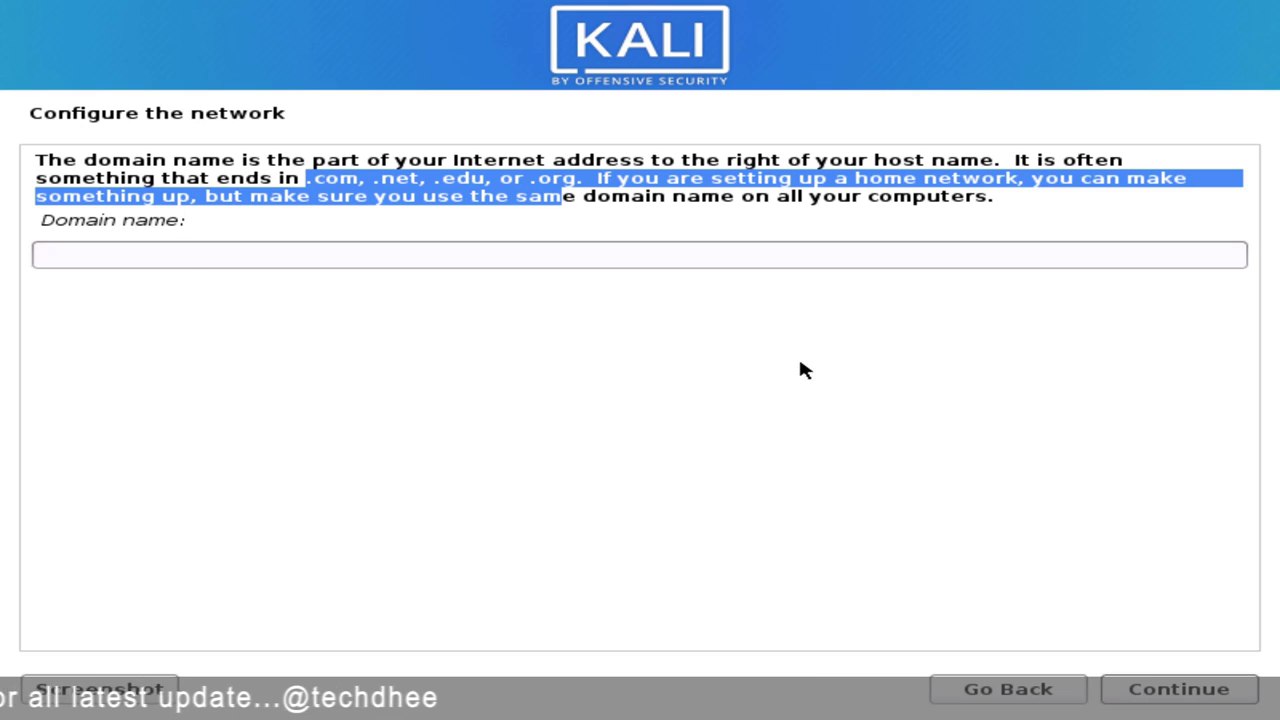
{"action": "left_click", "coordinate": [1165, 688]}
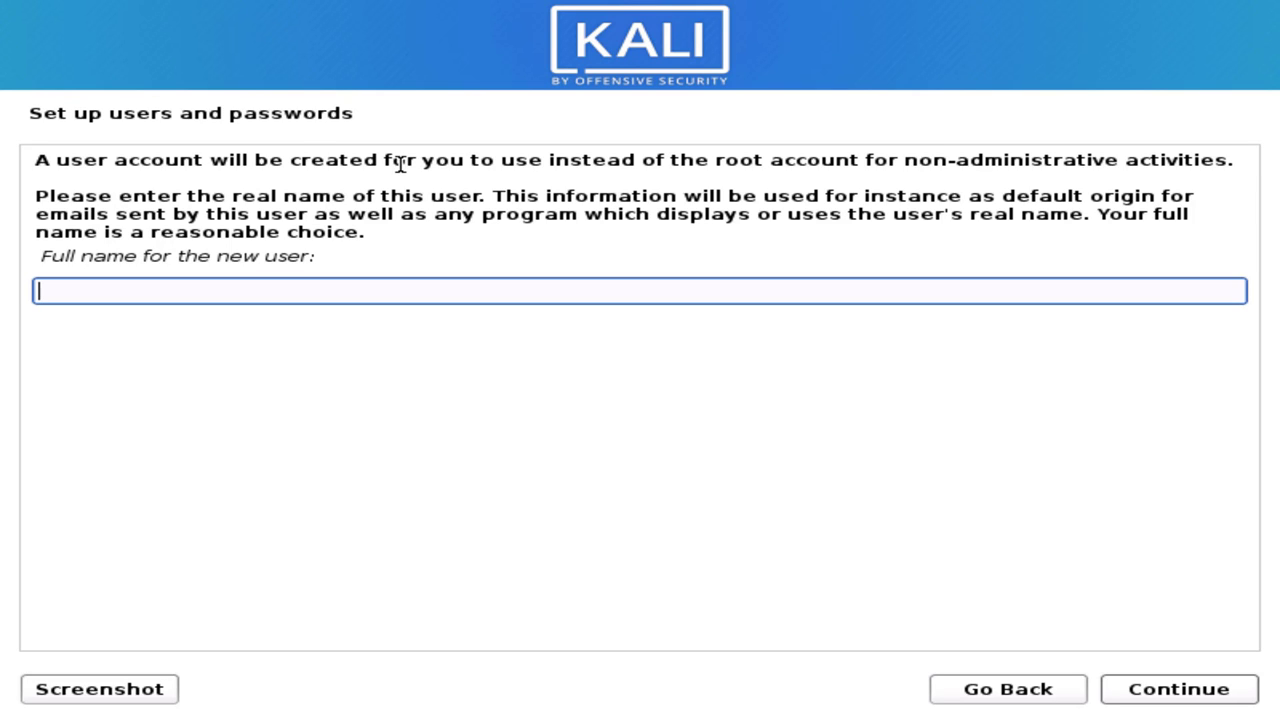
Enter the new user's full name and accept the prefilled username.
{"action": "type", "text": "techdhee"}
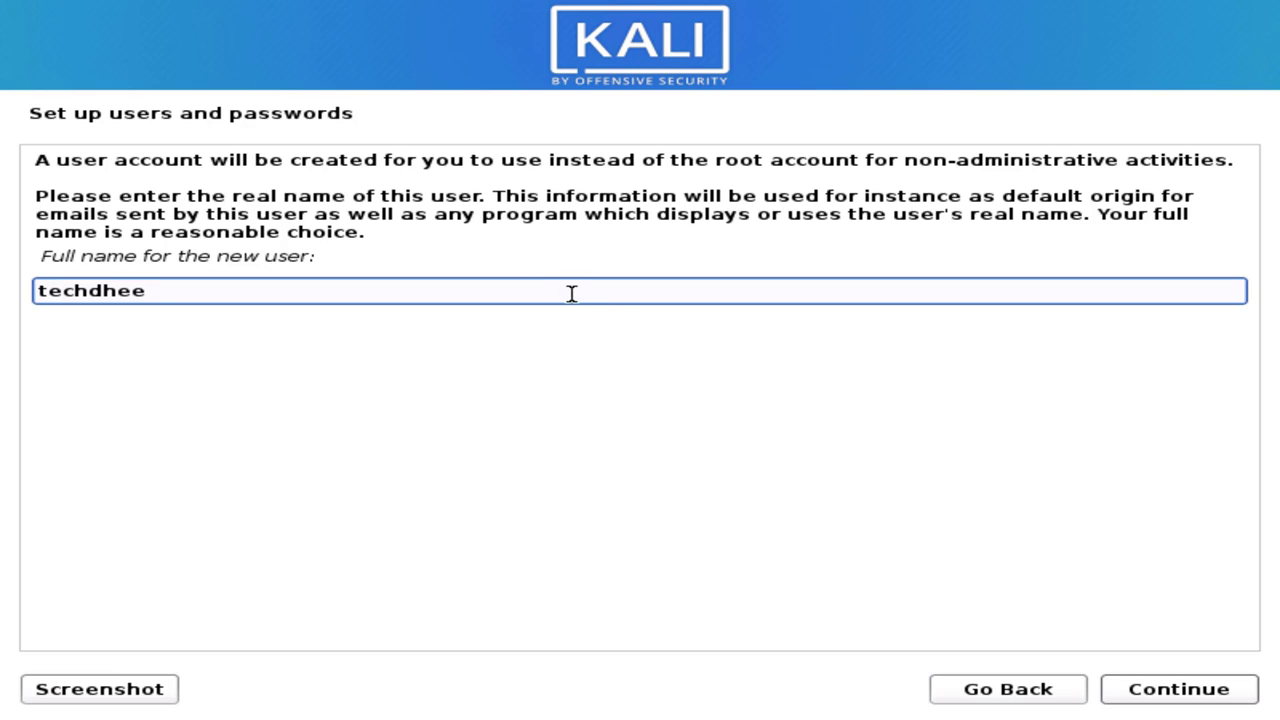
{"action": "left_click", "coordinate": [1197, 690]}
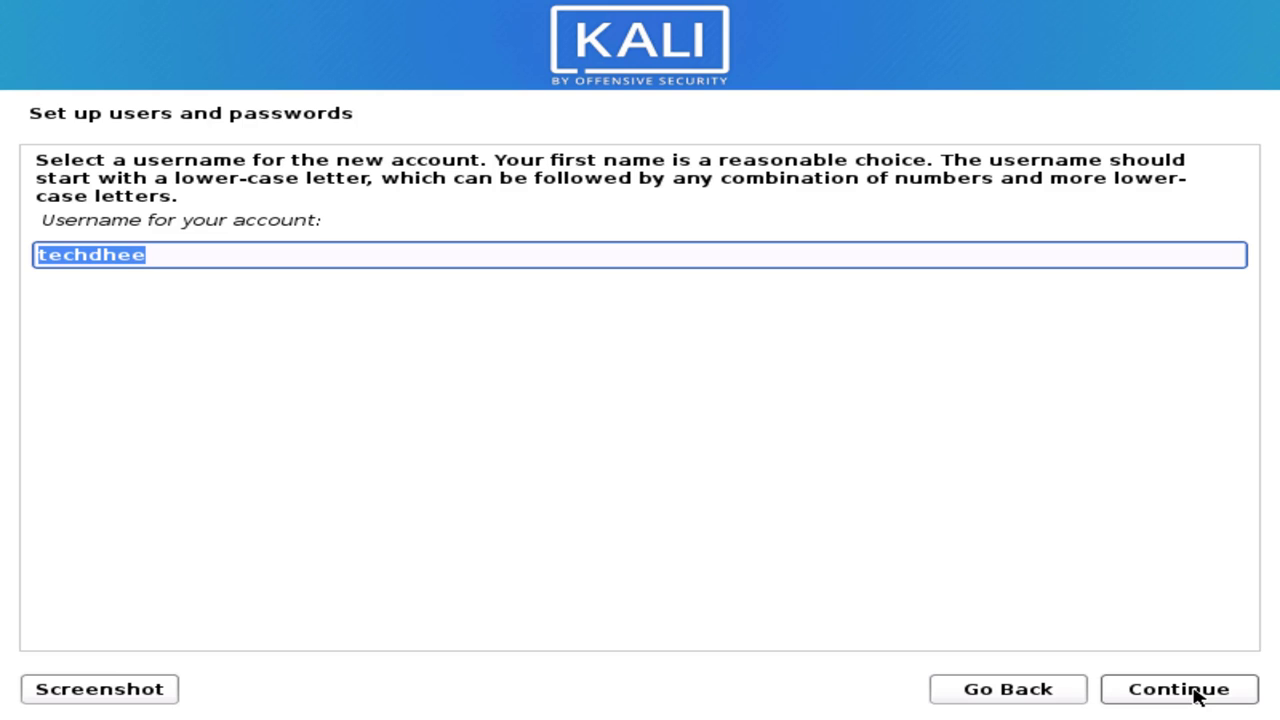
{"action": "left_click", "coordinate": [1195, 693]}
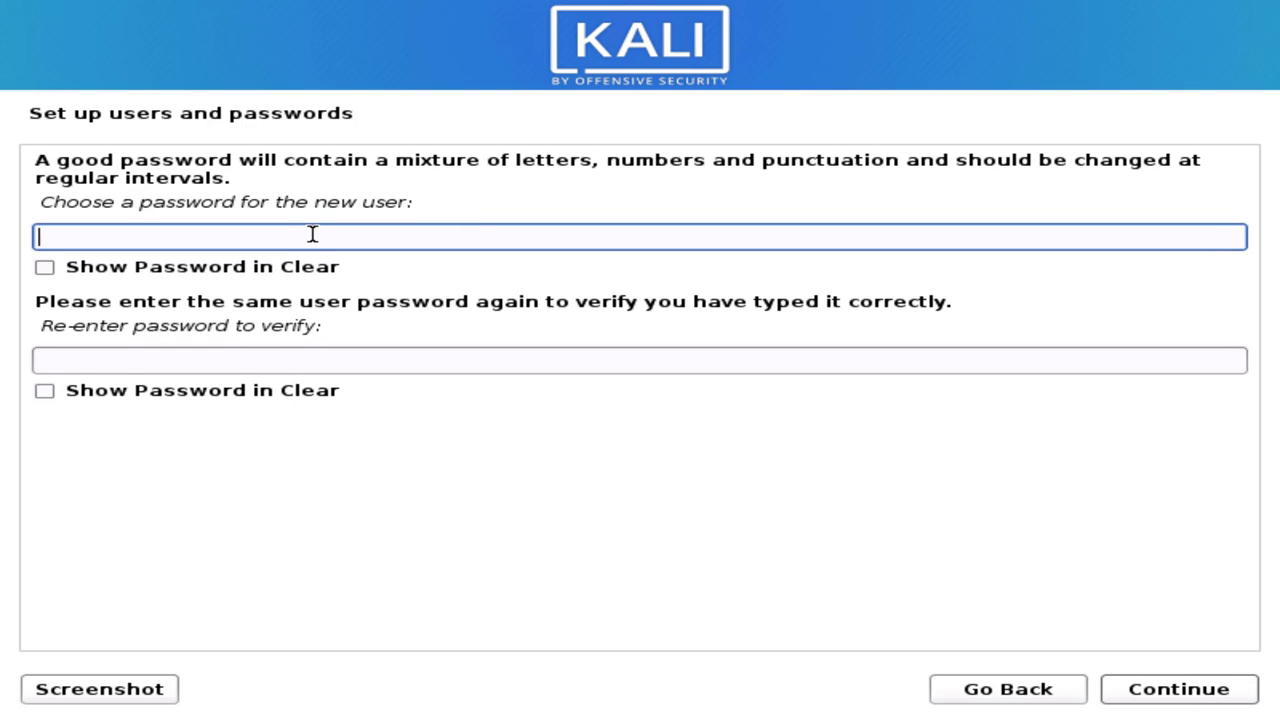
Type the user's password, re-enter it in the confirmation field, and submit.
{"action": "type", "text": "********"}
{"action": "key", "text": "Tab"}
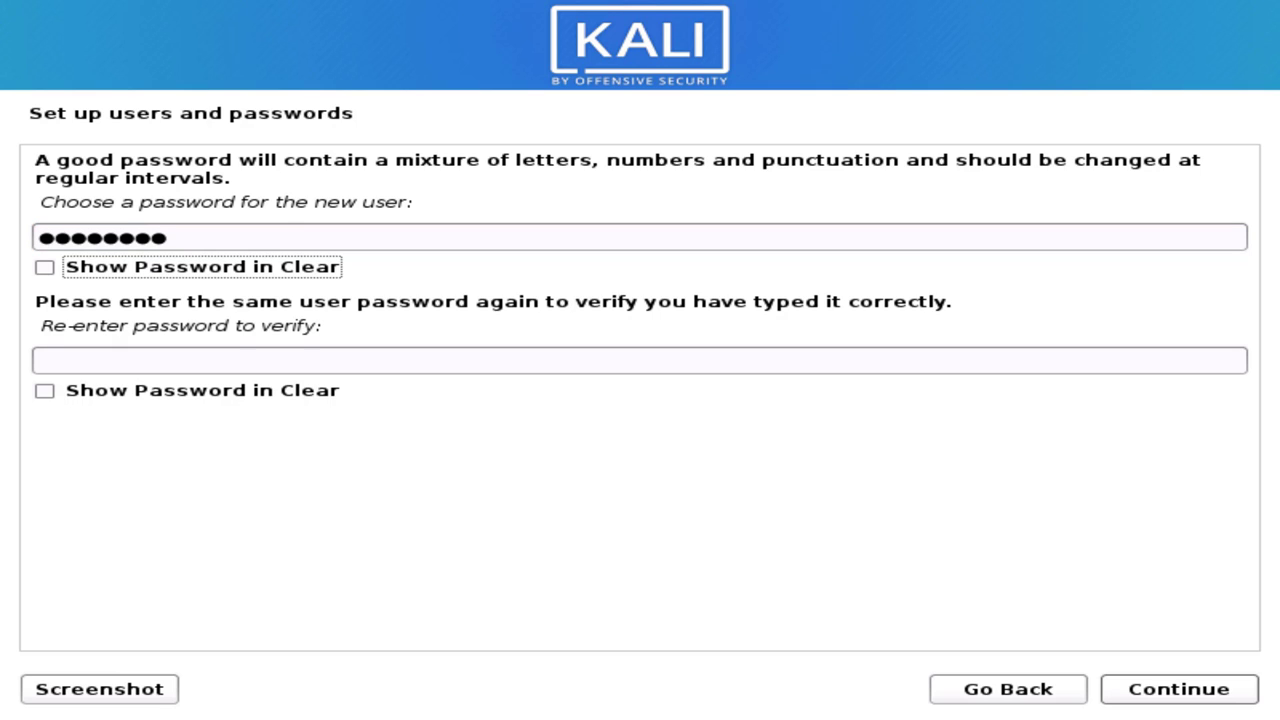
{"action": "key", "text": "Tab"}
{"action": "type", "text": "*******"}
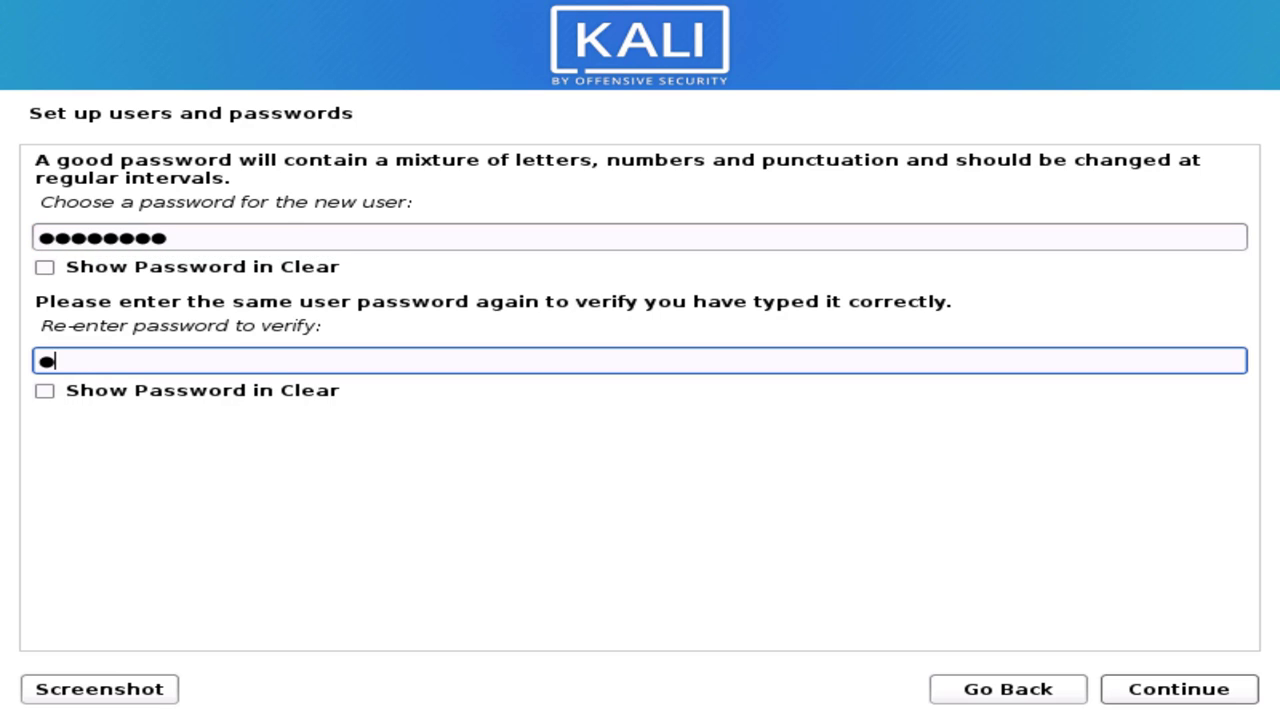
{"action": "type", "text": "*"}
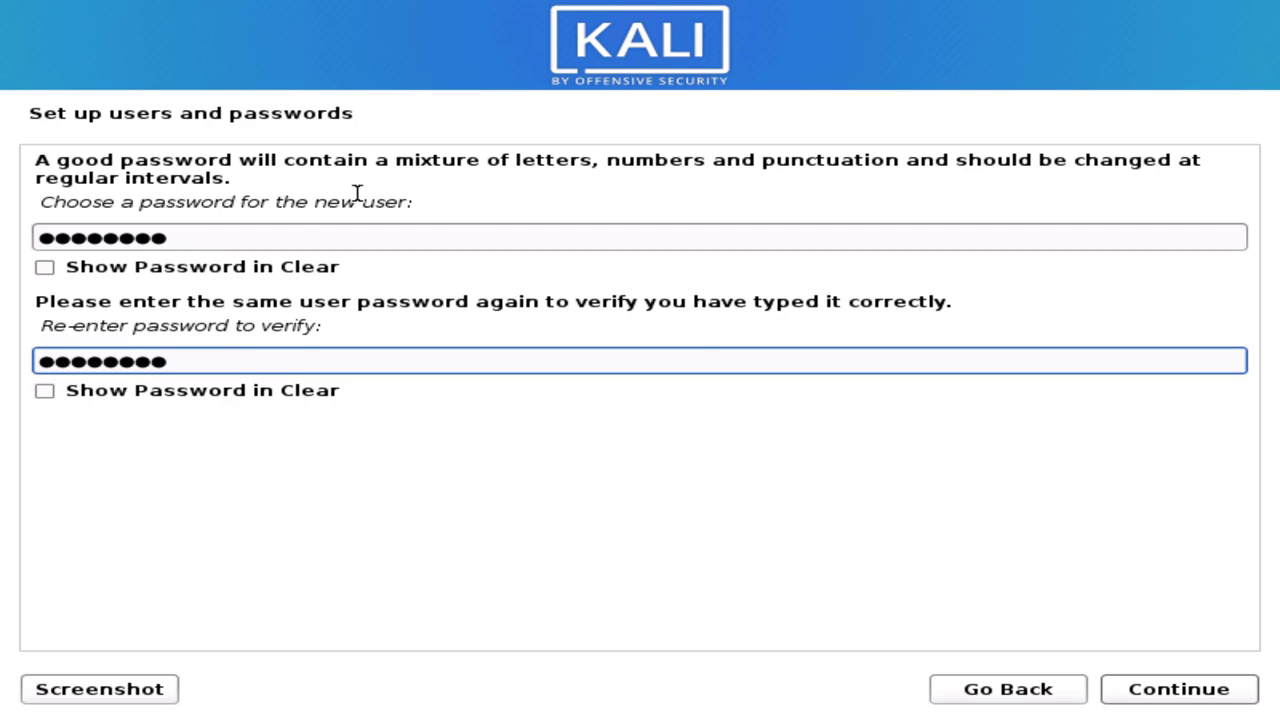
{"action": "left_click", "coordinate": [1160, 693]}
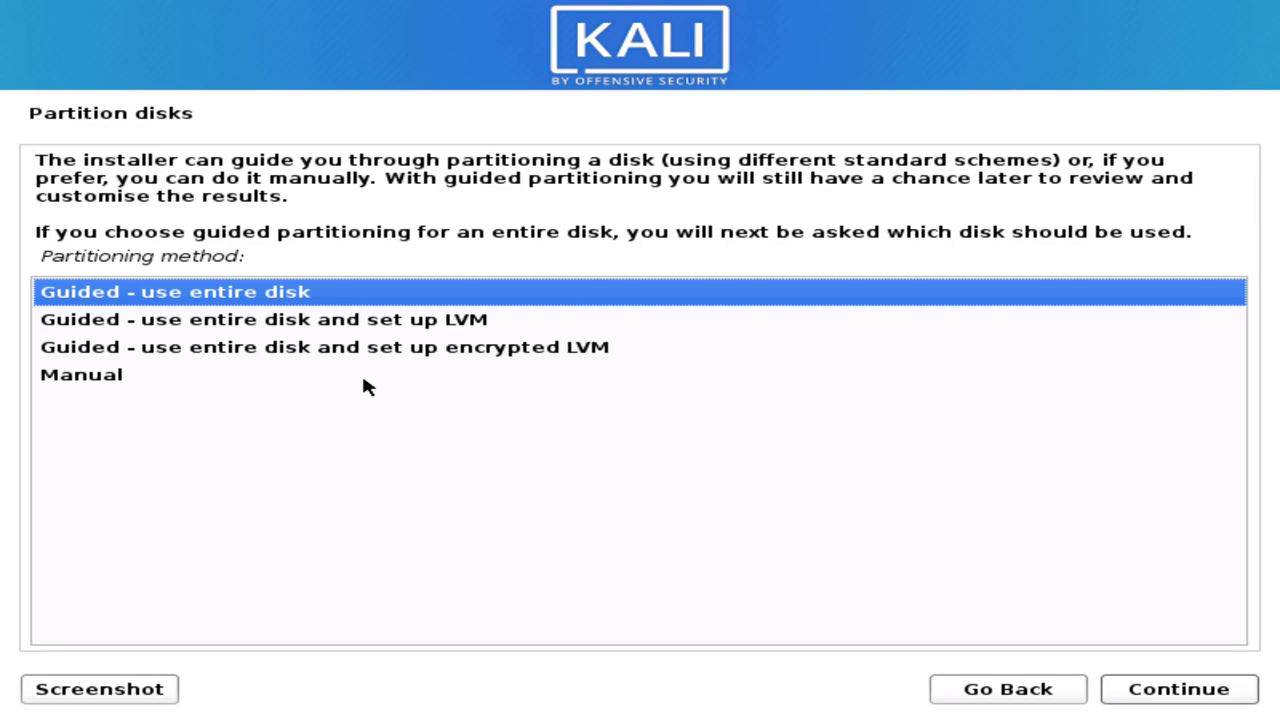
Choose Manual partitioning, select the 128.8 GB sda disk, and confirm a new empty partition table.
{"action": "left_click", "coordinate": [203, 318]}
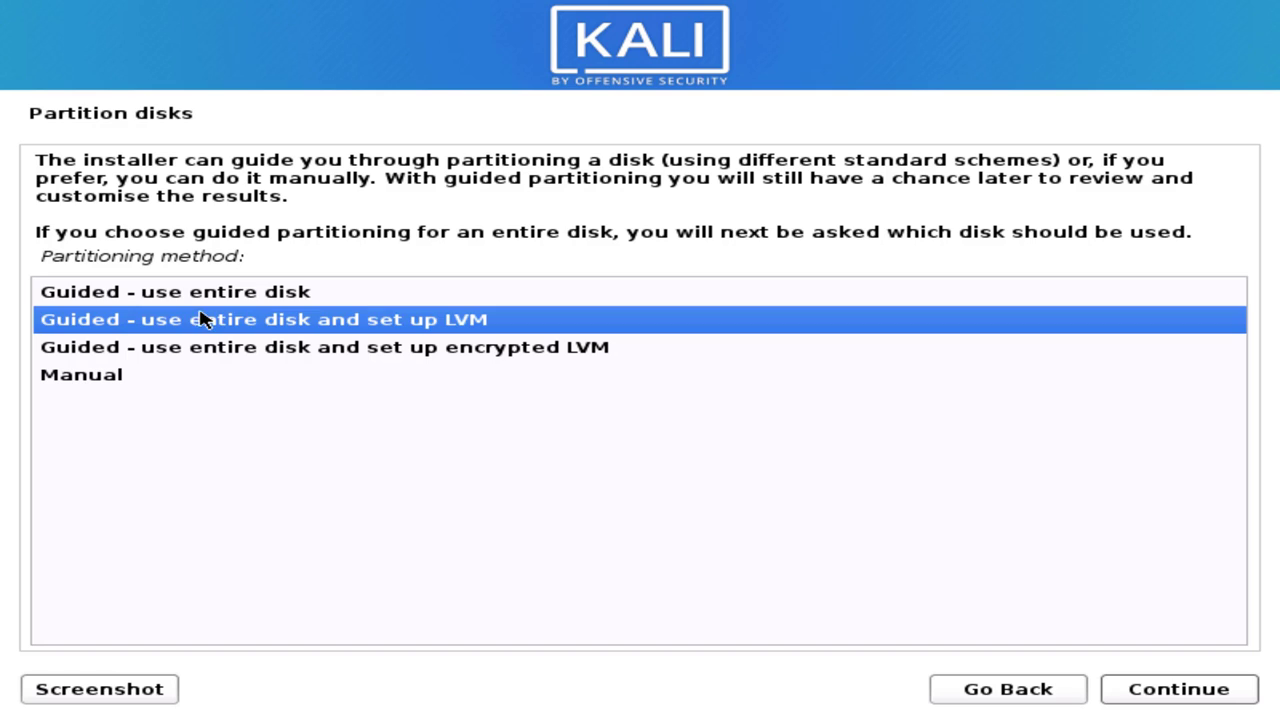
{"action": "left_click", "coordinate": [100, 377]}
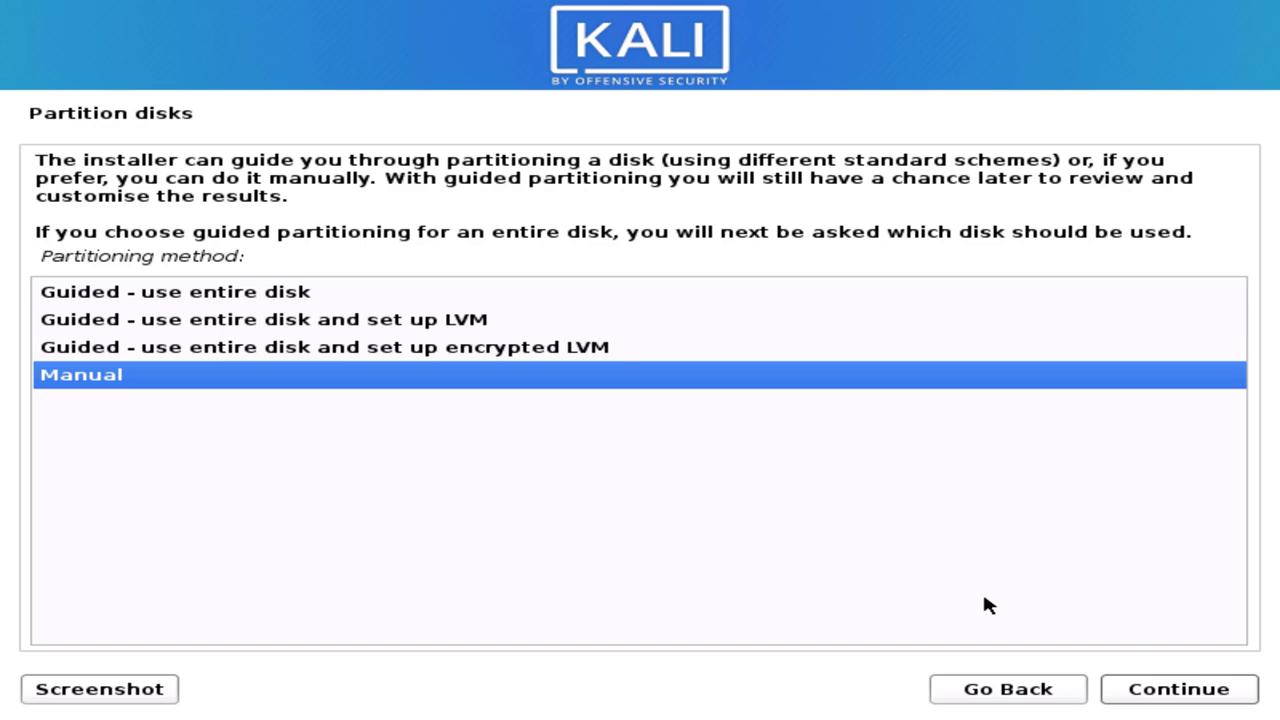
{"action": "left_click", "coordinate": [1170, 694]}
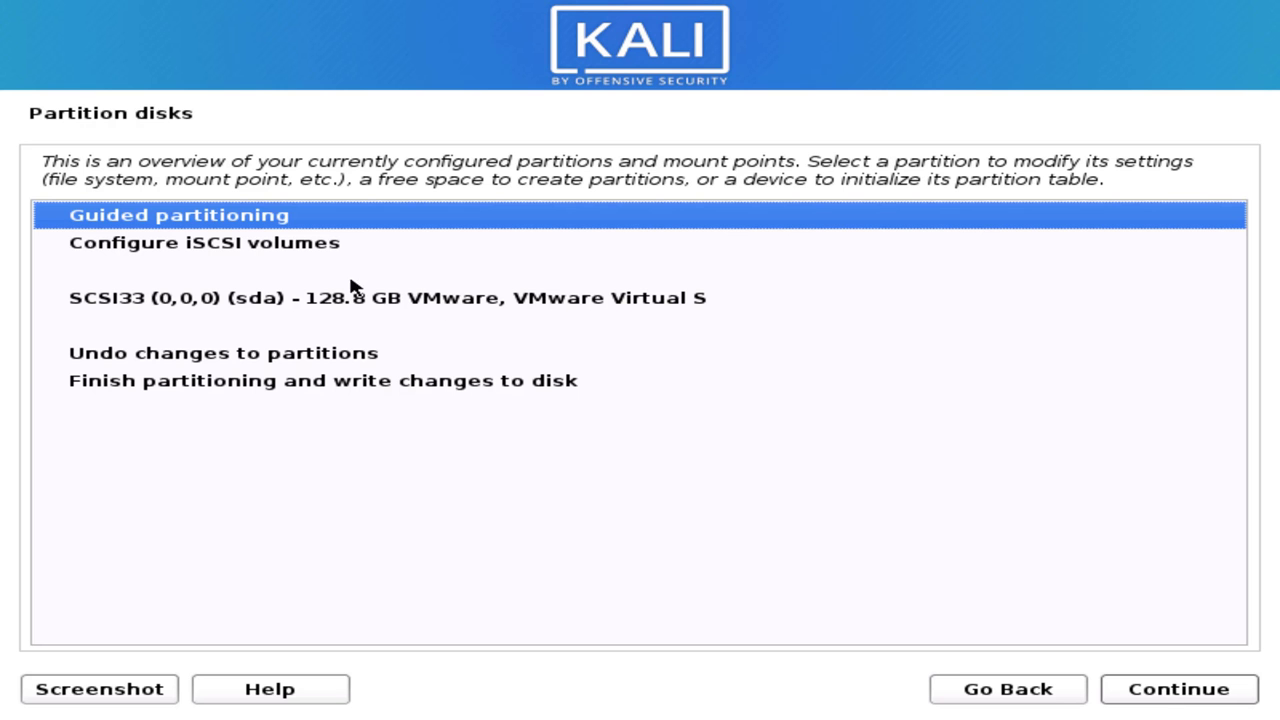
{"action": "left_click", "coordinate": [172, 300]}
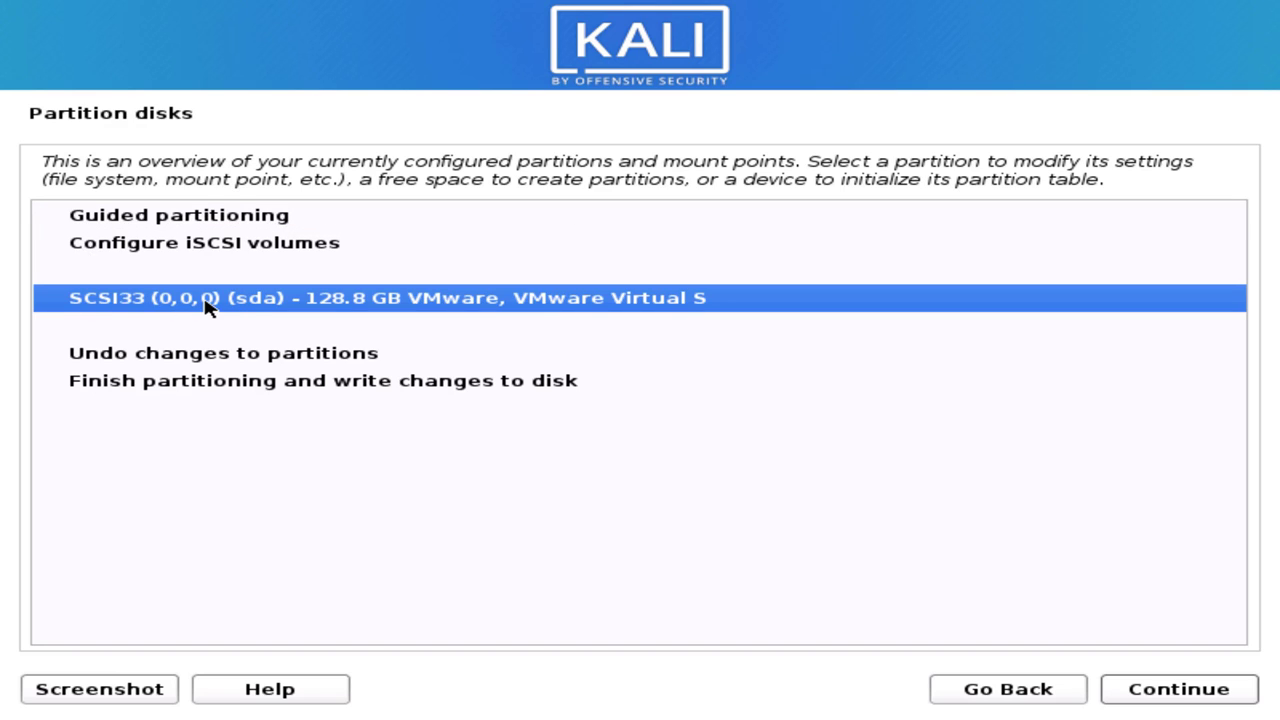
{"action": "left_click", "coordinate": [1171, 697]}
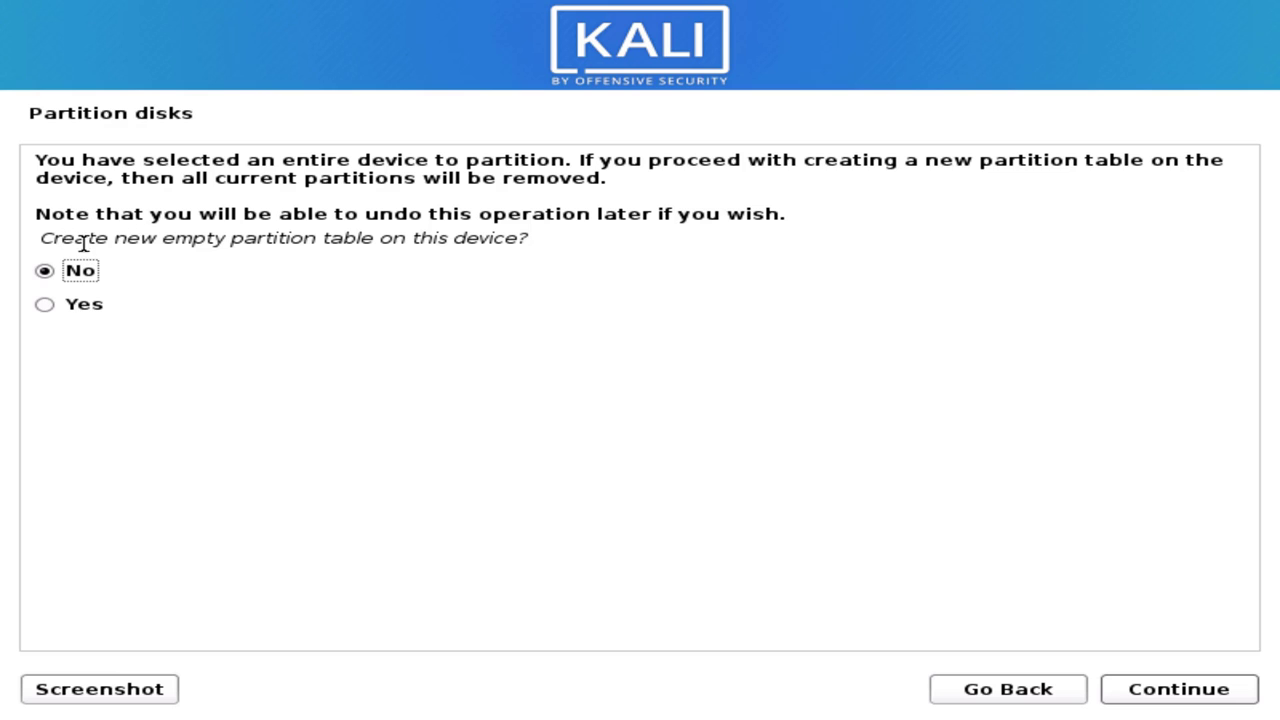
{"action": "left_click", "coordinate": [47, 302]}
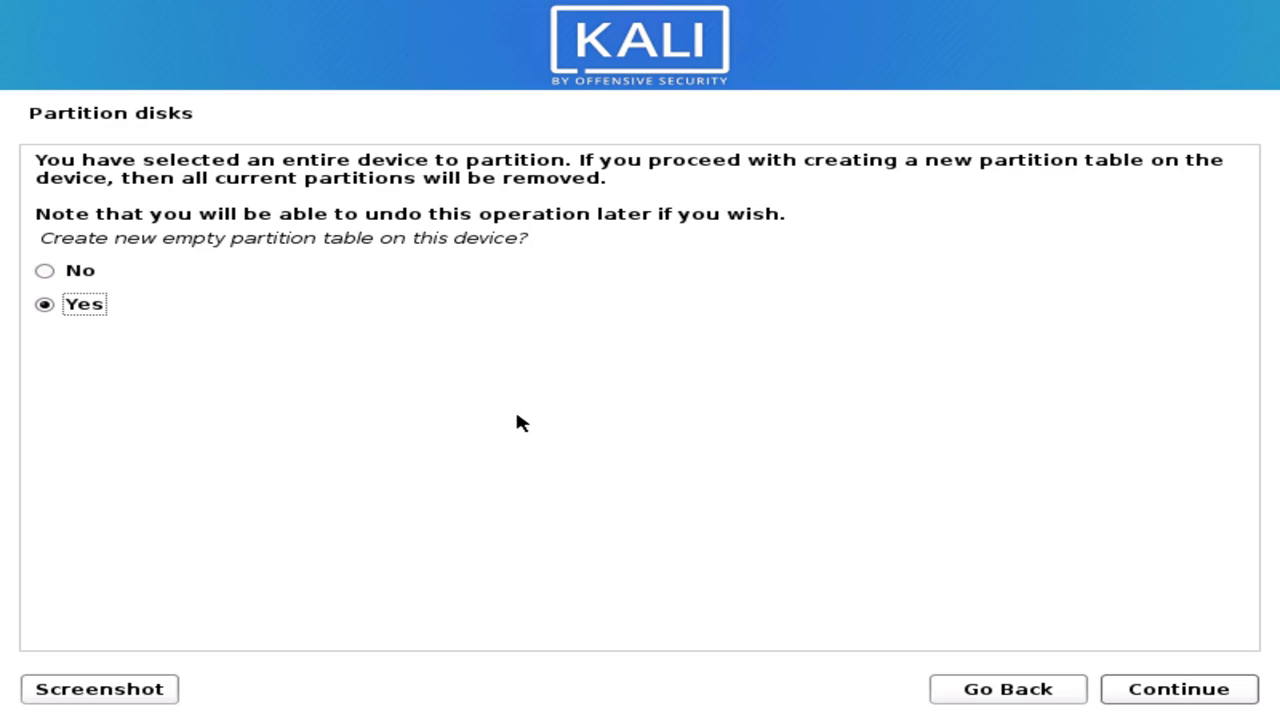
{"action": "left_click", "coordinate": [1183, 689]}
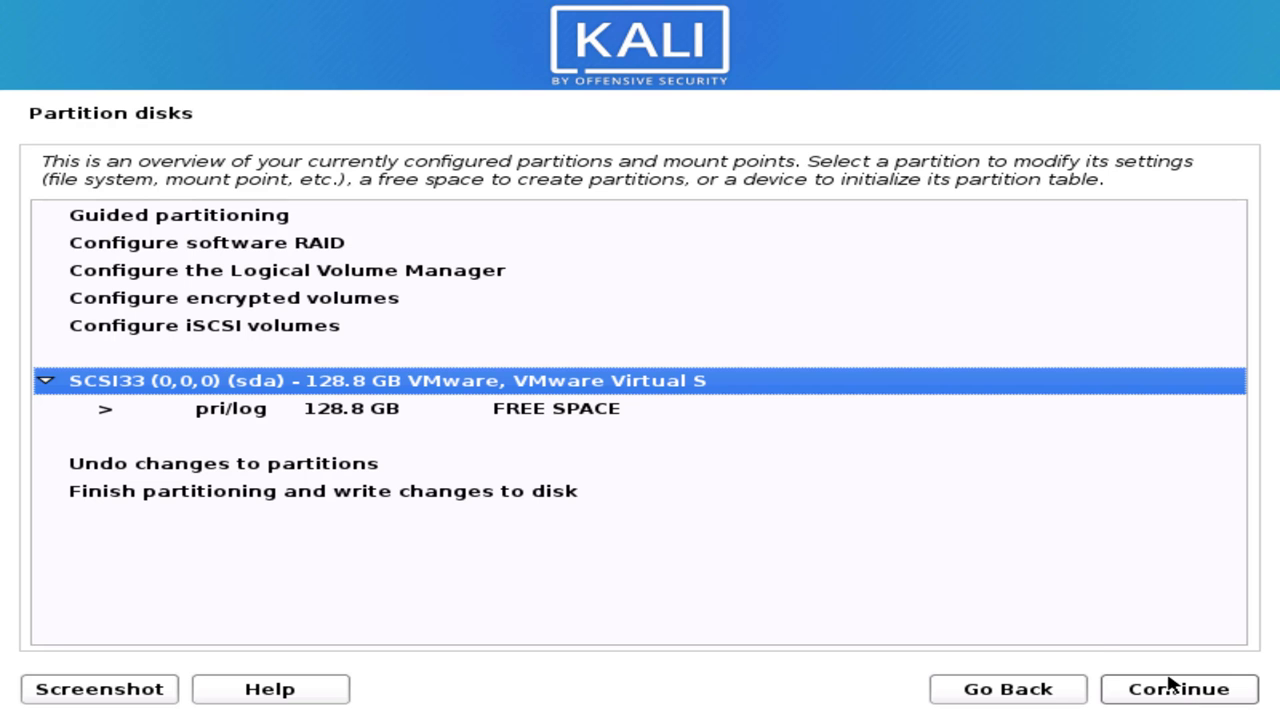
Create a new partition in the 128.8 GB free space with size 100GB.
{"action": "left_click", "coordinate": [390, 412]}
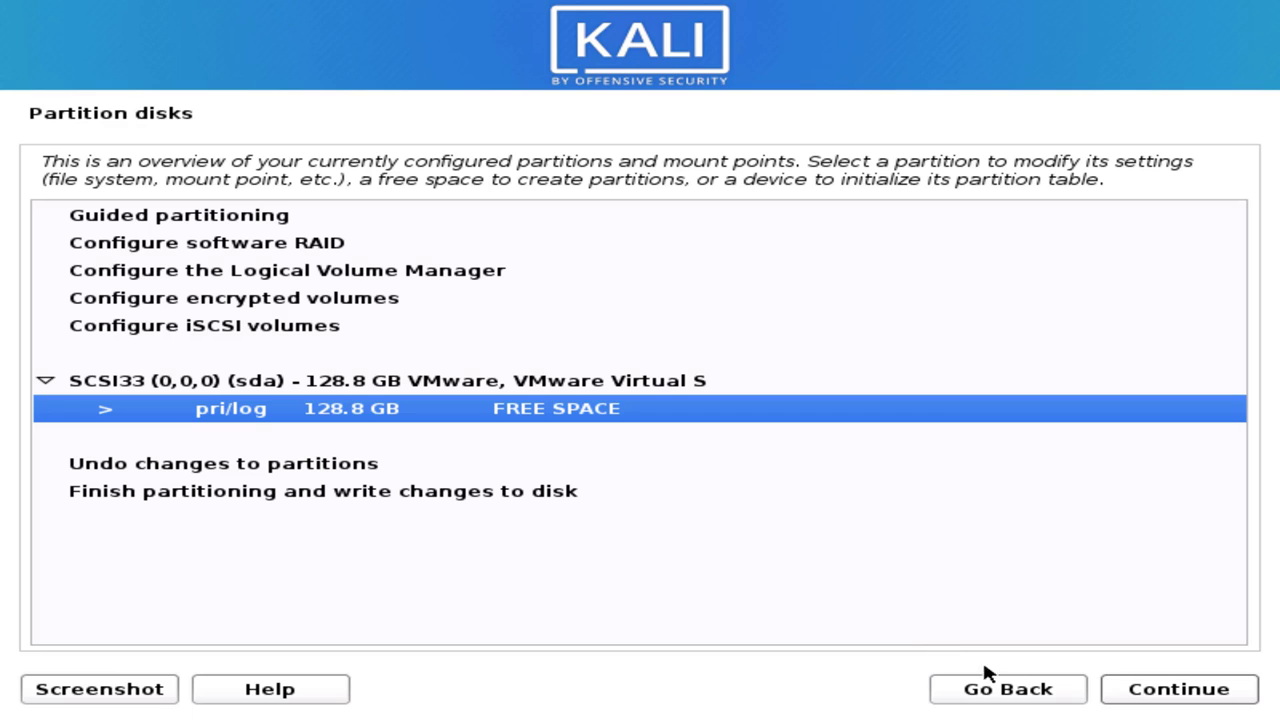
{"action": "left_click", "coordinate": [1127, 690]}
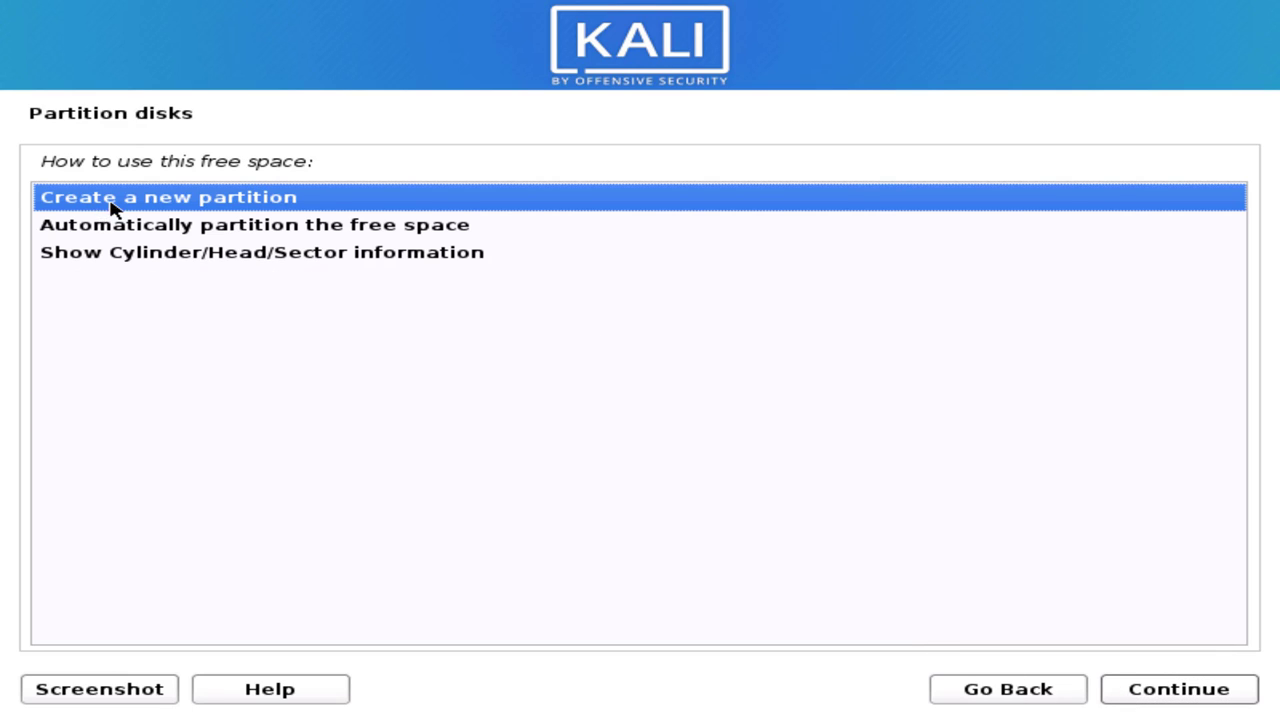
{"action": "left_click", "coordinate": [1151, 689]}
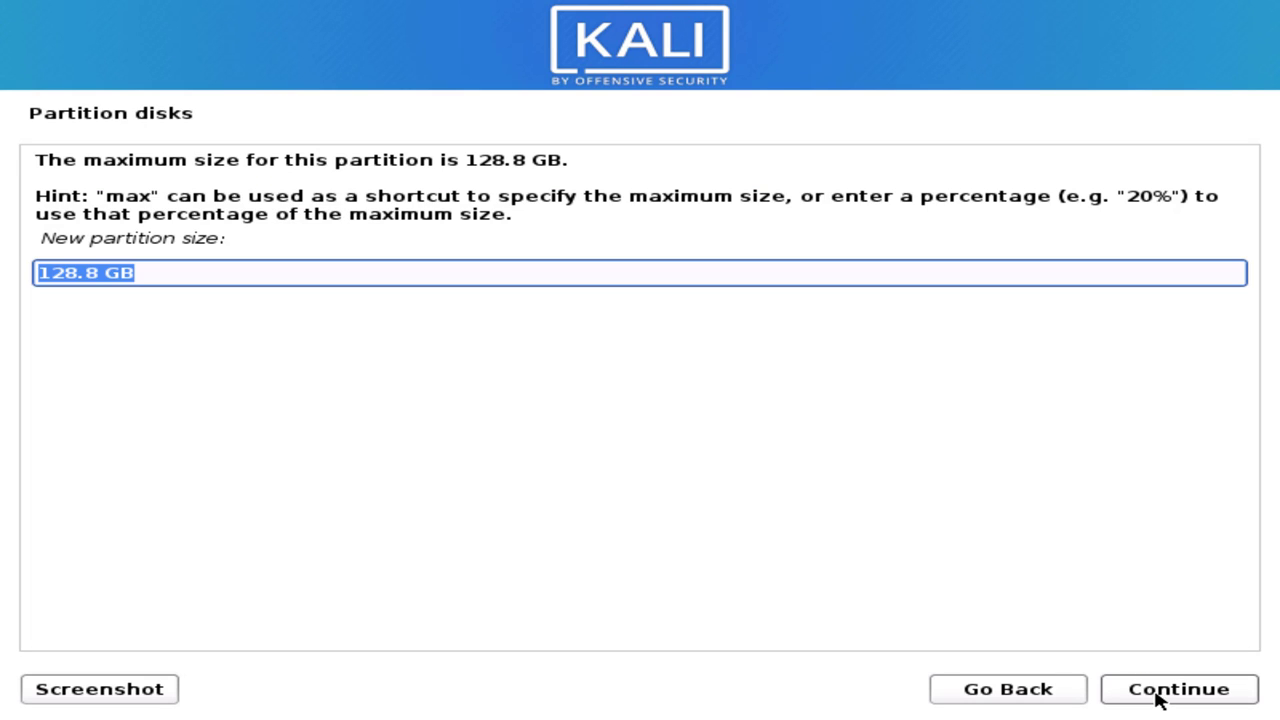
{"action": "left_click", "coordinate": [70, 272]}
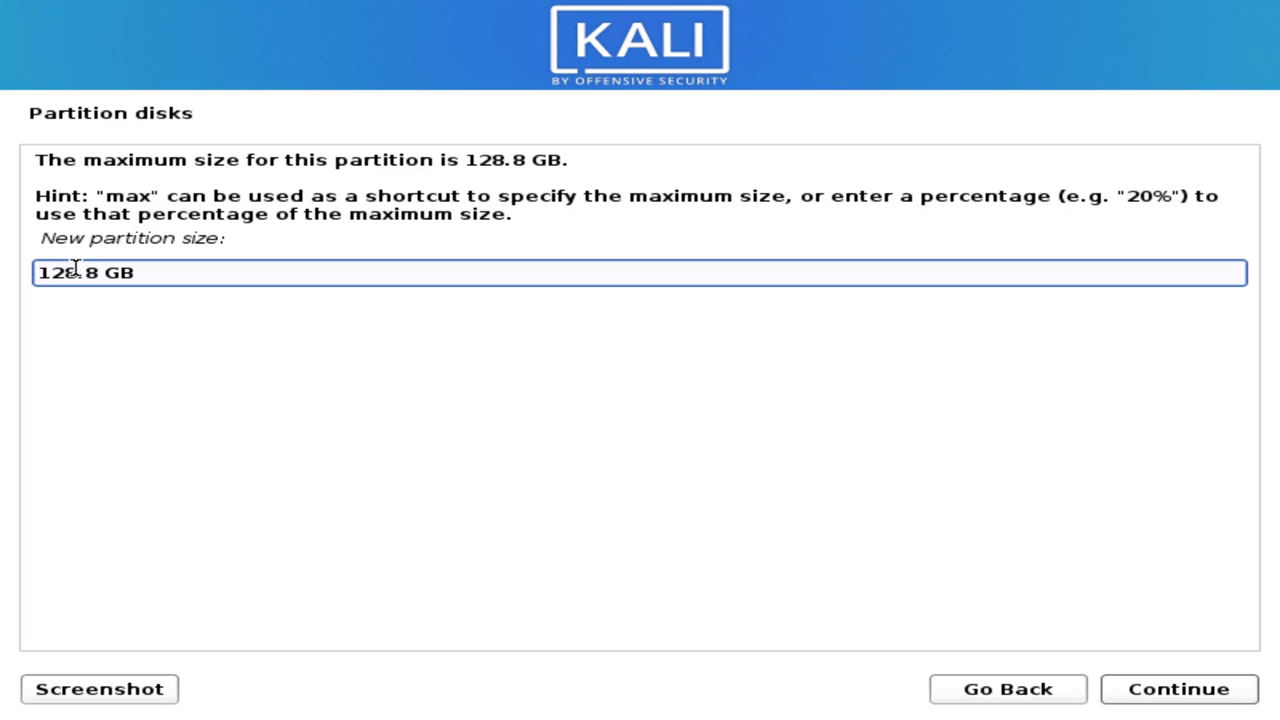
{"action": "left_click_drag", "start_coordinate": [44, 277], "coordinate": [150, 273]}
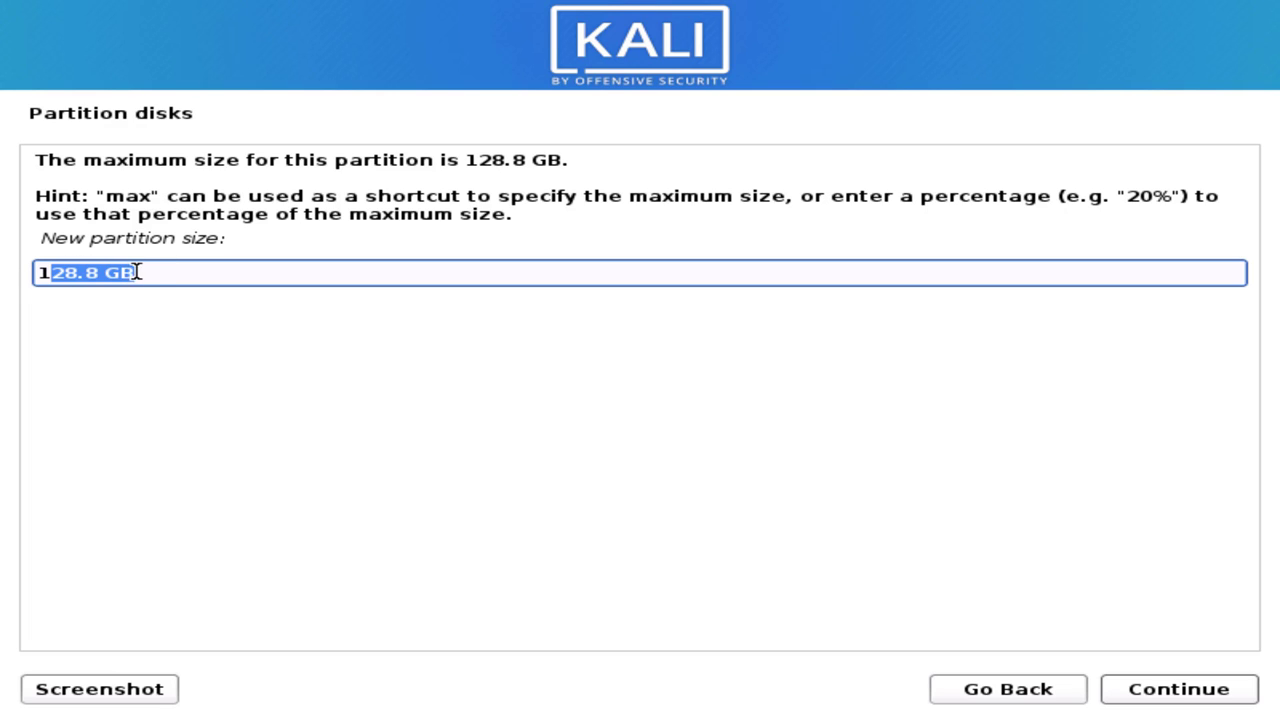
{"action": "left_click", "coordinate": [57, 272]}
{"action": "left_click_drag", "start_coordinate": [35, 272], "coordinate": [194, 266]}
{"action": "left_click_drag", "start_coordinate": [48, 272], "coordinate": [100, 272]}
{"action": "type", "text": "00"}
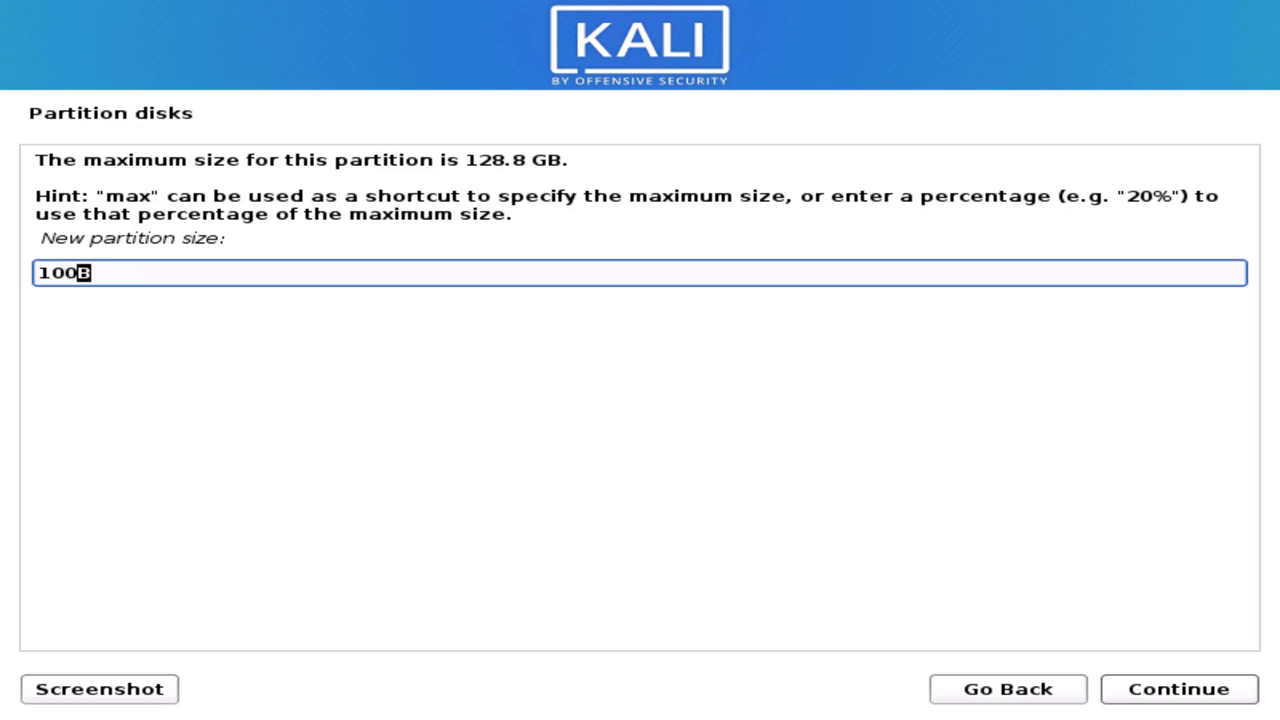
{"action": "type", "text": "G"}
{"action": "key", "text": "Right"}
{"action": "left_click", "coordinate": [1155, 703]}
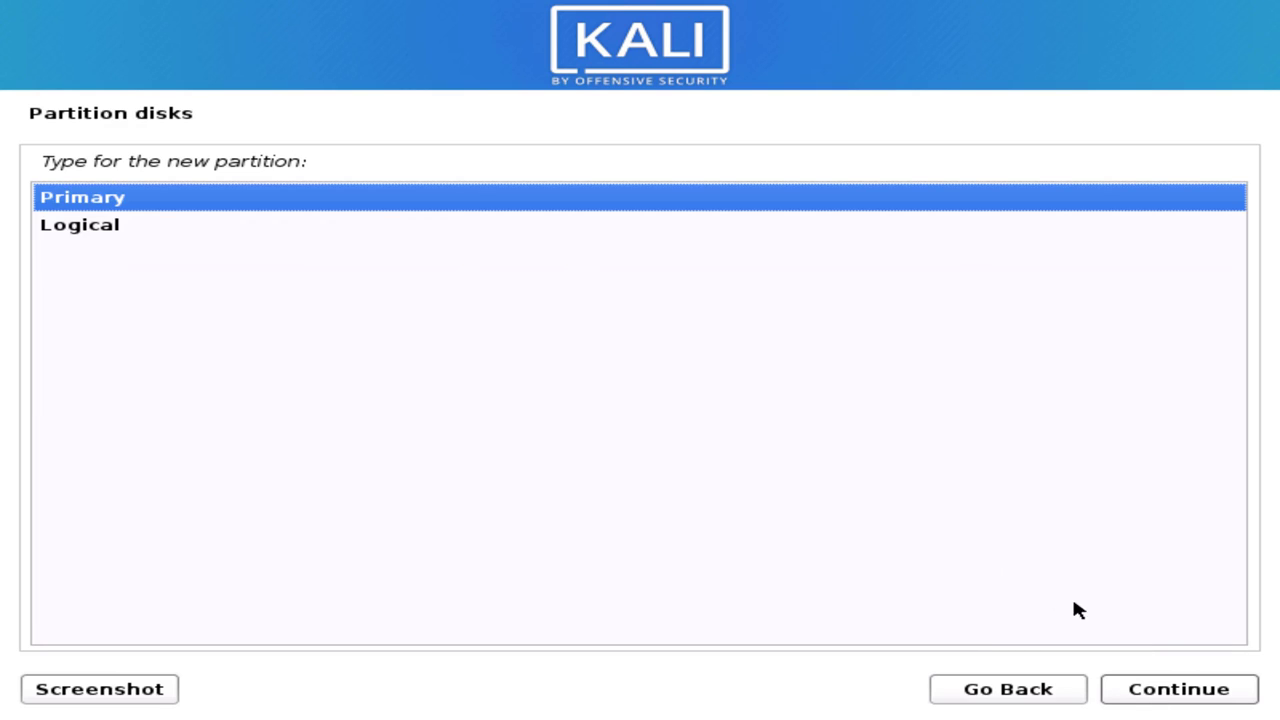
Make it a primary partition at the disk's beginning mounted at /, and finish it.
{"action": "left_click", "coordinate": [1165, 689]}
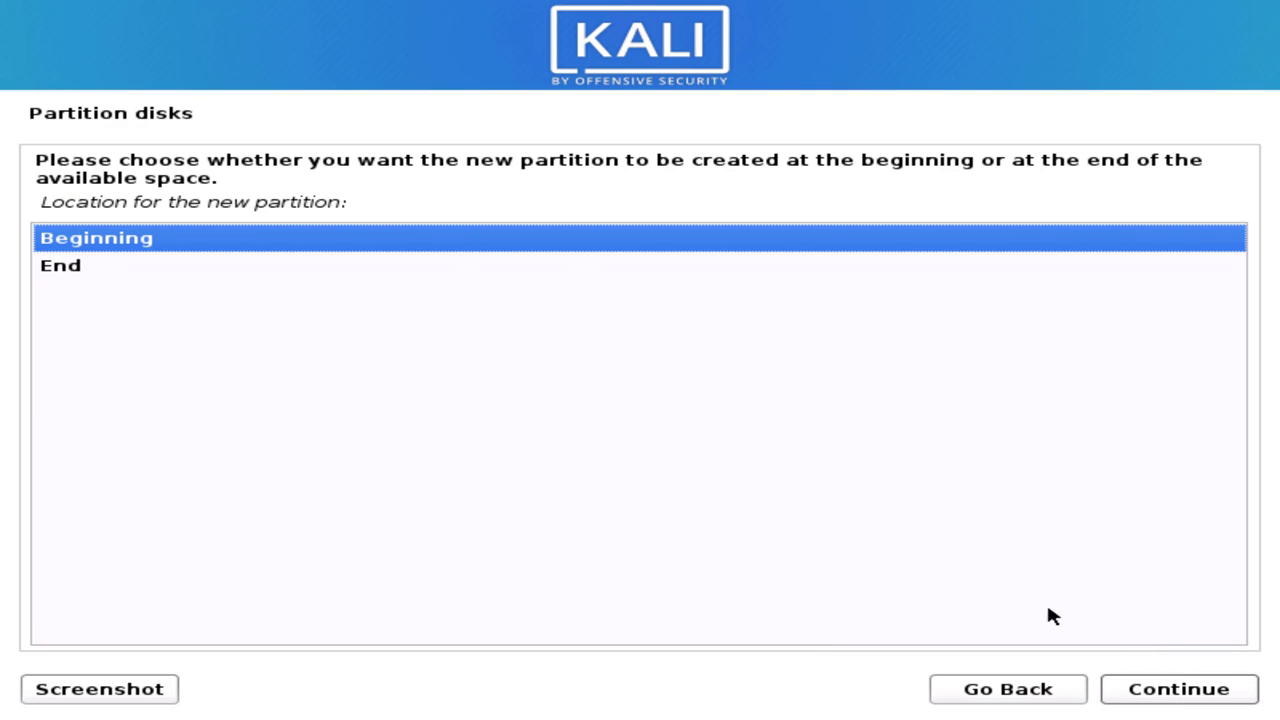
{"action": "left_click", "coordinate": [1150, 704]}
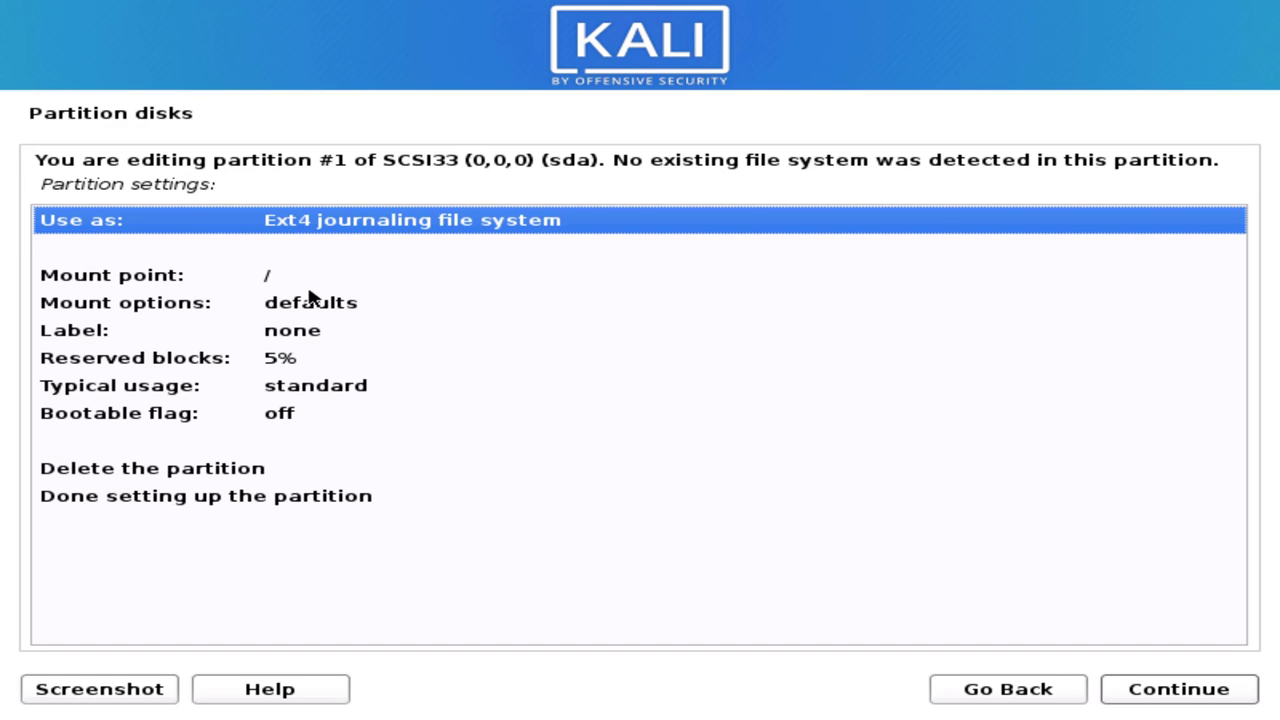
{"action": "left_click", "coordinate": [172, 280]}
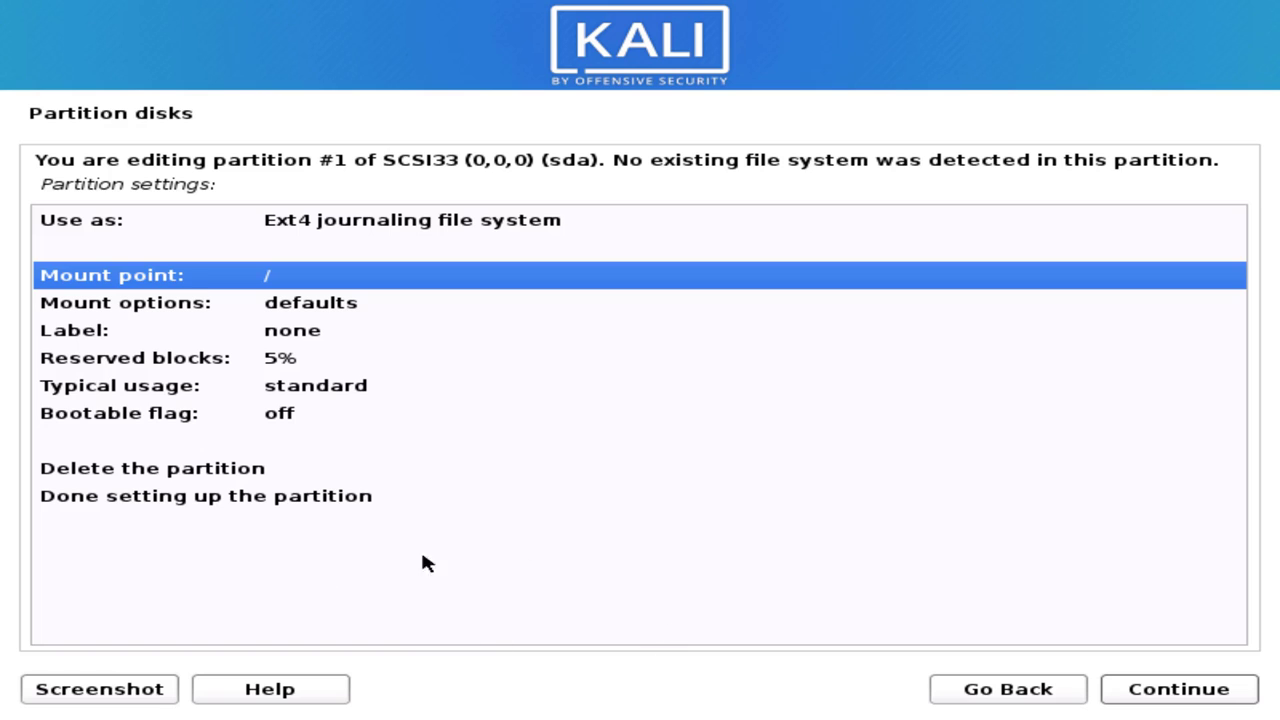
{"action": "left_click", "coordinate": [209, 503]}
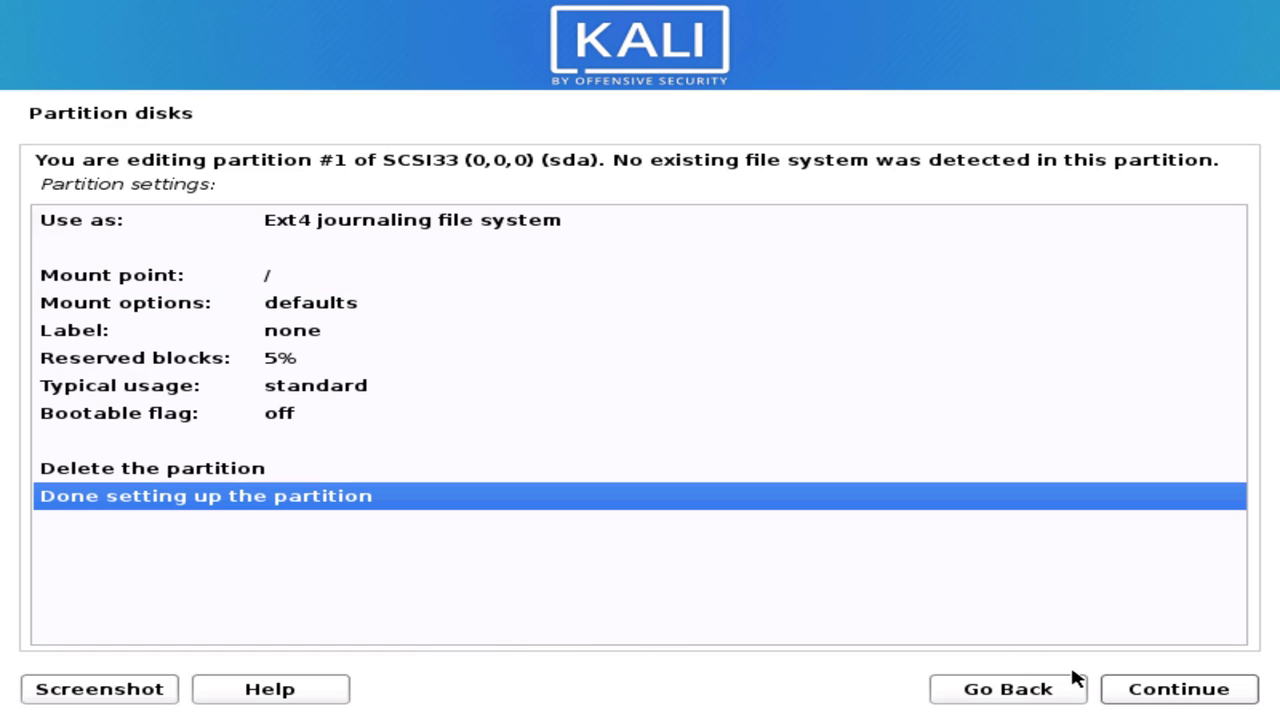
{"action": "left_click", "coordinate": [1166, 694]}
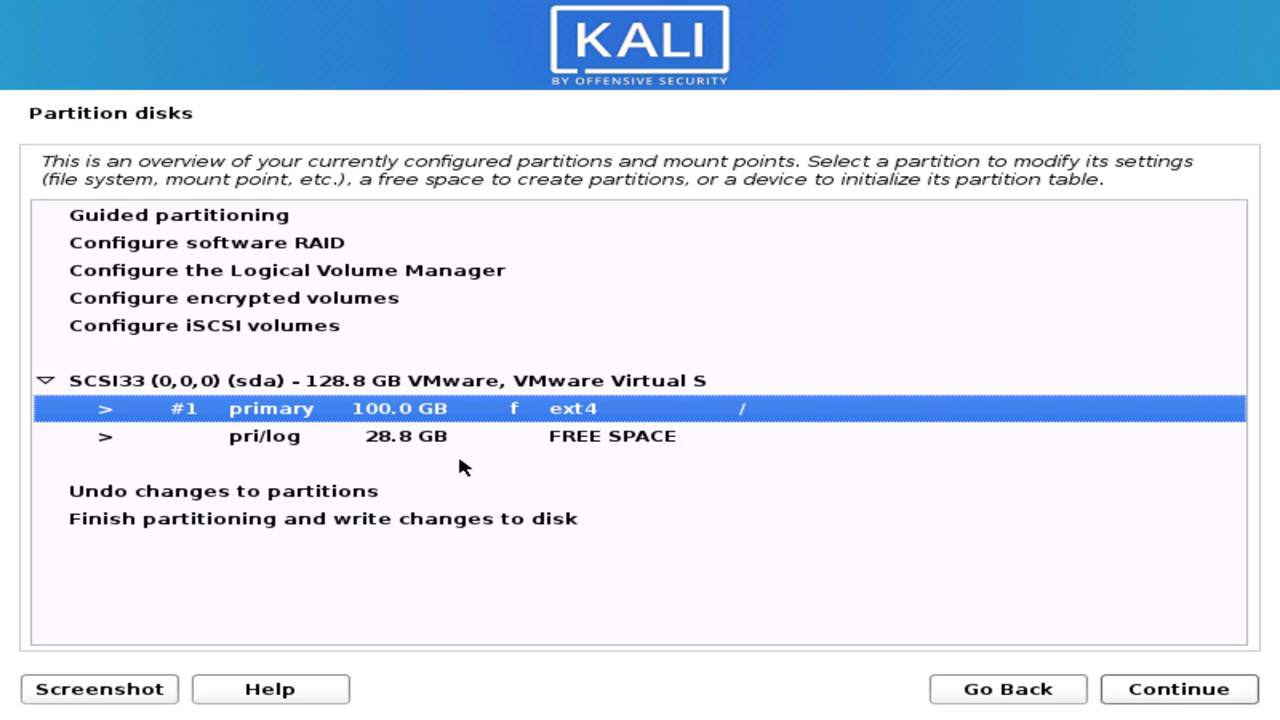
{"action": "left_click", "coordinate": [378, 436]}
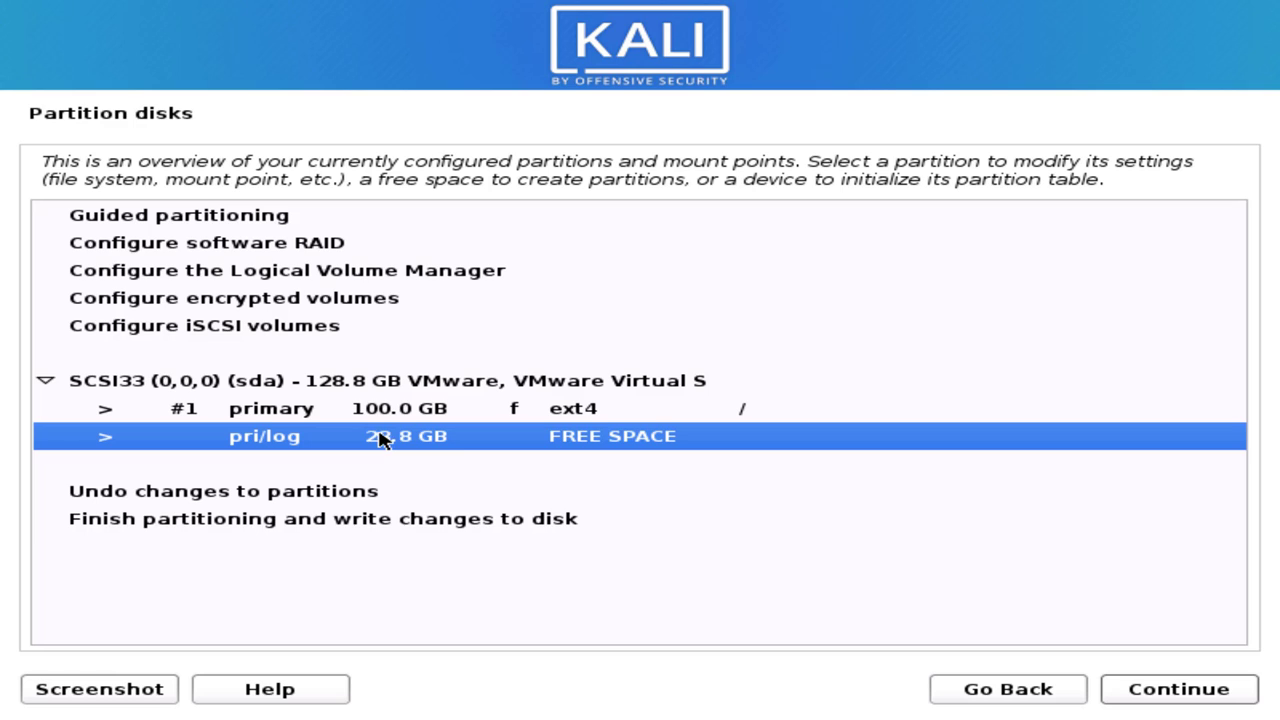
Create a new 500MB primary partition at the beginning of the remaining free space.
{"action": "left_click", "coordinate": [1157, 692]}
{"action": "left_click", "coordinate": [186, 200]}
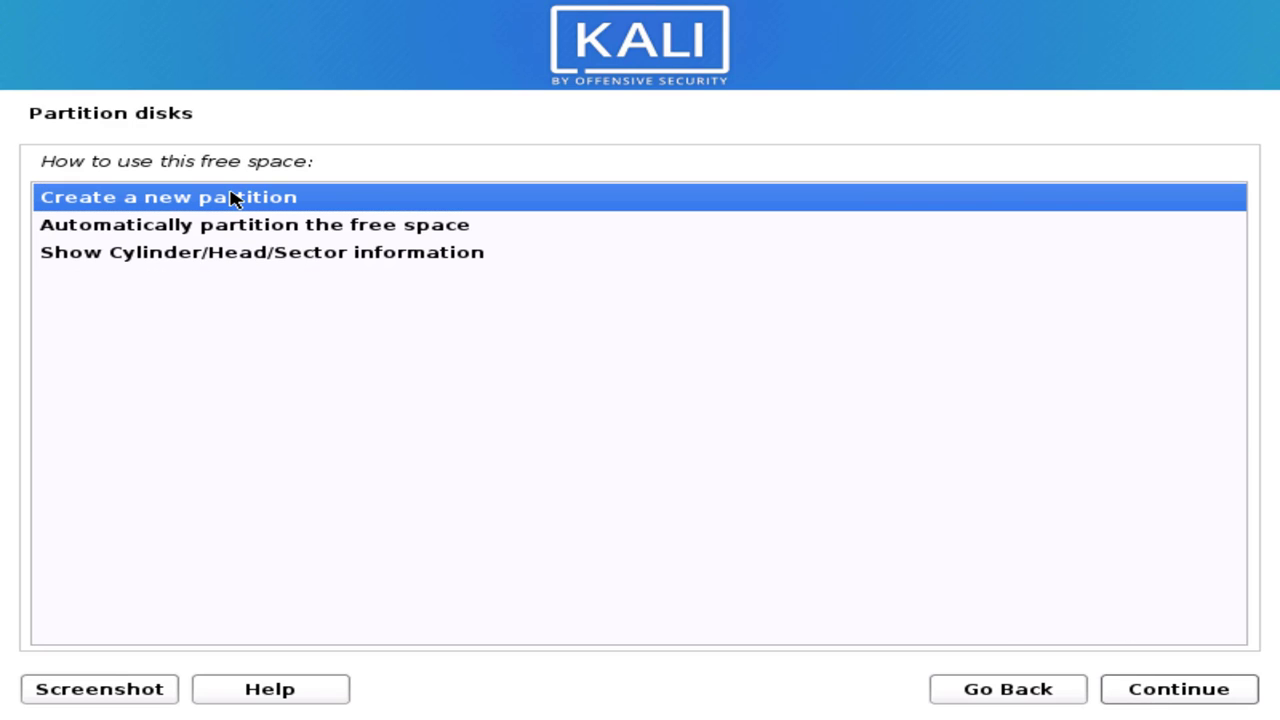
{"action": "left_click", "coordinate": [1160, 700]}
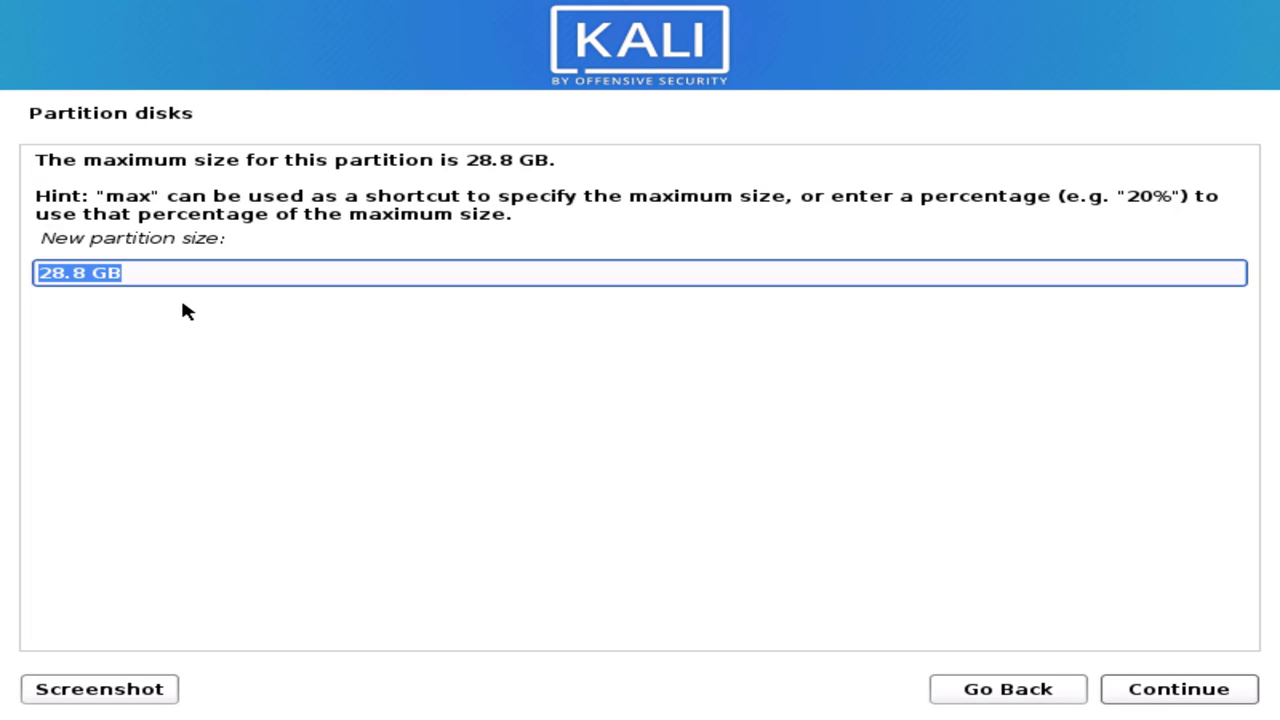
{"action": "type", "text": "500"}
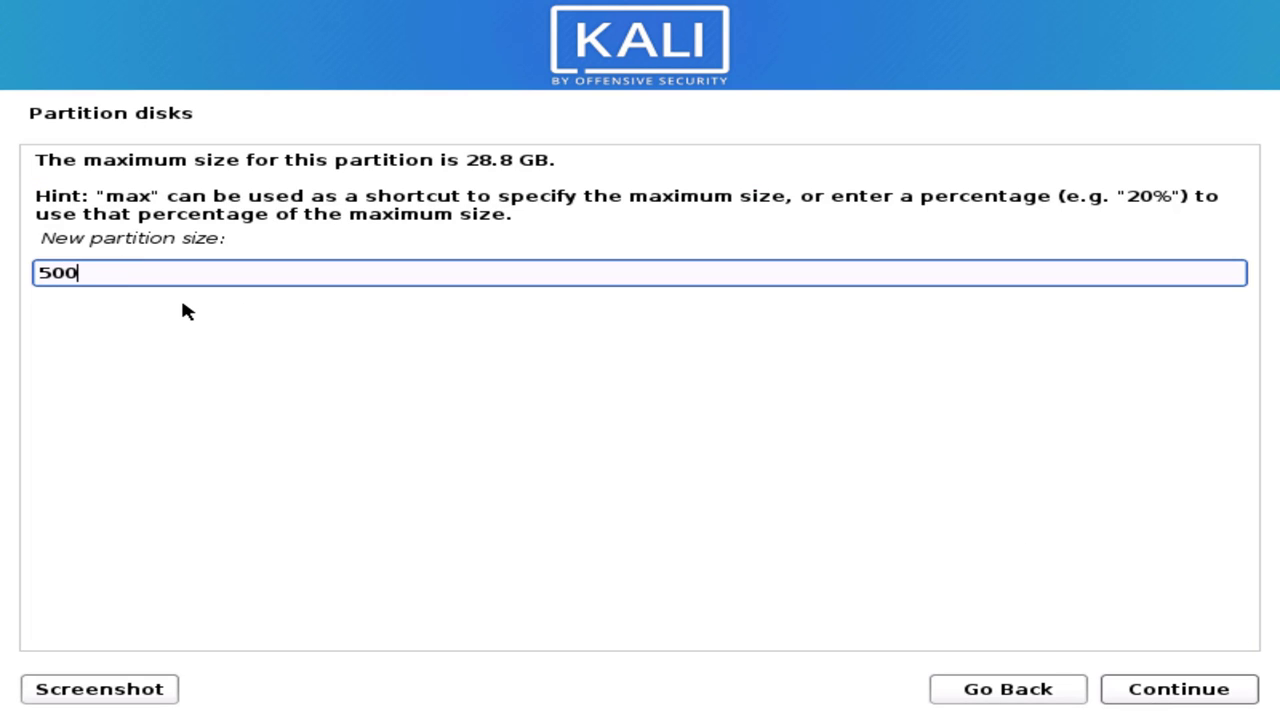
{"action": "type", "text": "MB"}
{"action": "left_click", "coordinate": [1133, 695]}
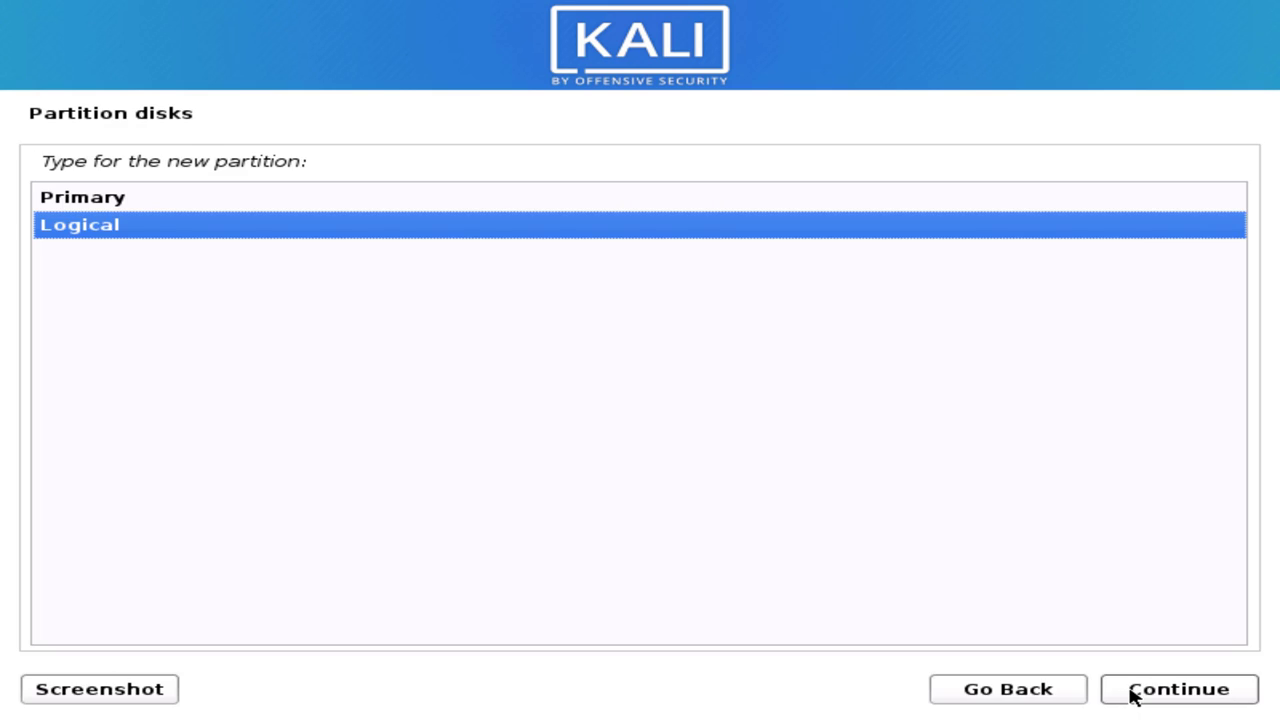
{"action": "left_click", "coordinate": [90, 207]}
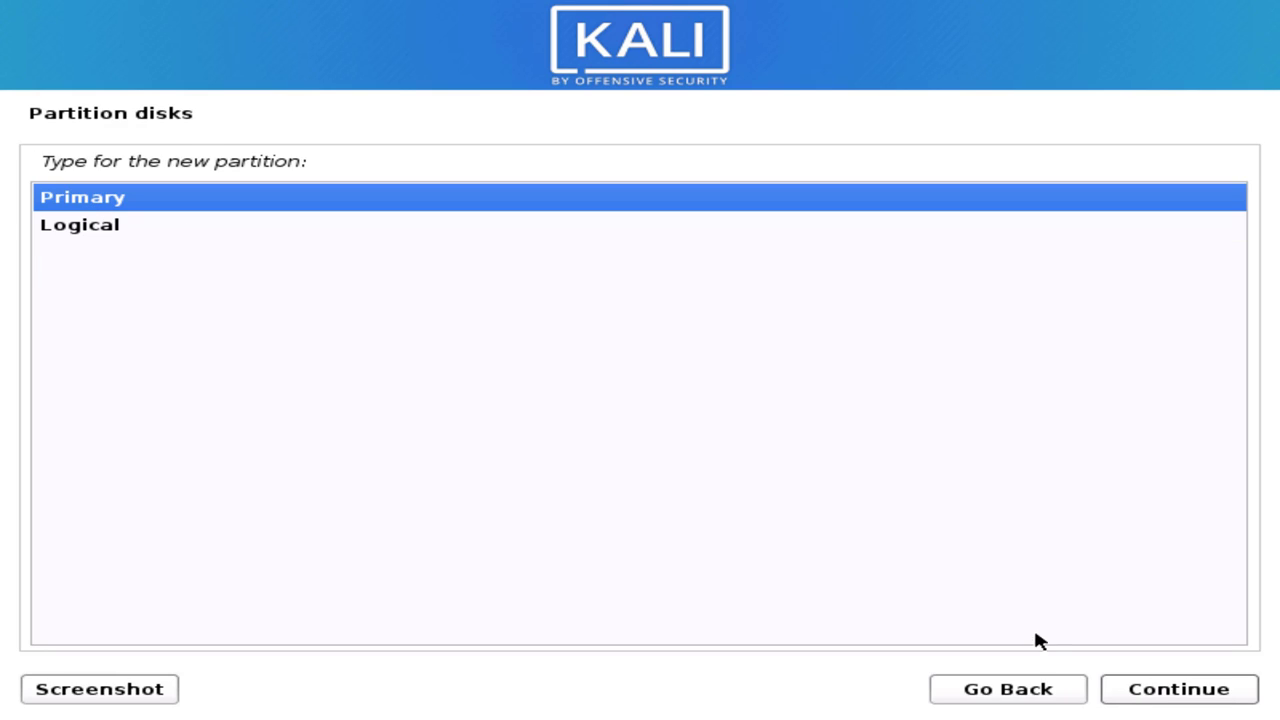
{"action": "left_click", "coordinate": [1111, 690]}
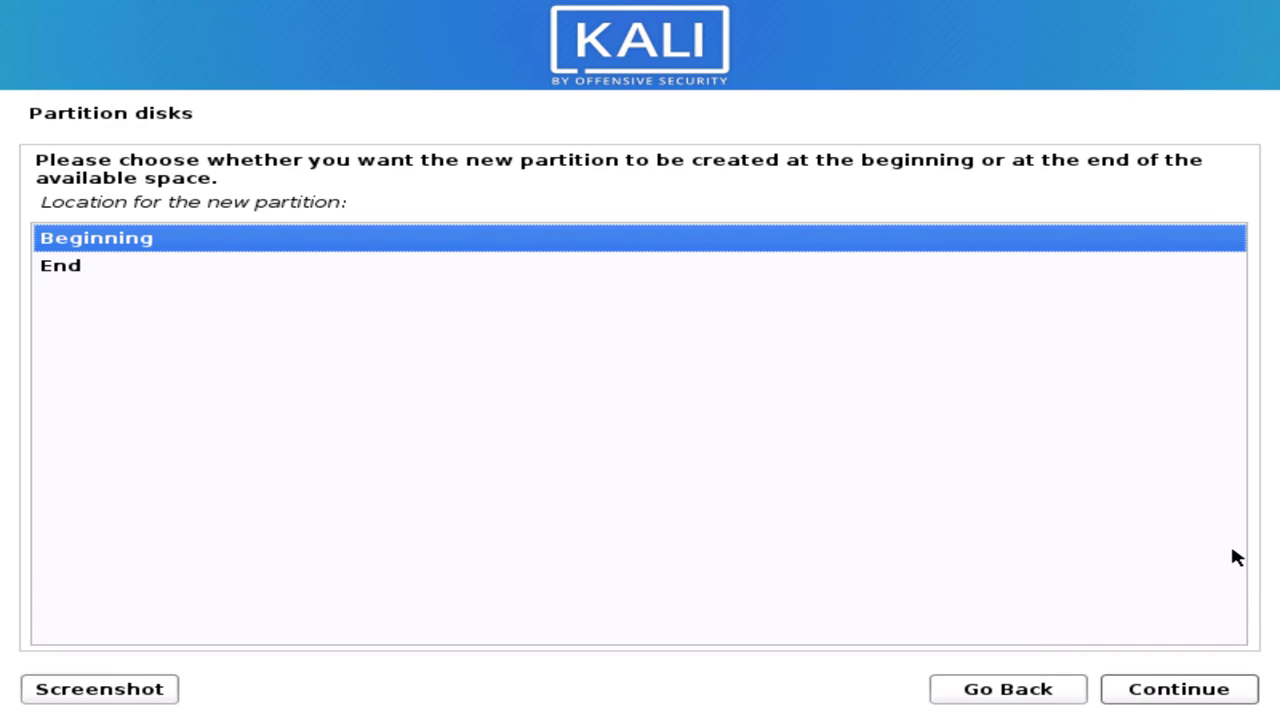
{"action": "left_click", "coordinate": [1228, 697]}
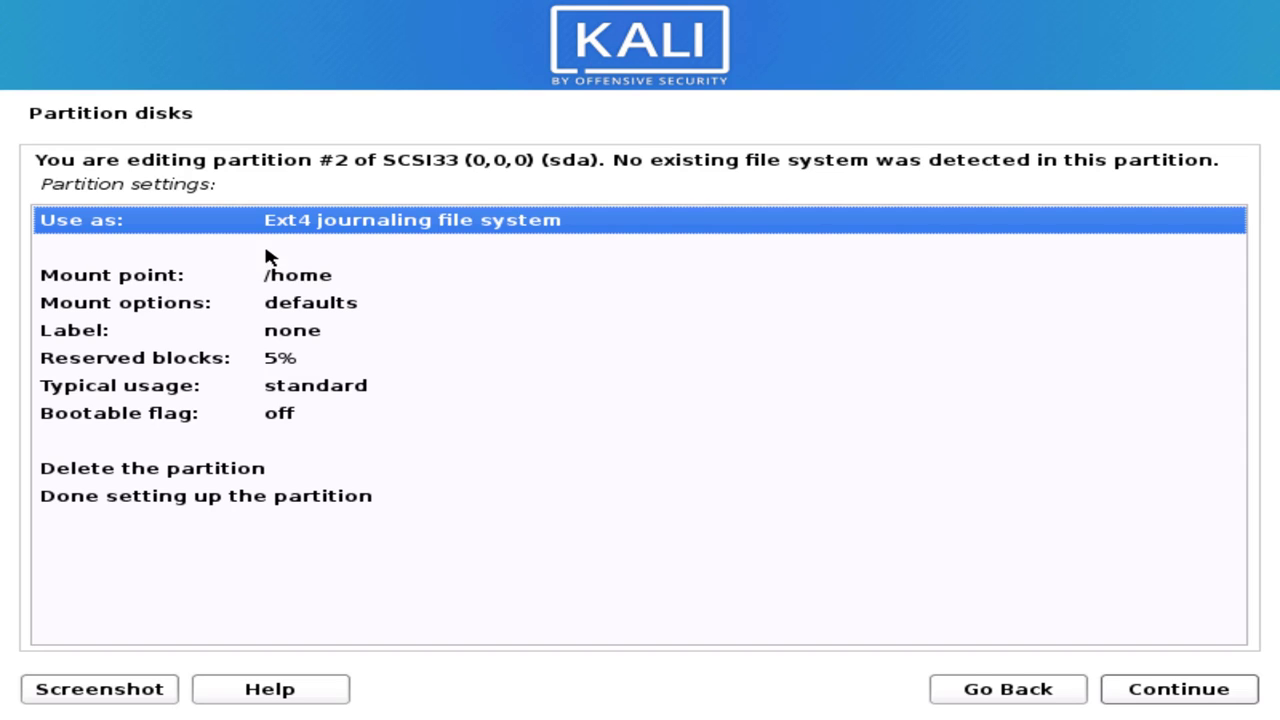
Set the partition's mount point to /boot and finish setting it up.
{"action": "left_click", "coordinate": [287, 289]}
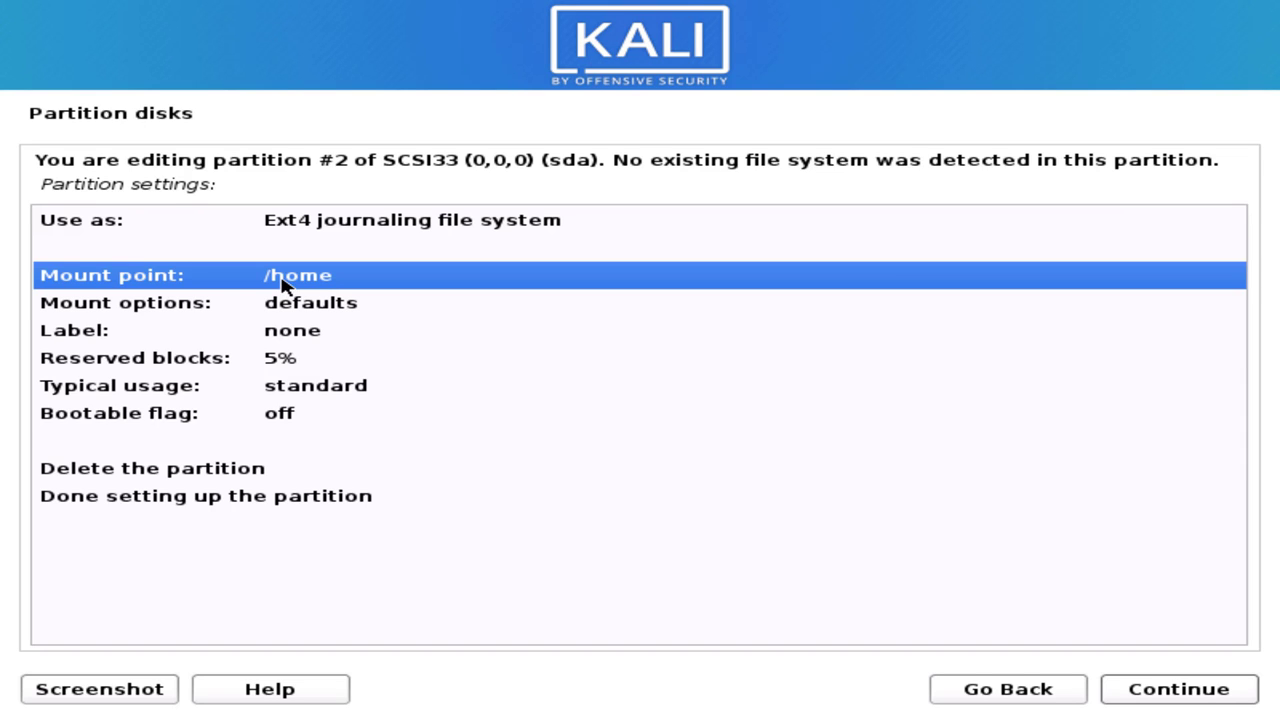
{"action": "double_click", "coordinate": [287, 289]}
{"action": "left_click", "coordinate": [110, 226]}
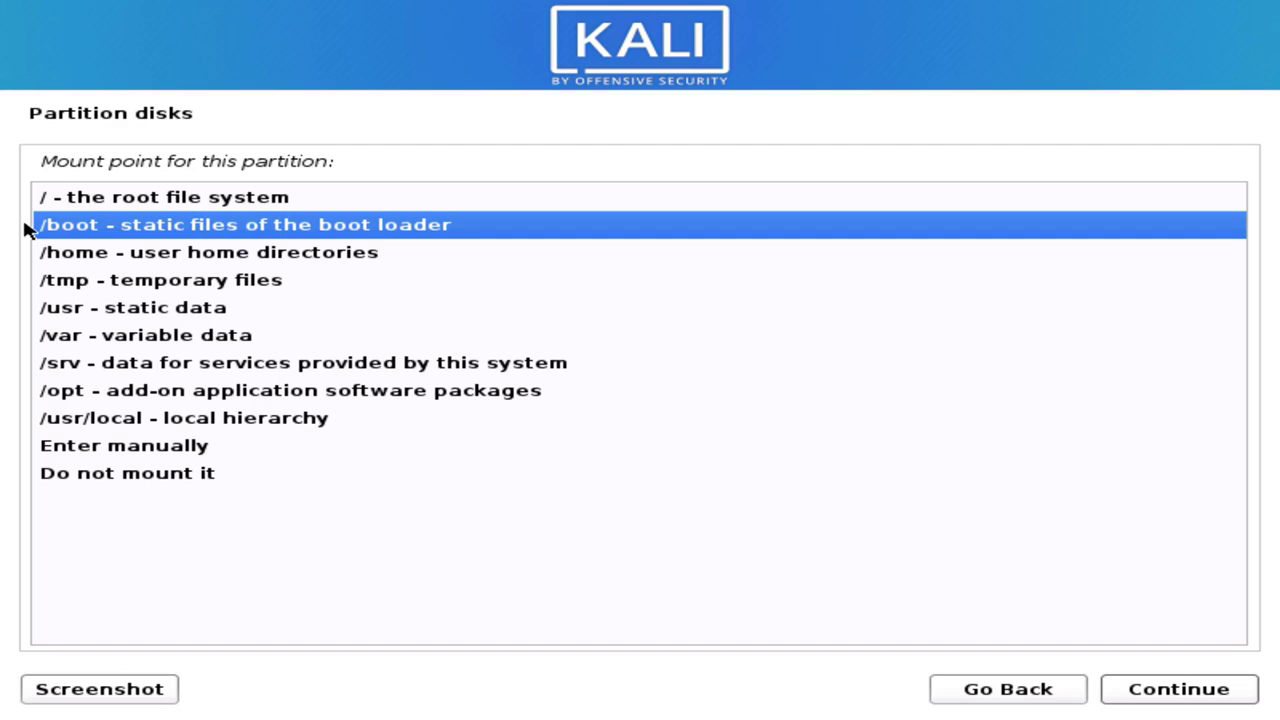
{"action": "left_click", "coordinate": [1120, 700]}
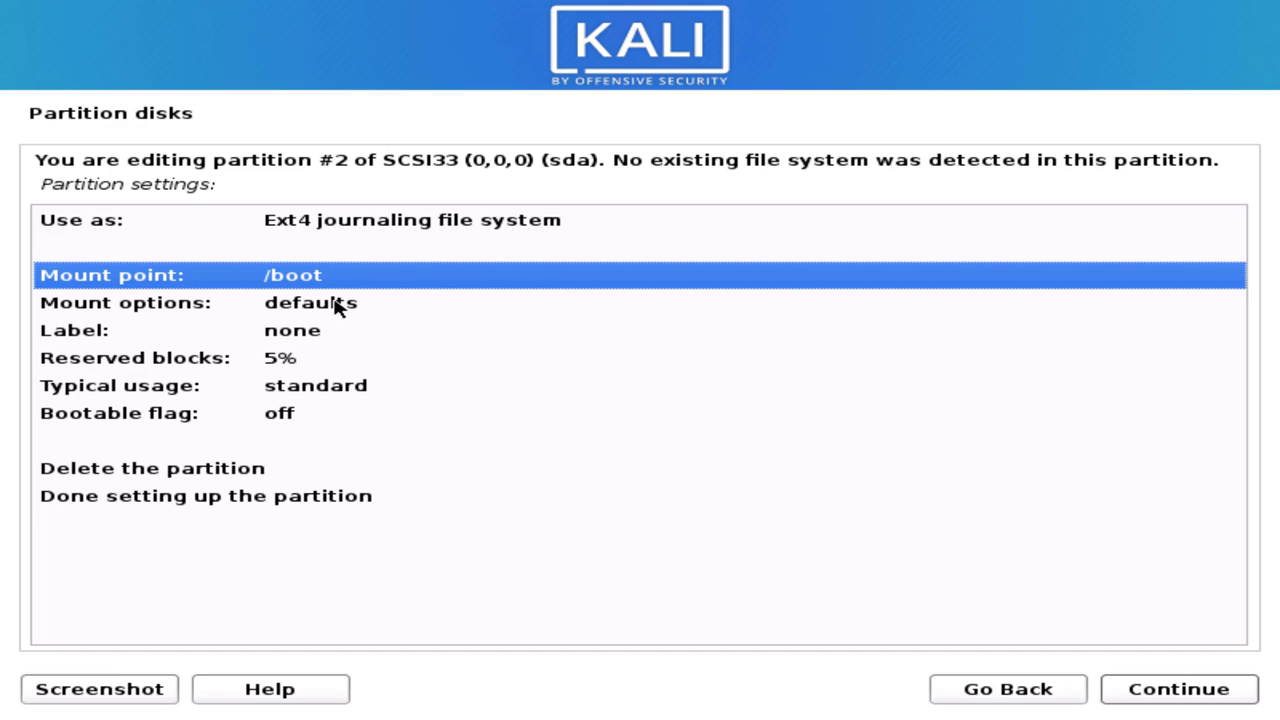
{"action": "left_click", "coordinate": [250, 505]}
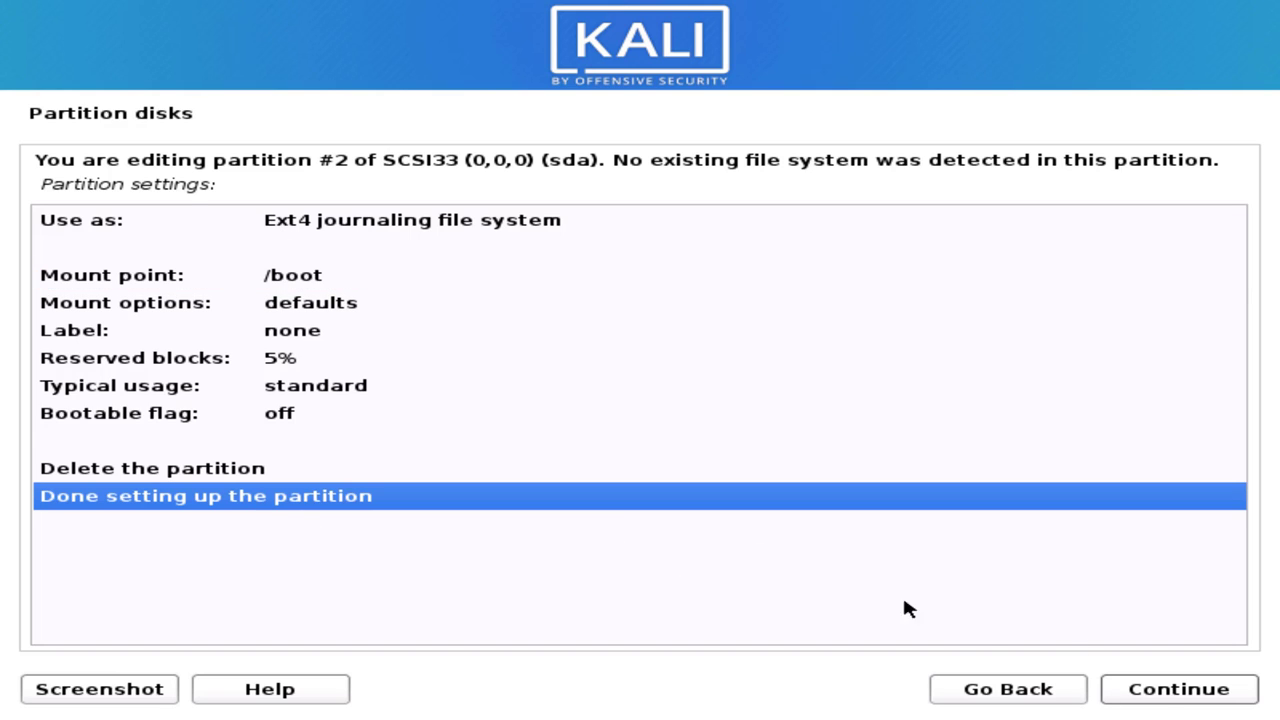
{"action": "left_click", "coordinate": [1166, 698]}
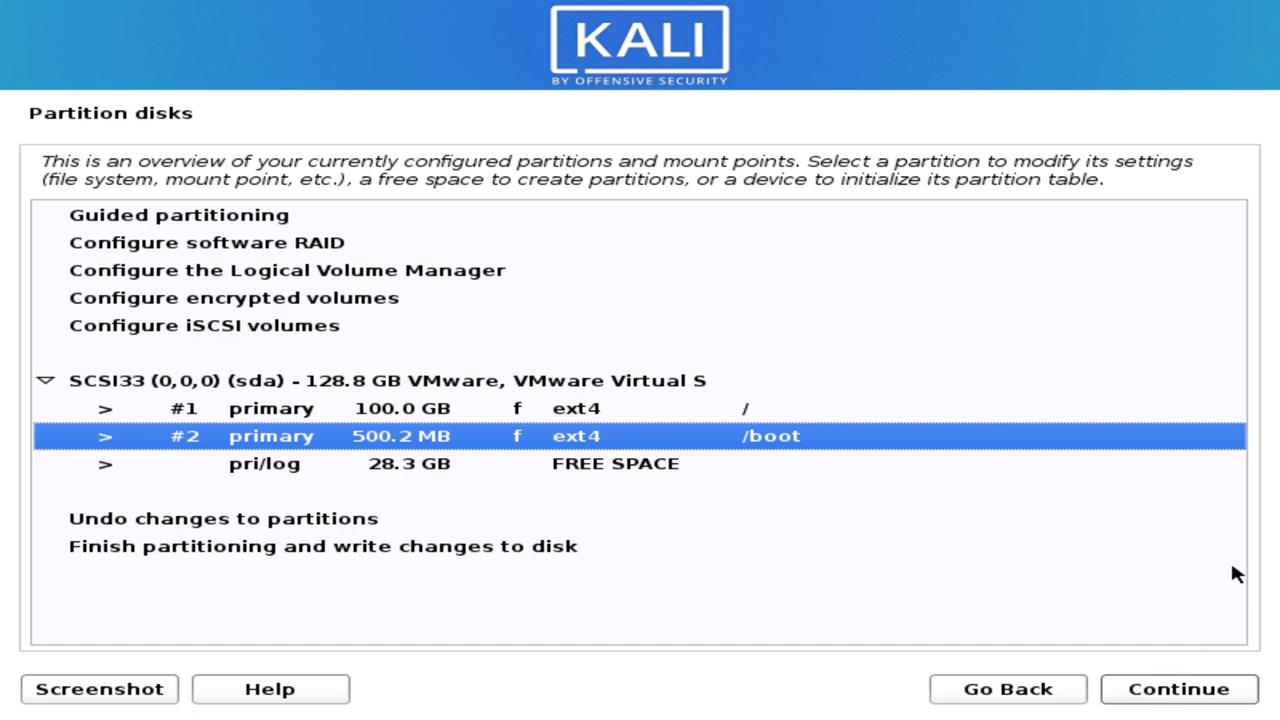
{"action": "left_click", "coordinate": [382, 473]}
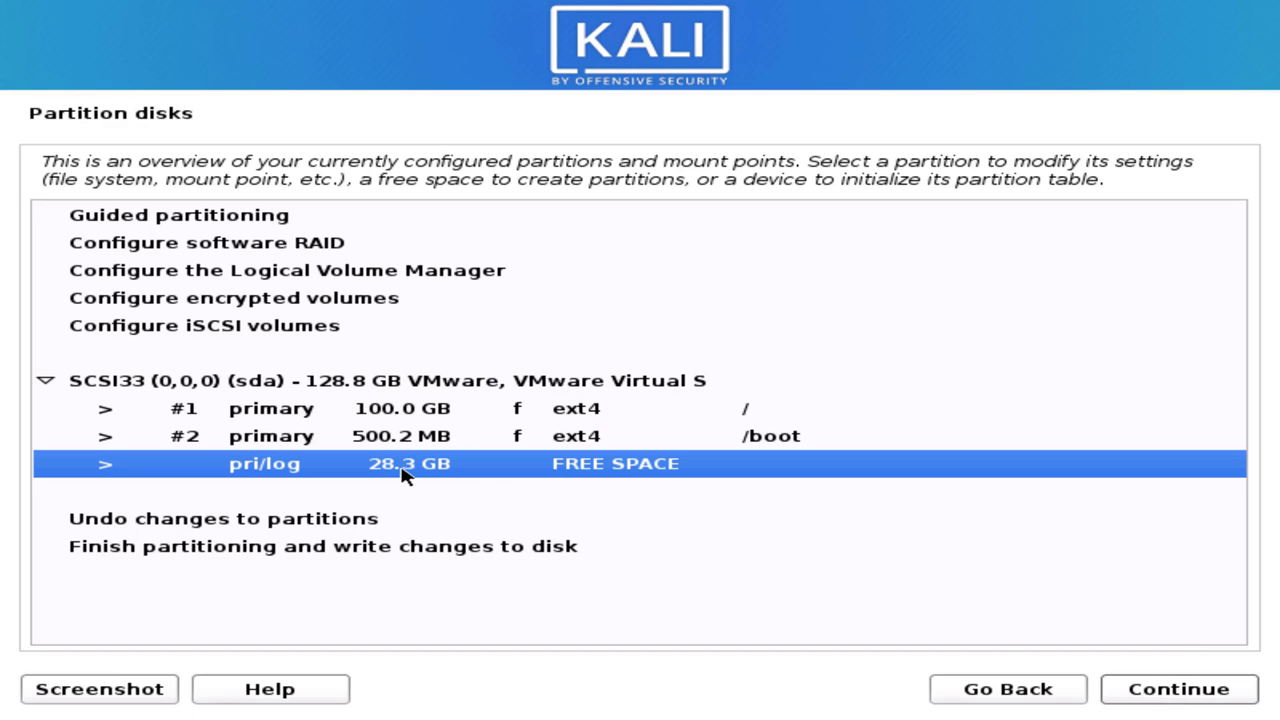
Create a new 8.3 GB primary partition at the beginning of the free space.
{"action": "left_click", "coordinate": [1146, 692]}
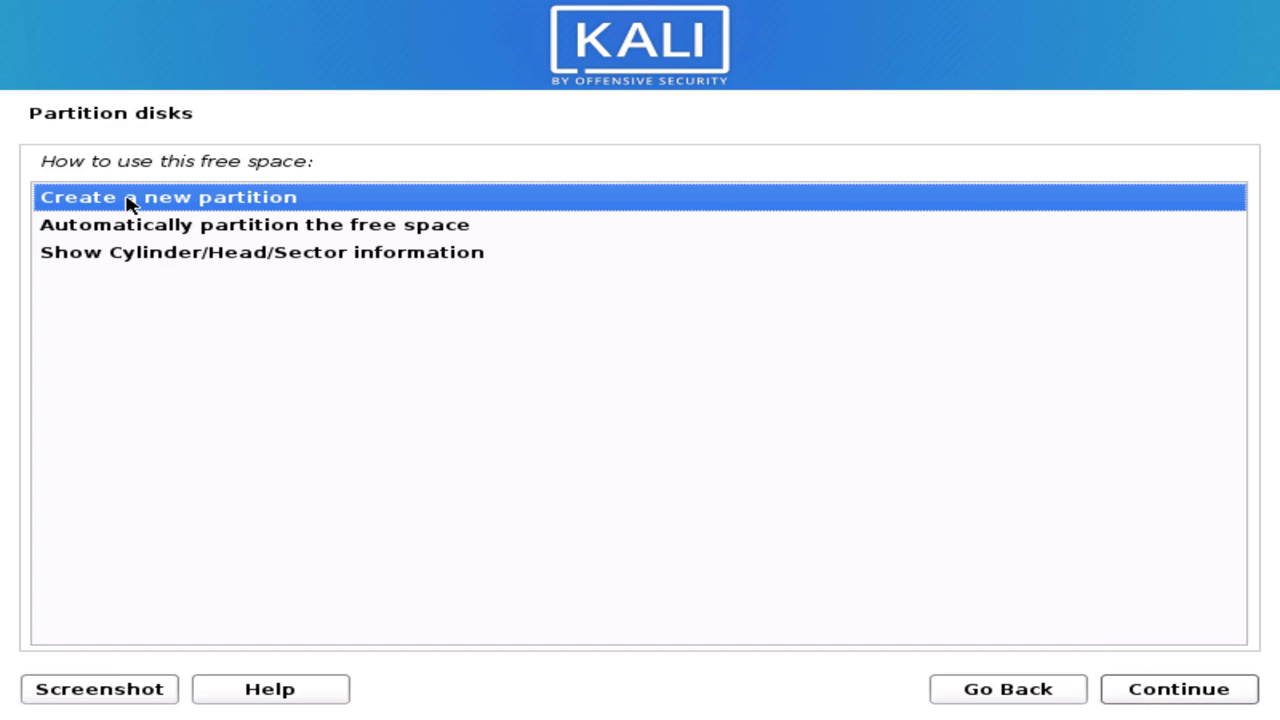
{"action": "left_click", "coordinate": [1135, 700]}
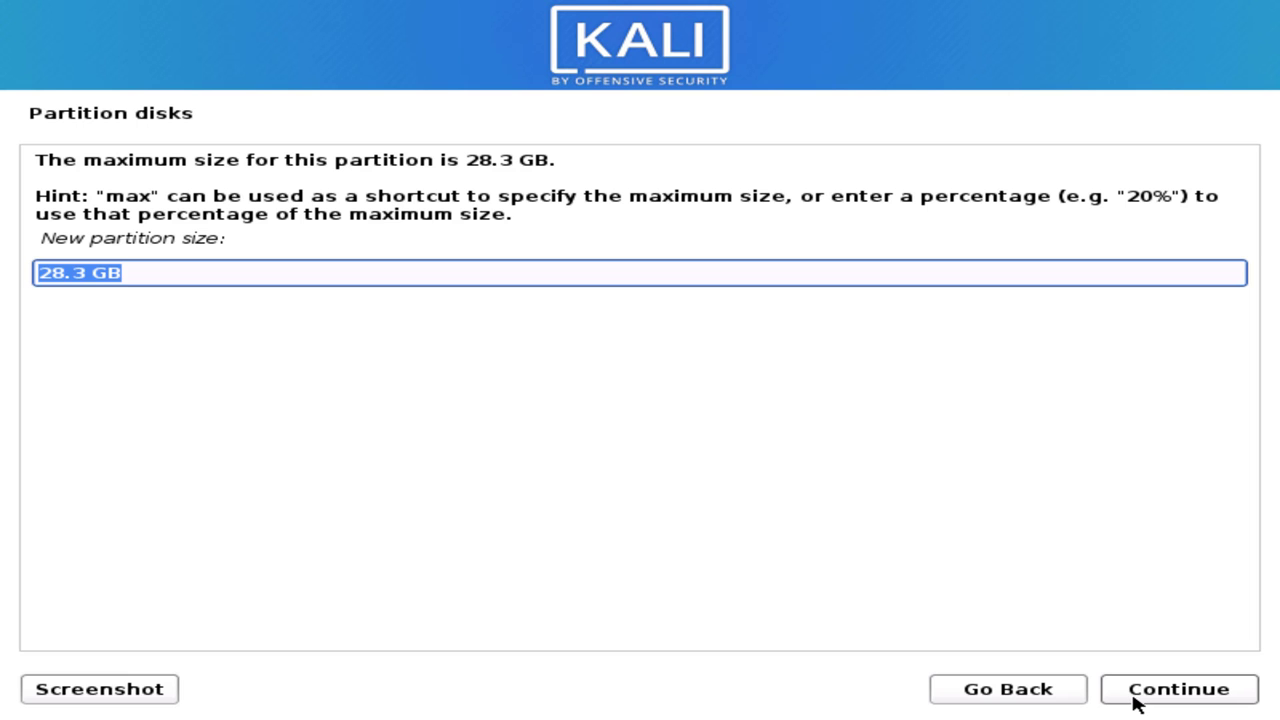
{"action": "left_click", "coordinate": [48, 273]}
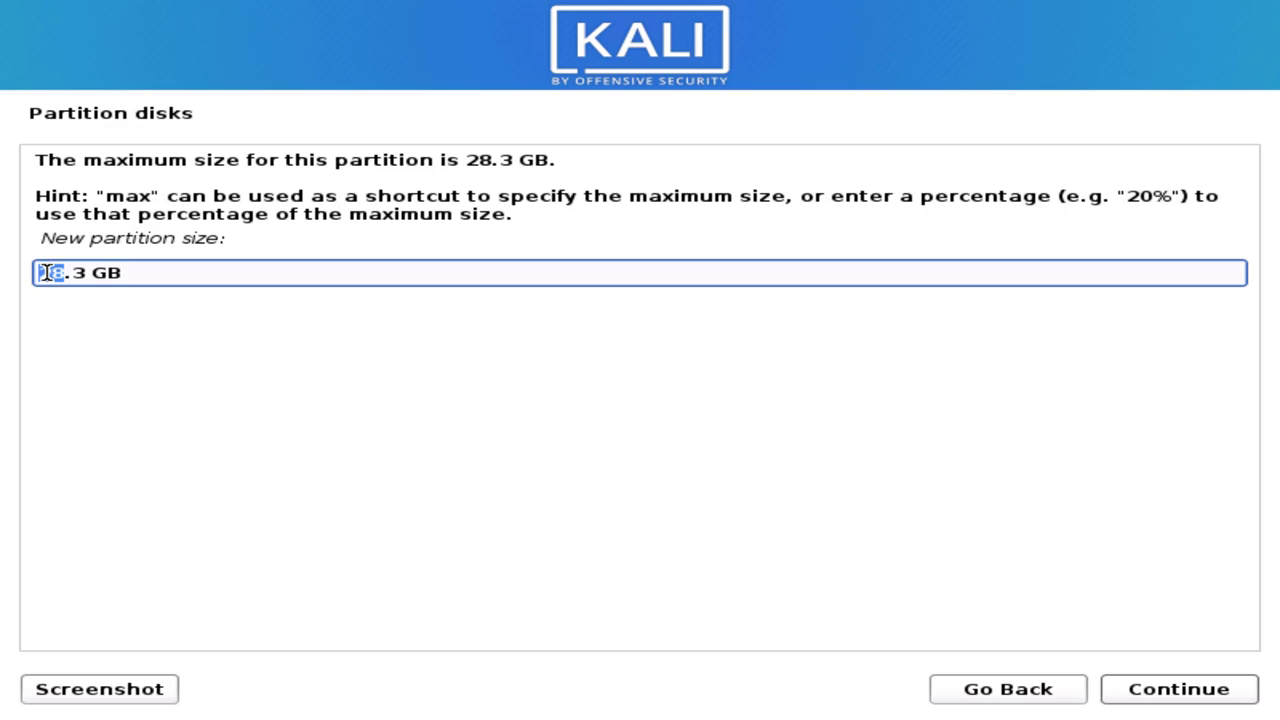
{"action": "key", "text": "BackSpace"}
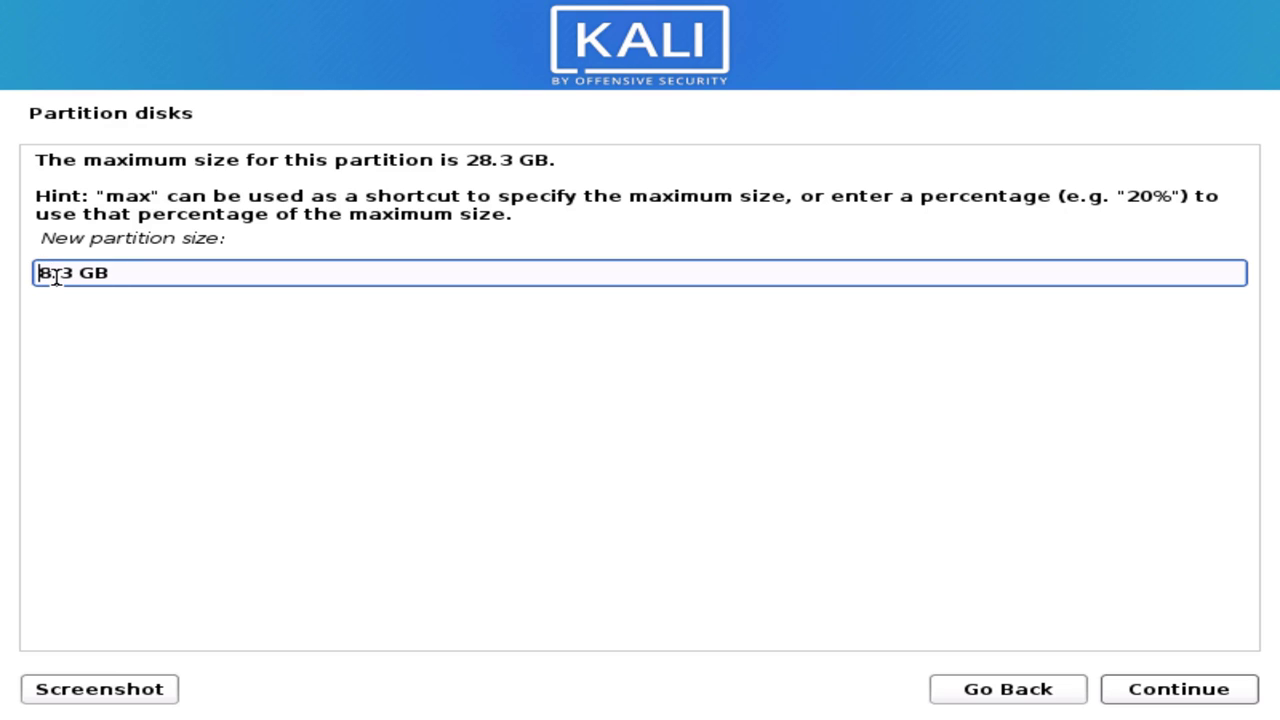
{"action": "left_click", "coordinate": [1156, 697]}
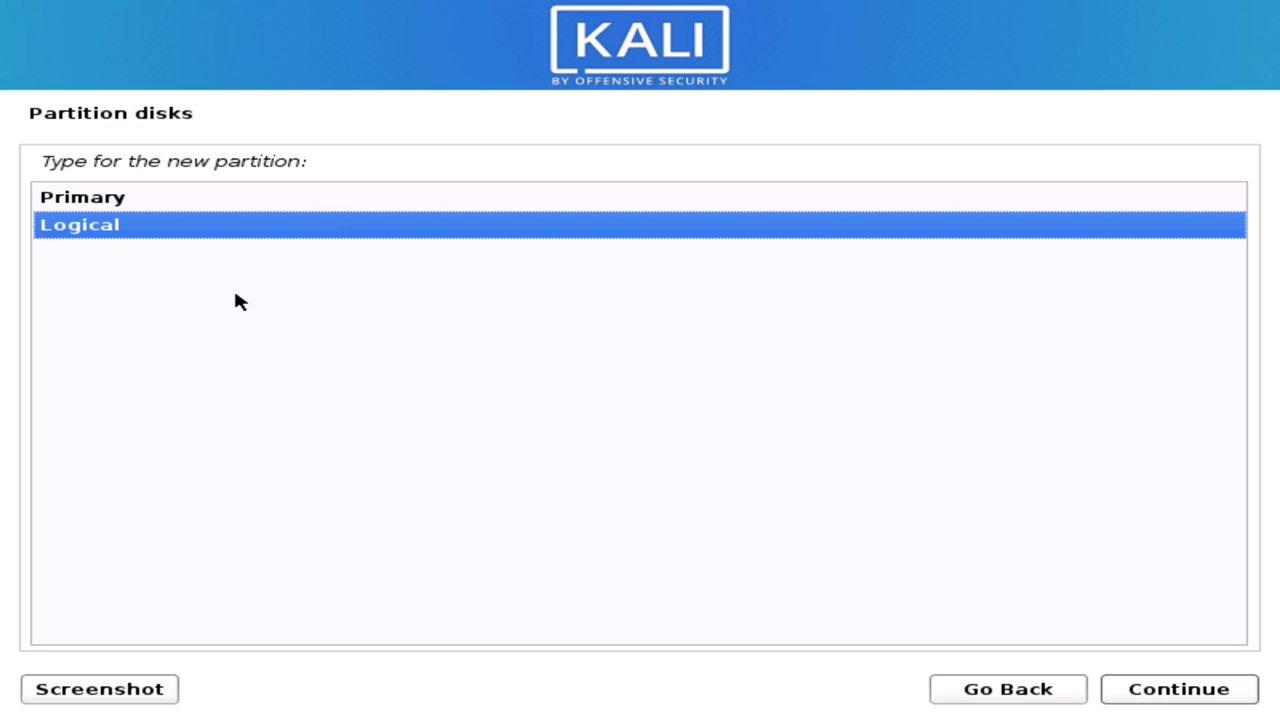
{"action": "left_click", "coordinate": [74, 212]}
{"action": "left_click", "coordinate": [1175, 704]}
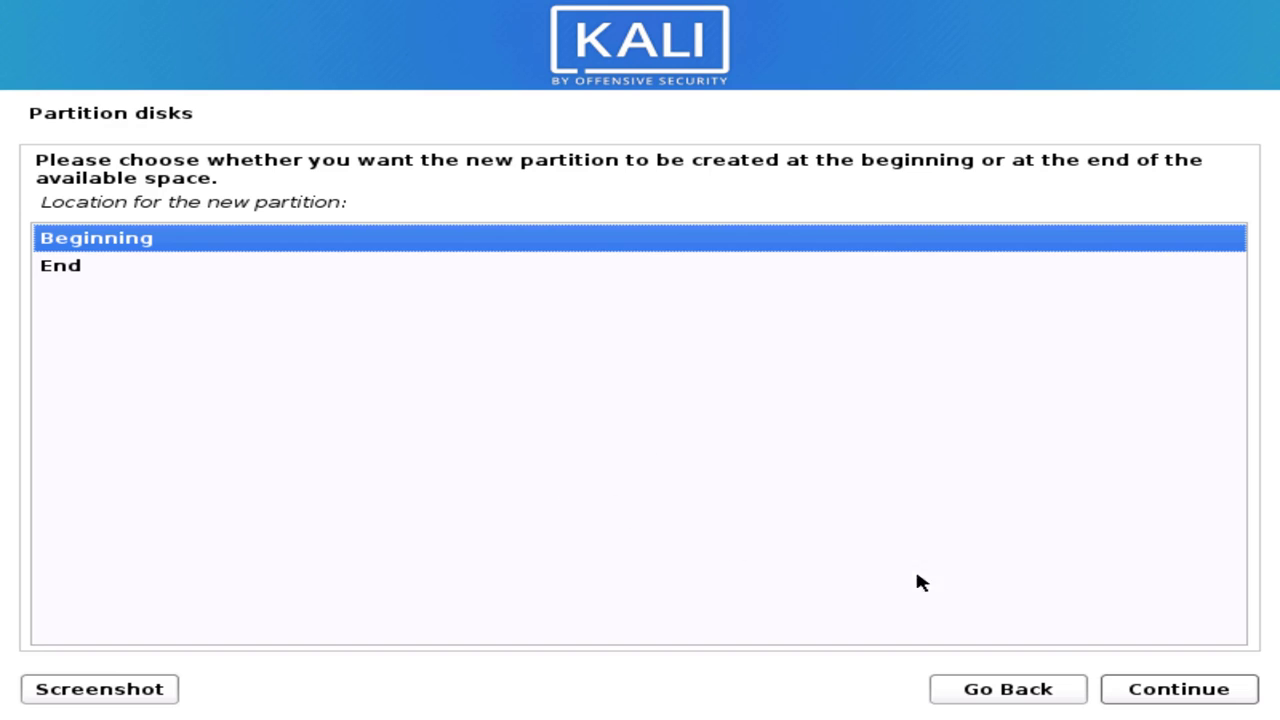
{"action": "left_click", "coordinate": [1145, 688]}
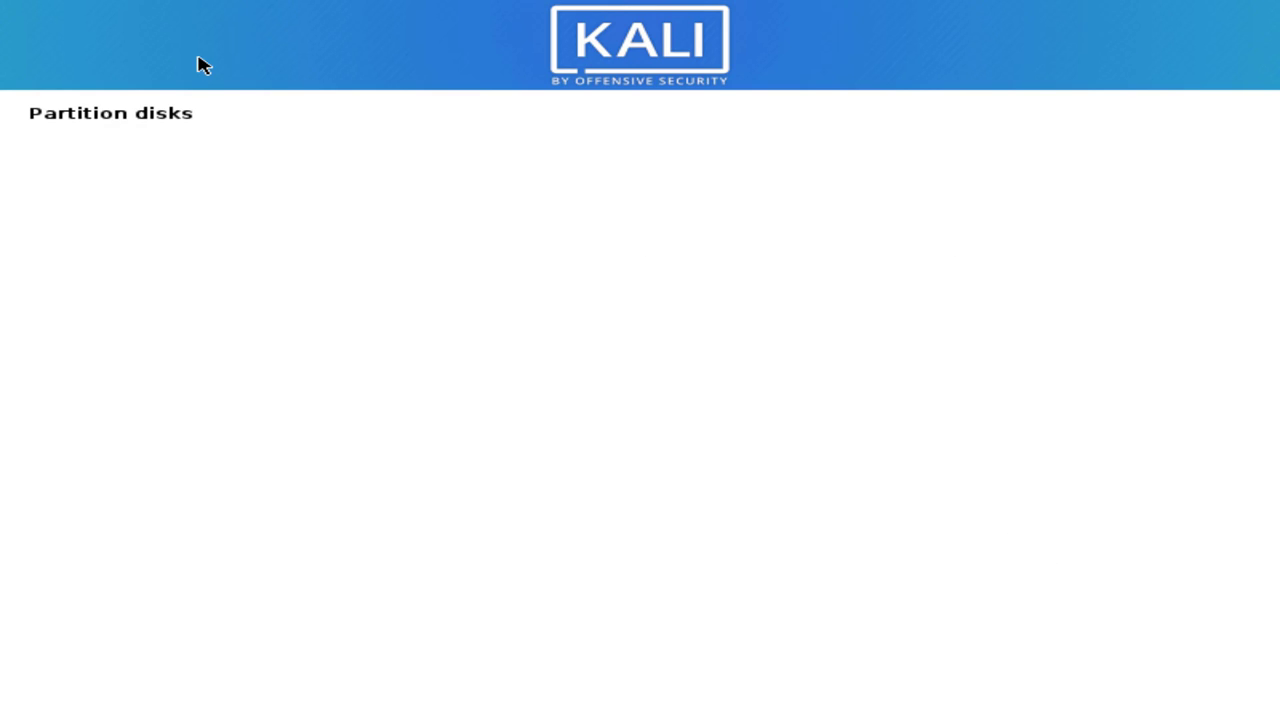
Set the partition to be used as swap area and finish setting it up.
{"action": "double_click", "coordinate": [281, 232]}
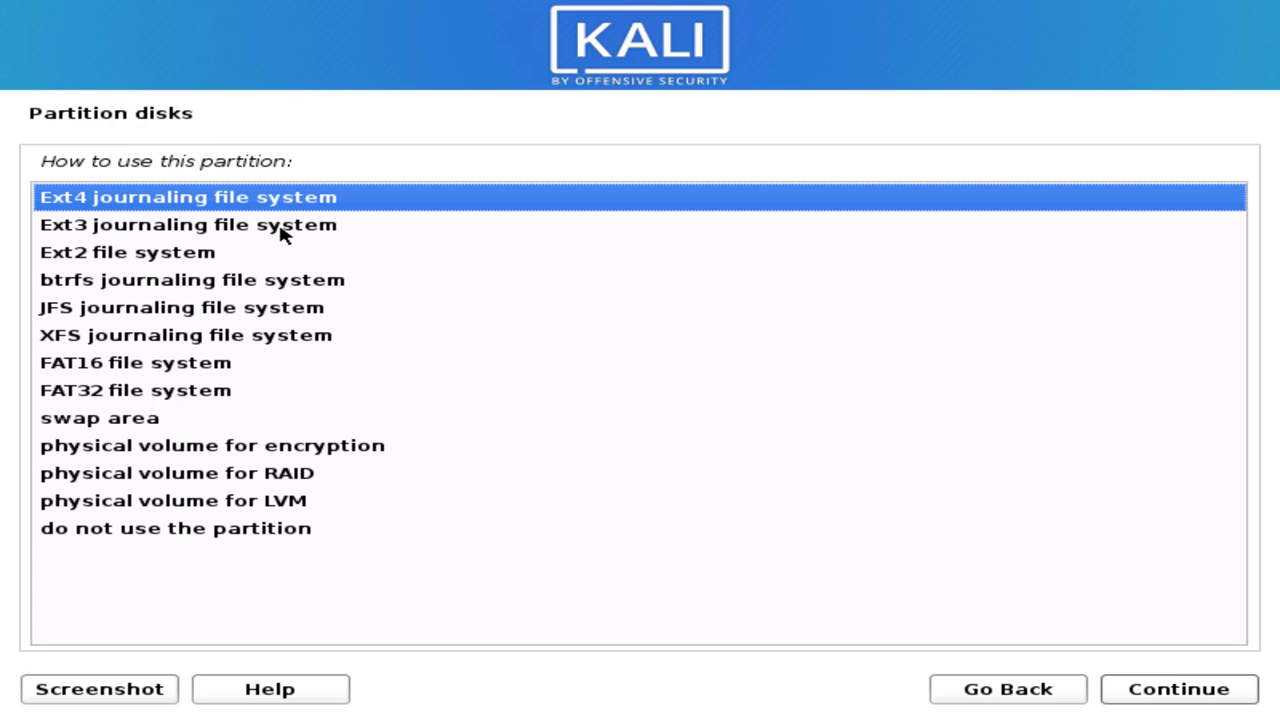
{"action": "left_click", "coordinate": [137, 423]}
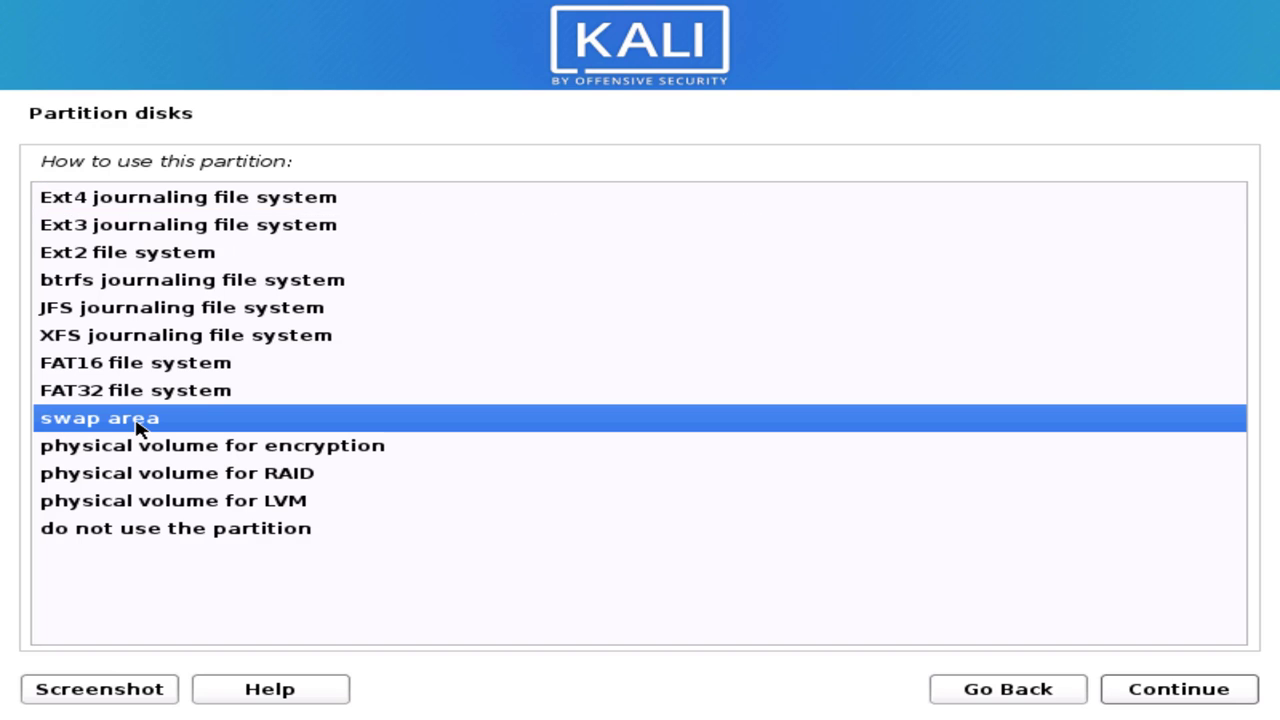
{"action": "left_click", "coordinate": [1163, 702]}
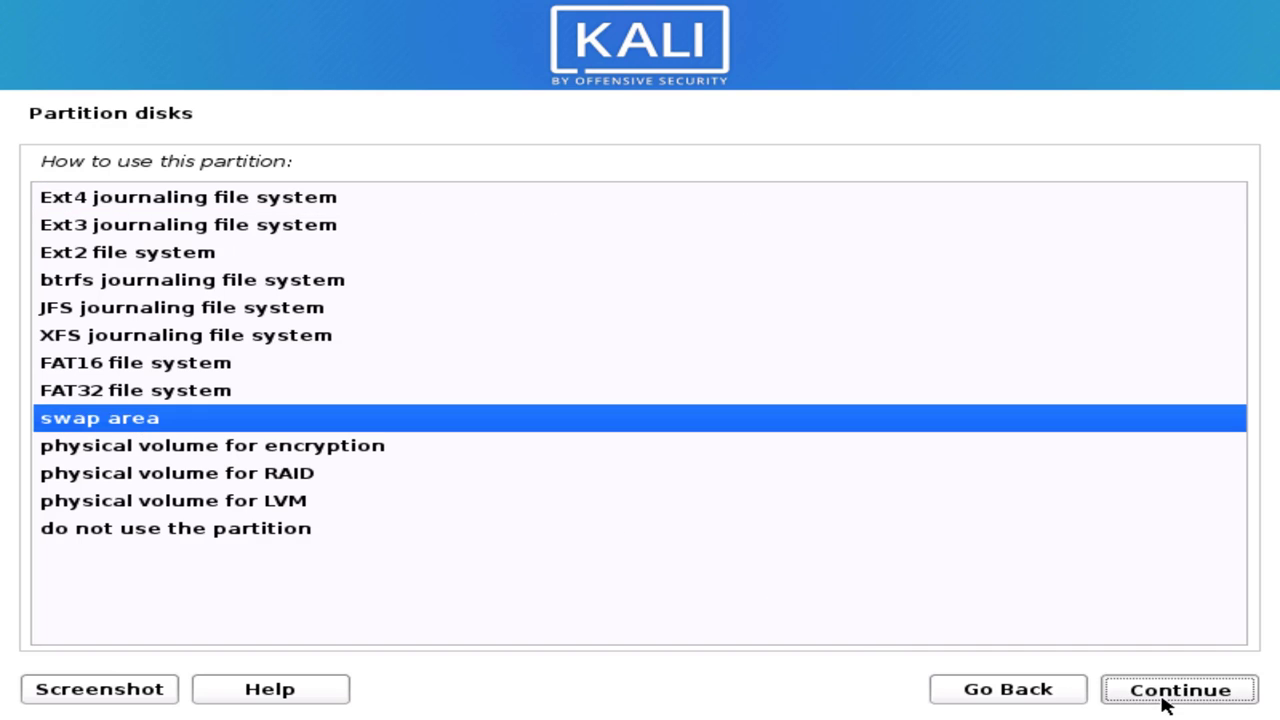
{"action": "left_click", "coordinate": [172, 362]}
{"action": "left_click", "coordinate": [1188, 703]}
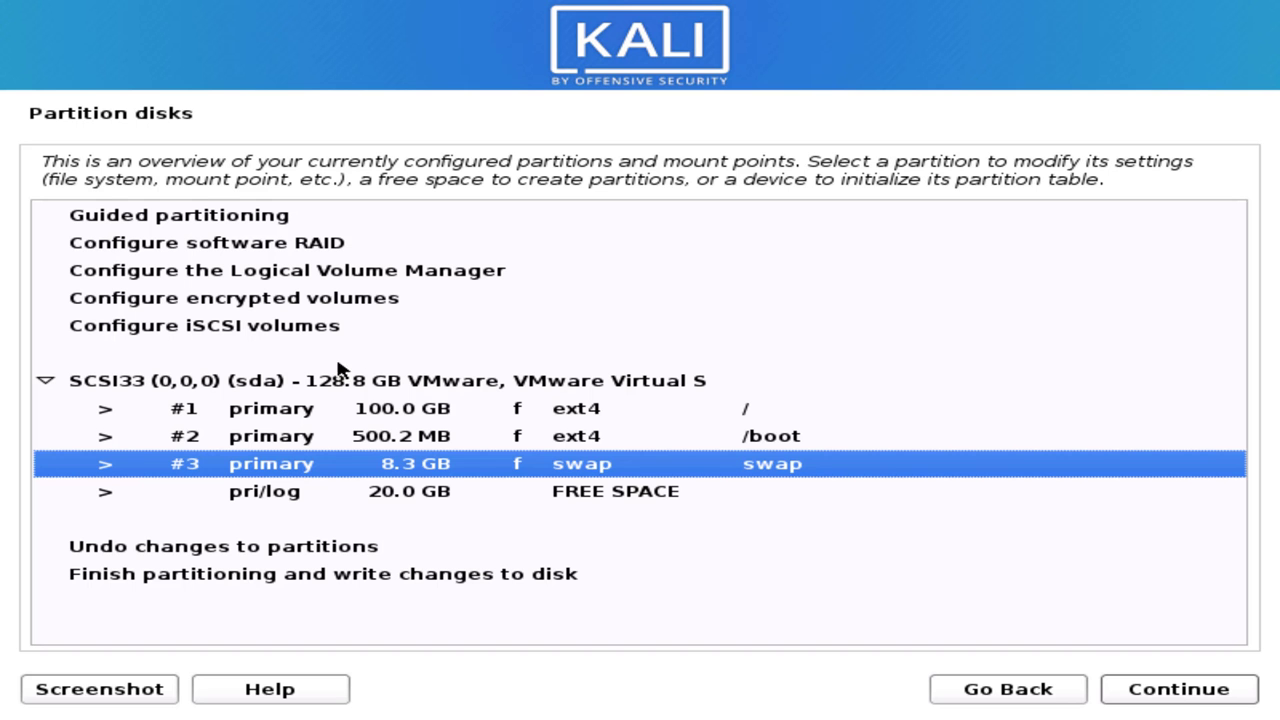
Create a new 20.0 GB primary partition in the remaining free space.
{"action": "left_click", "coordinate": [230, 492]}
{"action": "left_click", "coordinate": [1164, 698]}
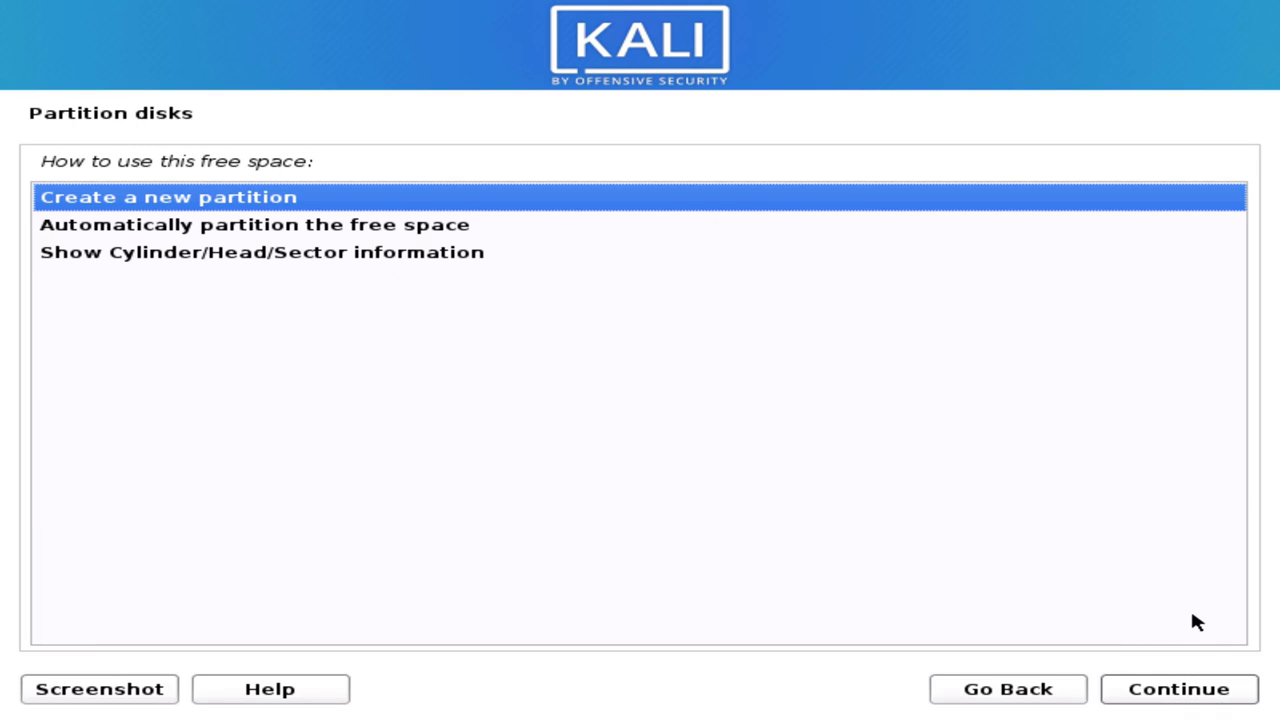
{"action": "left_click", "coordinate": [1188, 689]}
{"action": "left_click", "coordinate": [1189, 689]}
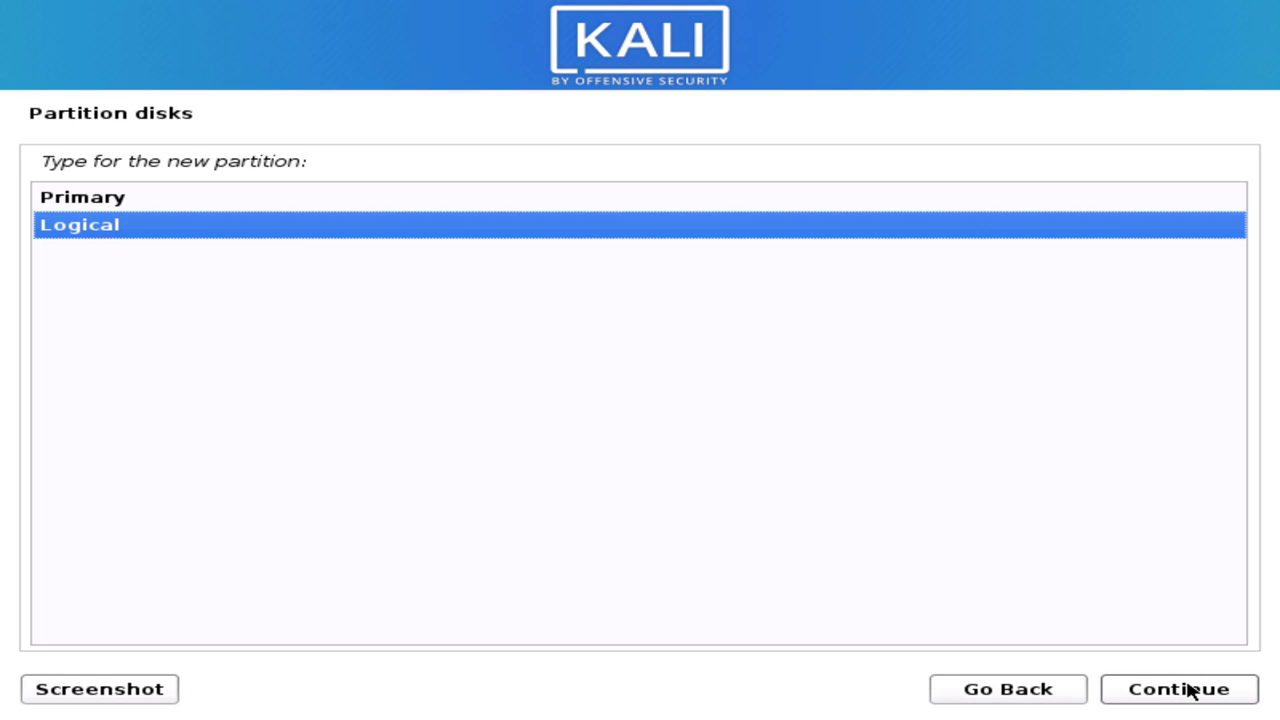
{"action": "left_click", "coordinate": [76, 204]}
{"action": "left_click", "coordinate": [1170, 696]}
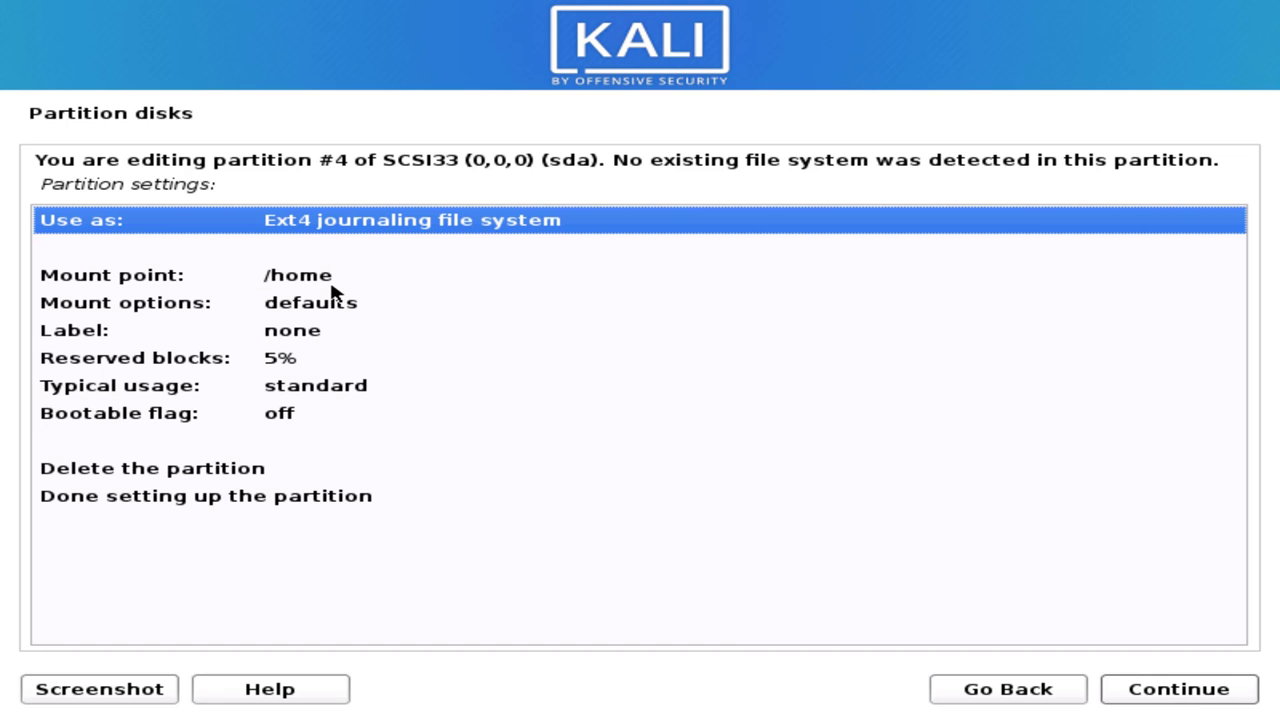
Finish partition #4 as an ext4 file system mounted at /home.
{"action": "left_click", "coordinate": [282, 505]}
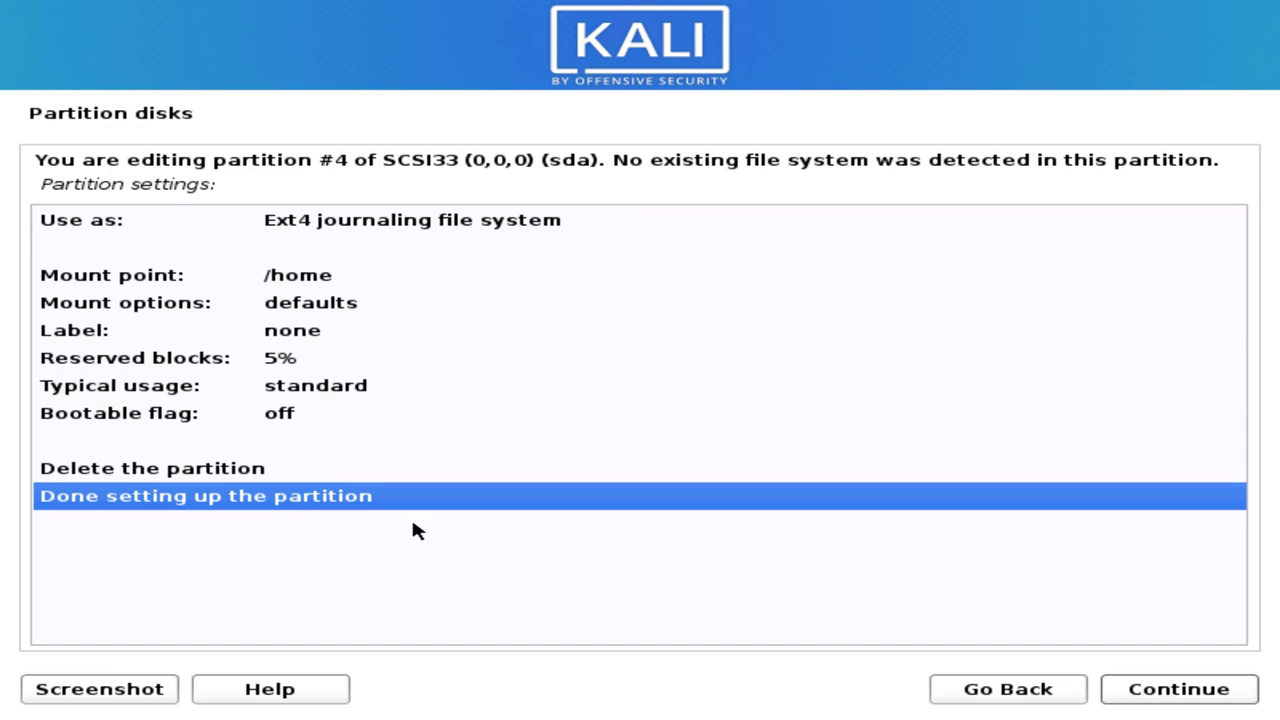
{"action": "left_click", "coordinate": [1155, 697]}
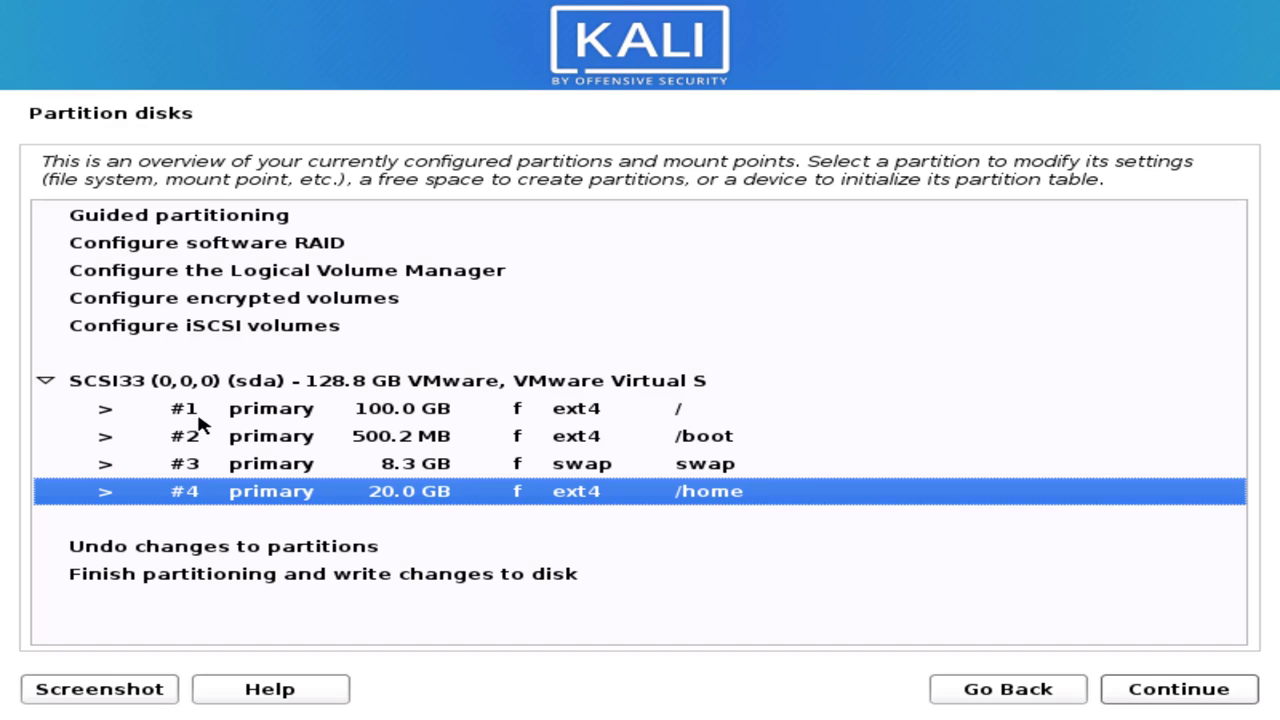
{"action": "left_click", "coordinate": [1152, 692]}
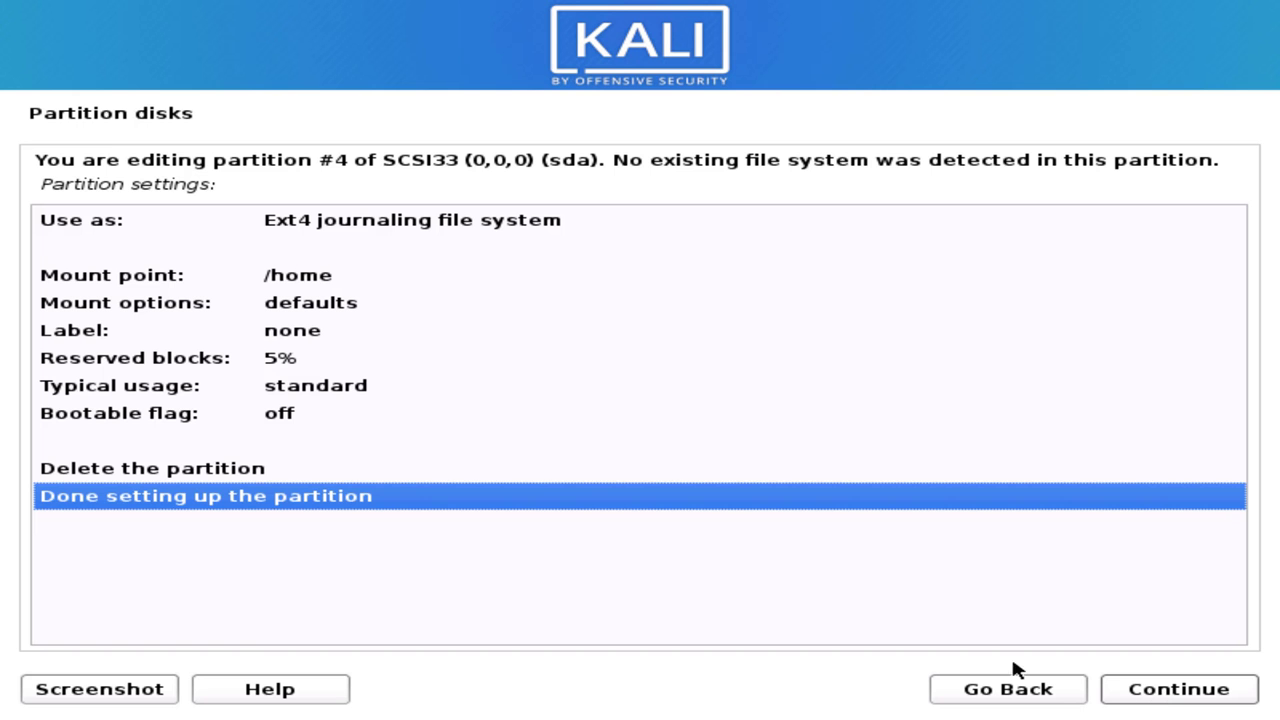
{"action": "left_click", "coordinate": [1190, 697]}
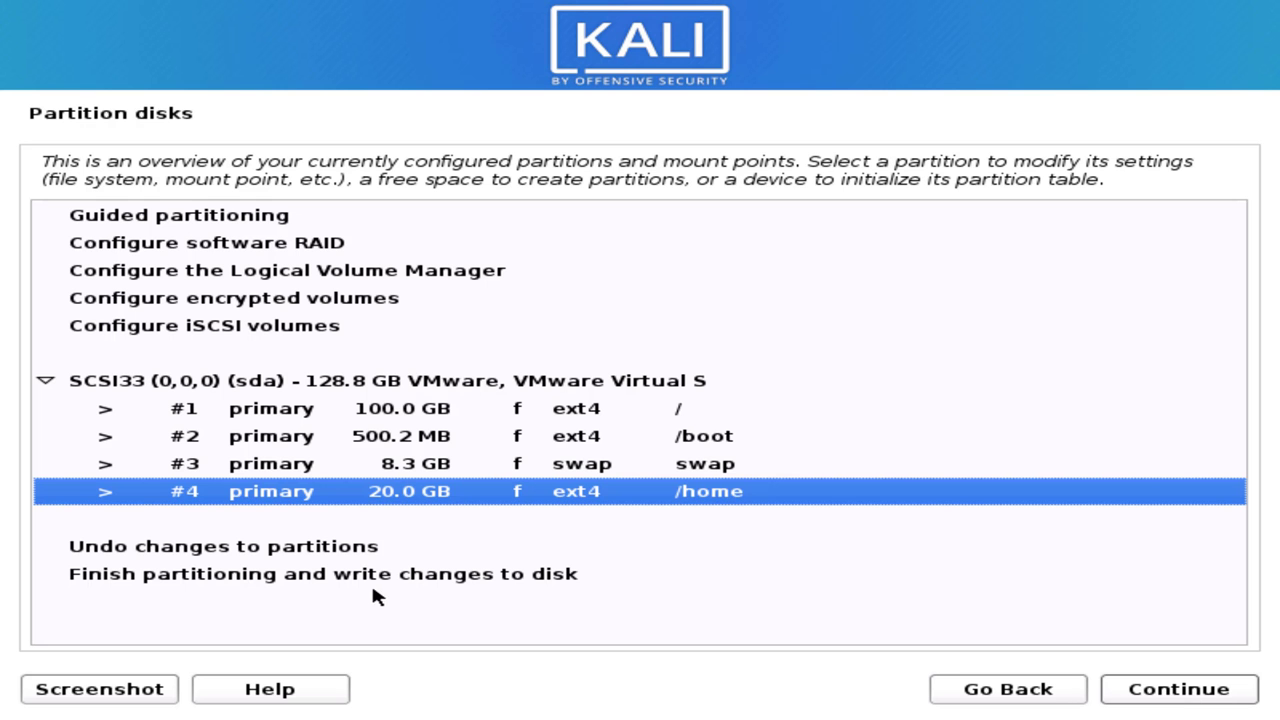
Finish partitioning and answer Yes to writing changes for partitions #1–#4 on sda.
{"action": "left_click", "coordinate": [363, 578]}
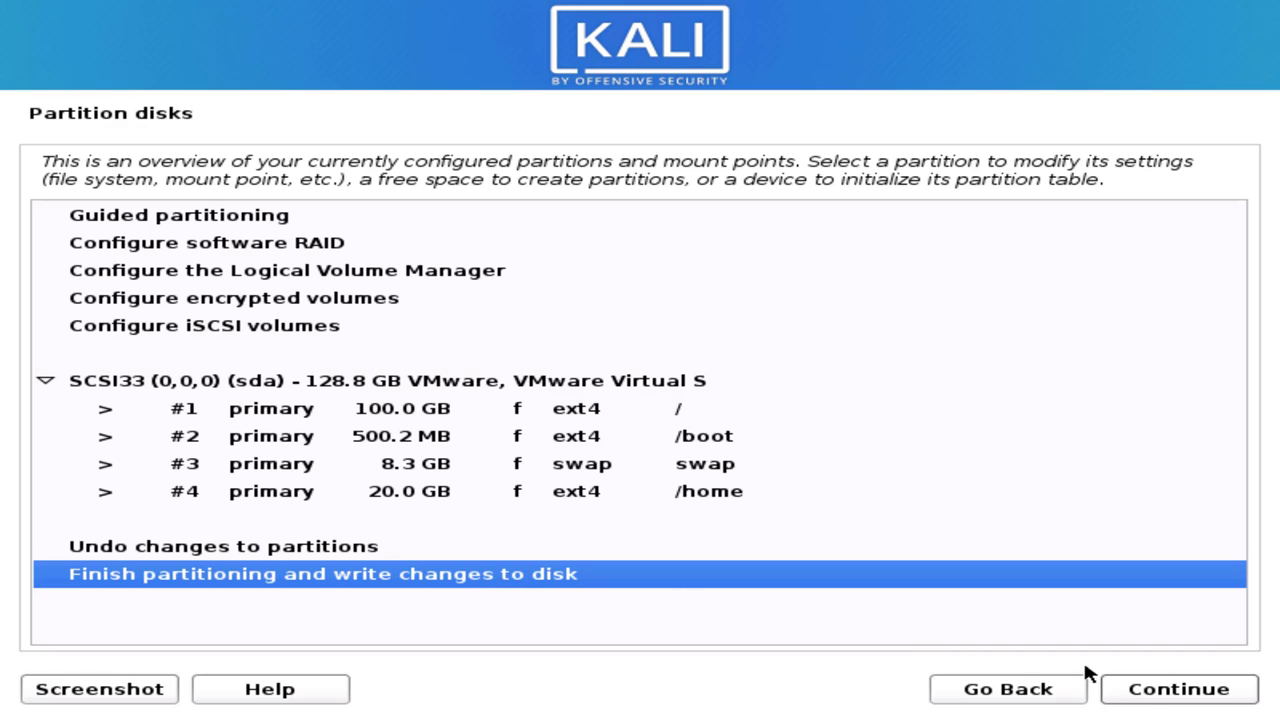
{"action": "left_click", "coordinate": [1142, 693]}
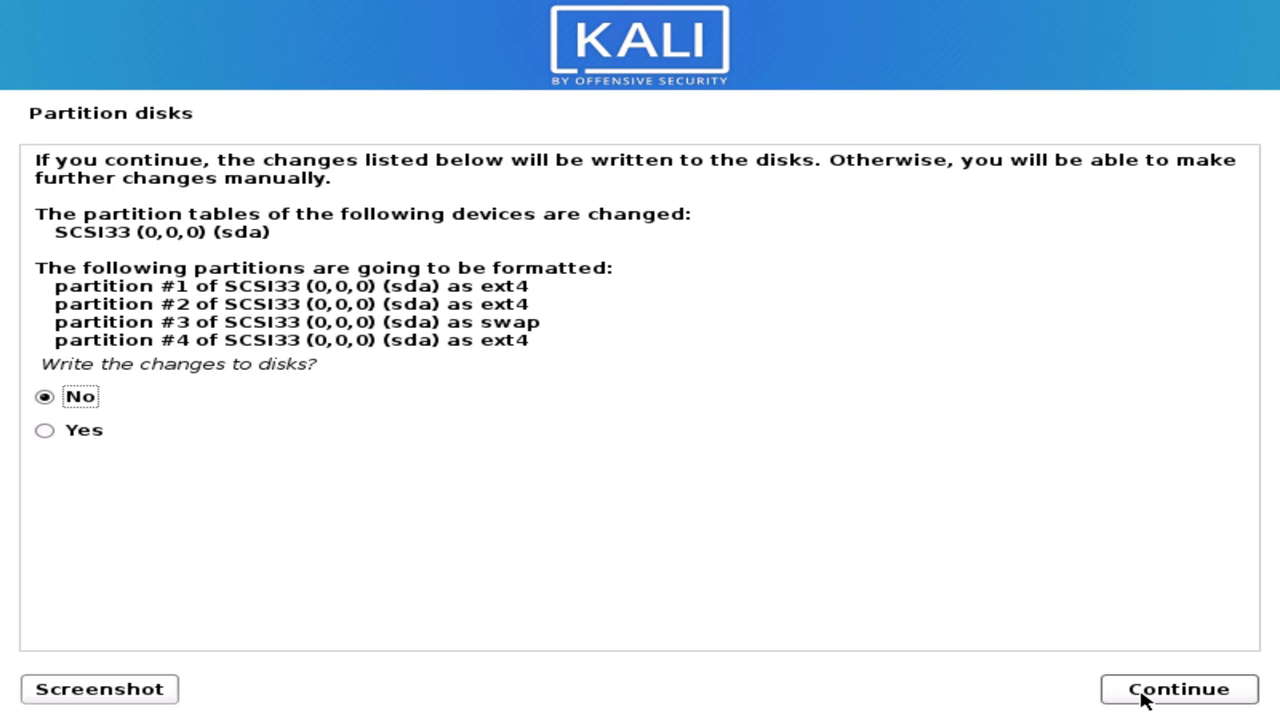
{"action": "left_click", "coordinate": [43, 433]}
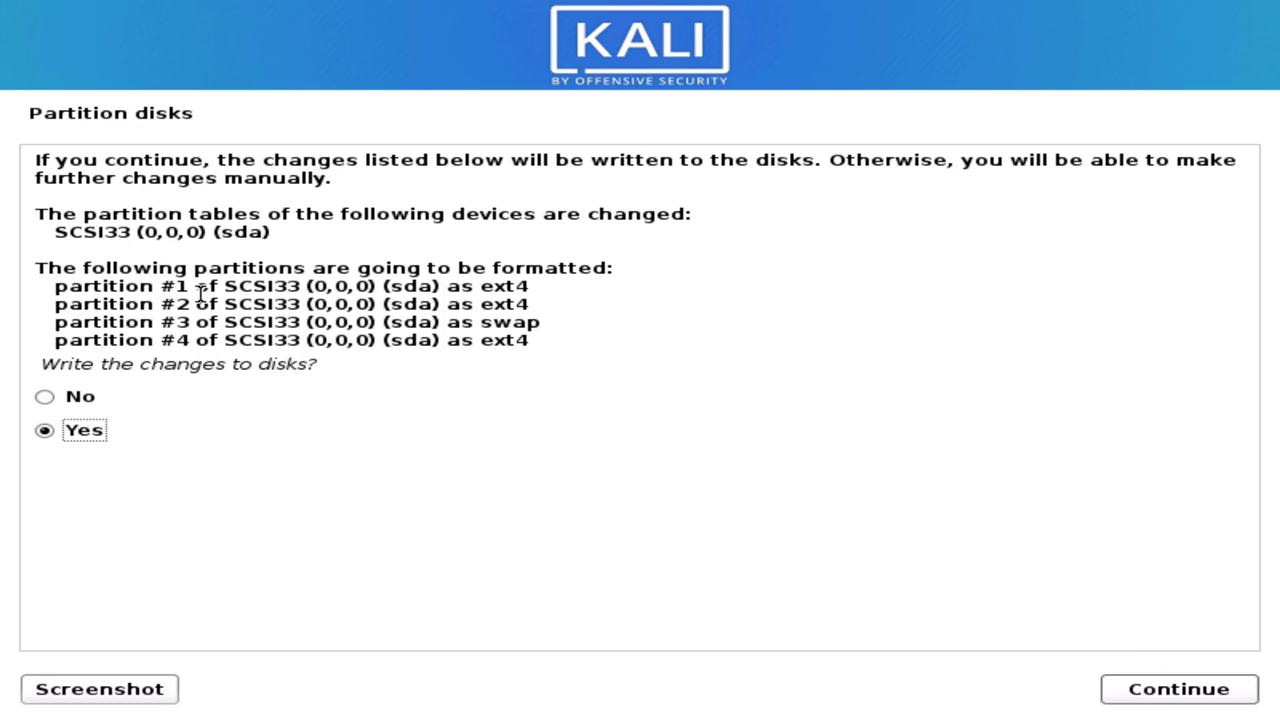
{"action": "left_click_drag", "start_coordinate": [177, 286], "coordinate": [190, 350]}
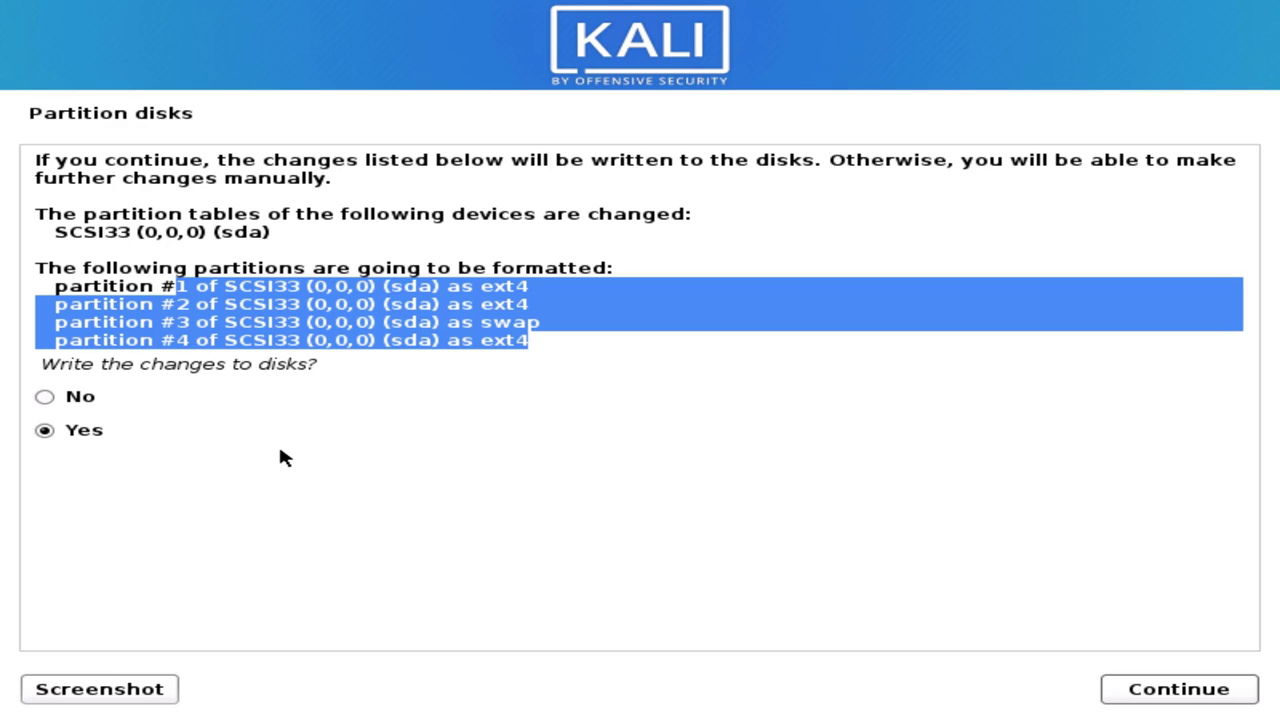
{"action": "left_click", "coordinate": [44, 431]}
Write the partition changes and let the base system install until Software selection appears.
{"action": "left_click", "coordinate": [1230, 702]}
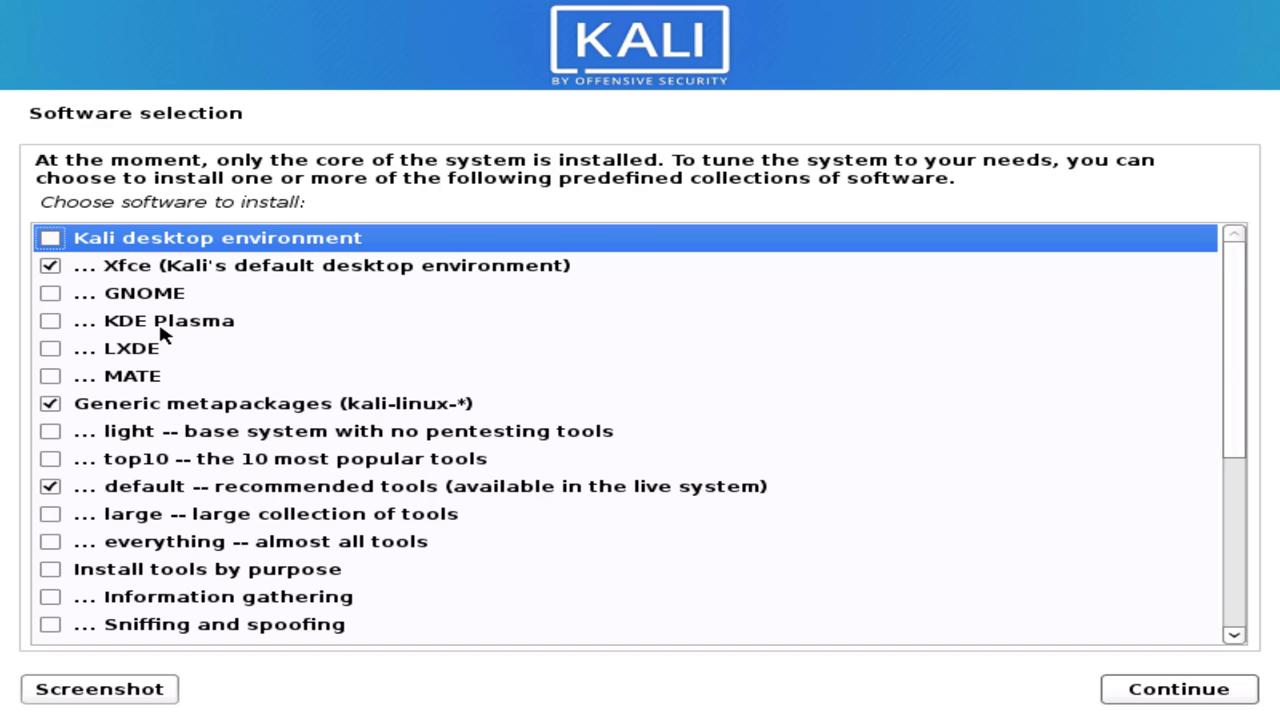
Keep Xfce, default tools and standard utilities checked and install that software.
{"action": "scroll", "coordinate": [145, 388], "scroll_direction": "down", "scroll_amount": 3}
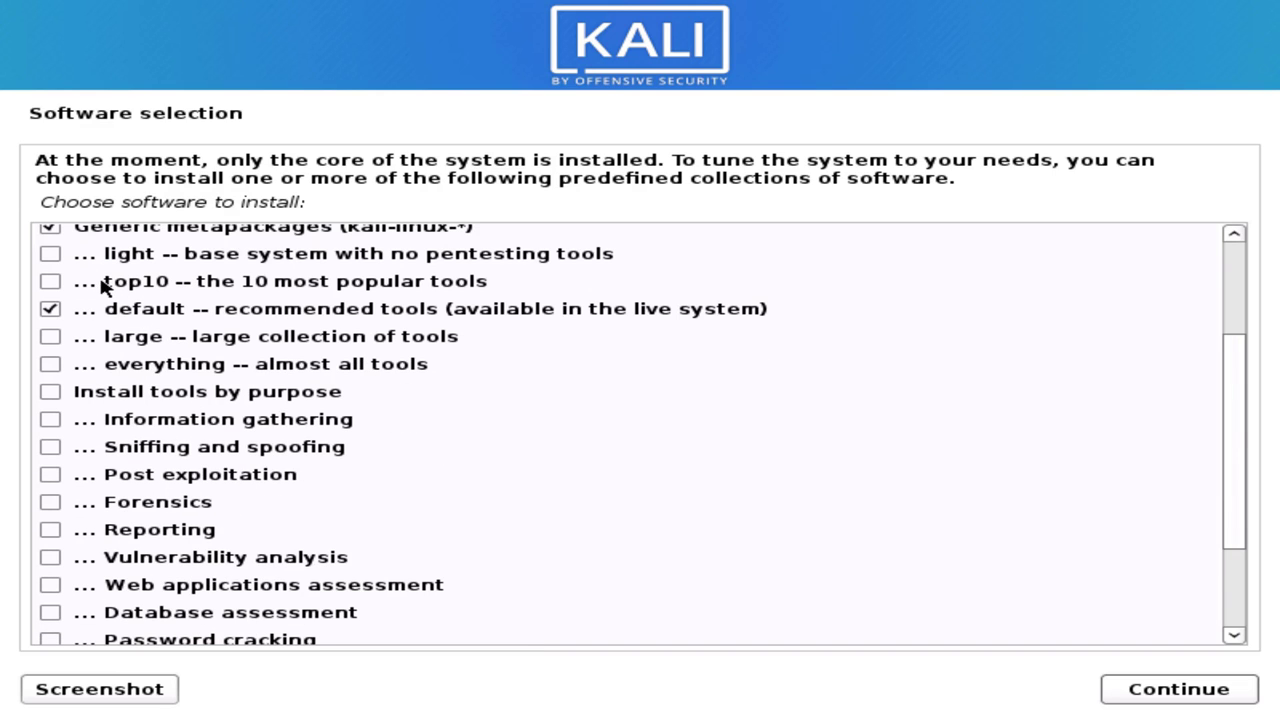
{"action": "scroll", "coordinate": [66, 340], "scroll_direction": "down", "scroll_amount": 3}
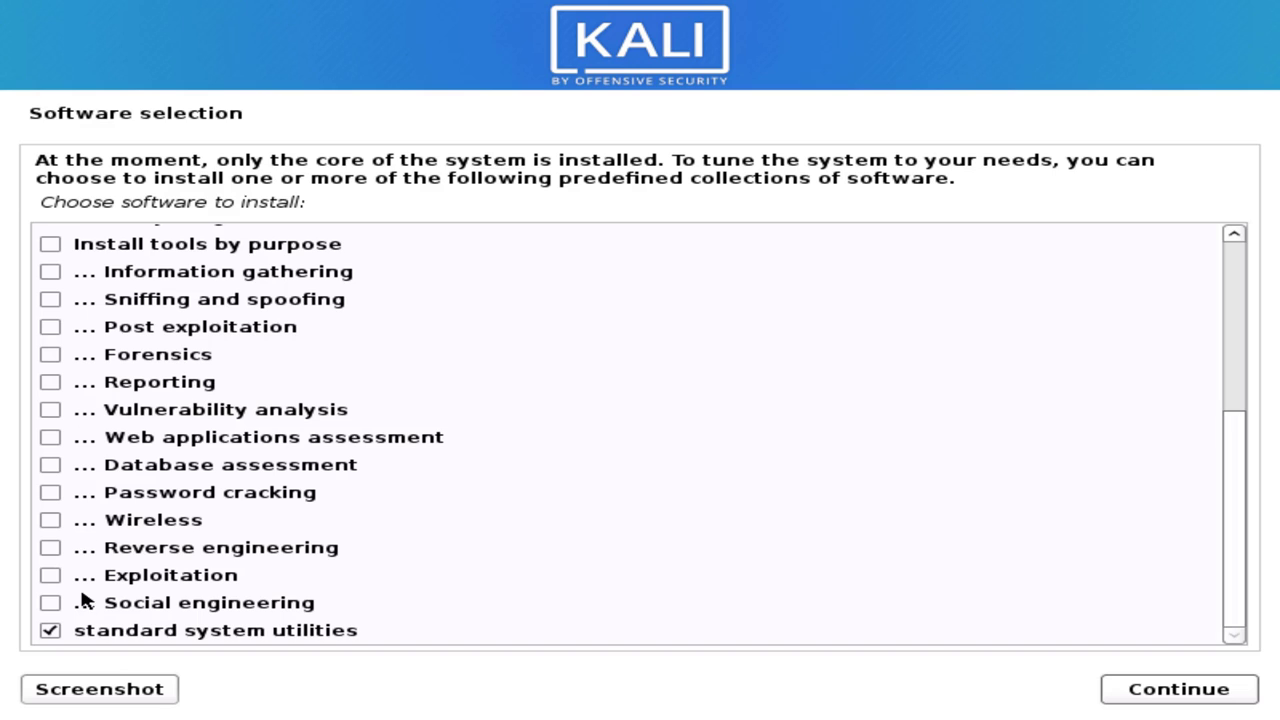
{"action": "scroll", "coordinate": [118, 555], "scroll_direction": "up", "scroll_amount": 4}
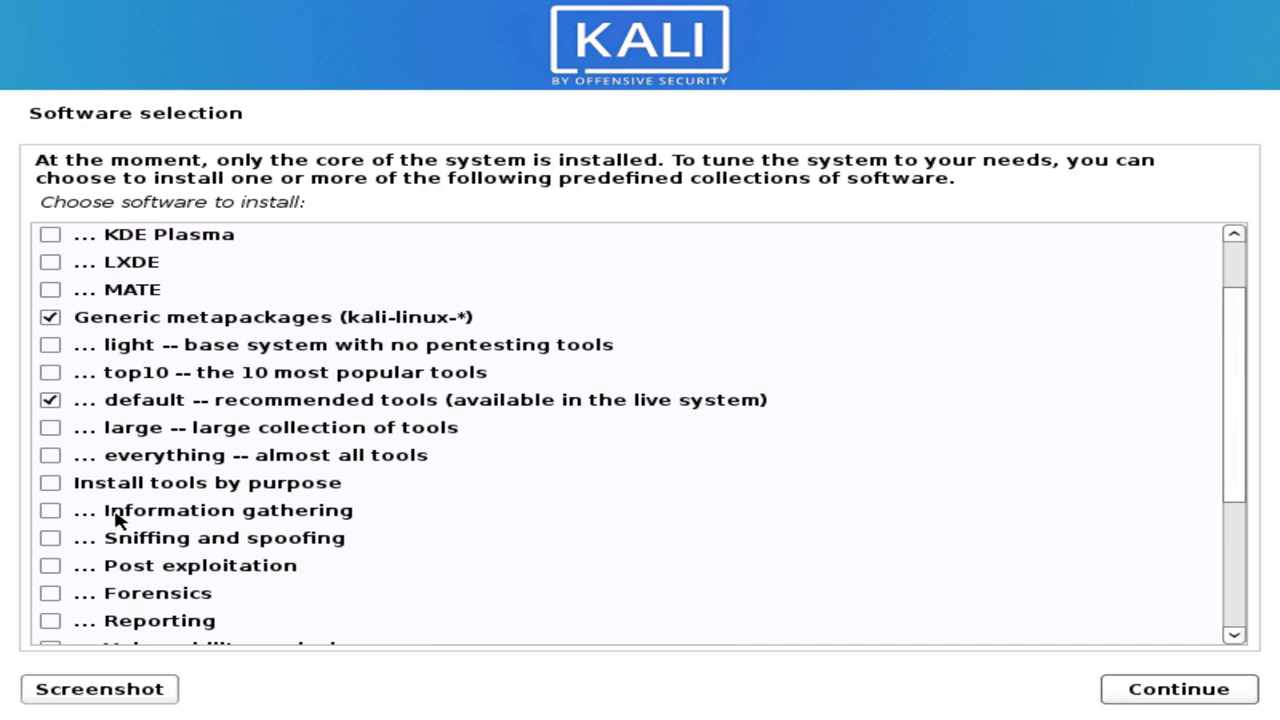
{"action": "scroll", "coordinate": [116, 518], "scroll_direction": "up", "scroll_amount": 2}
{"action": "scroll", "coordinate": [117, 497], "scroll_direction": "down", "scroll_amount": 5}
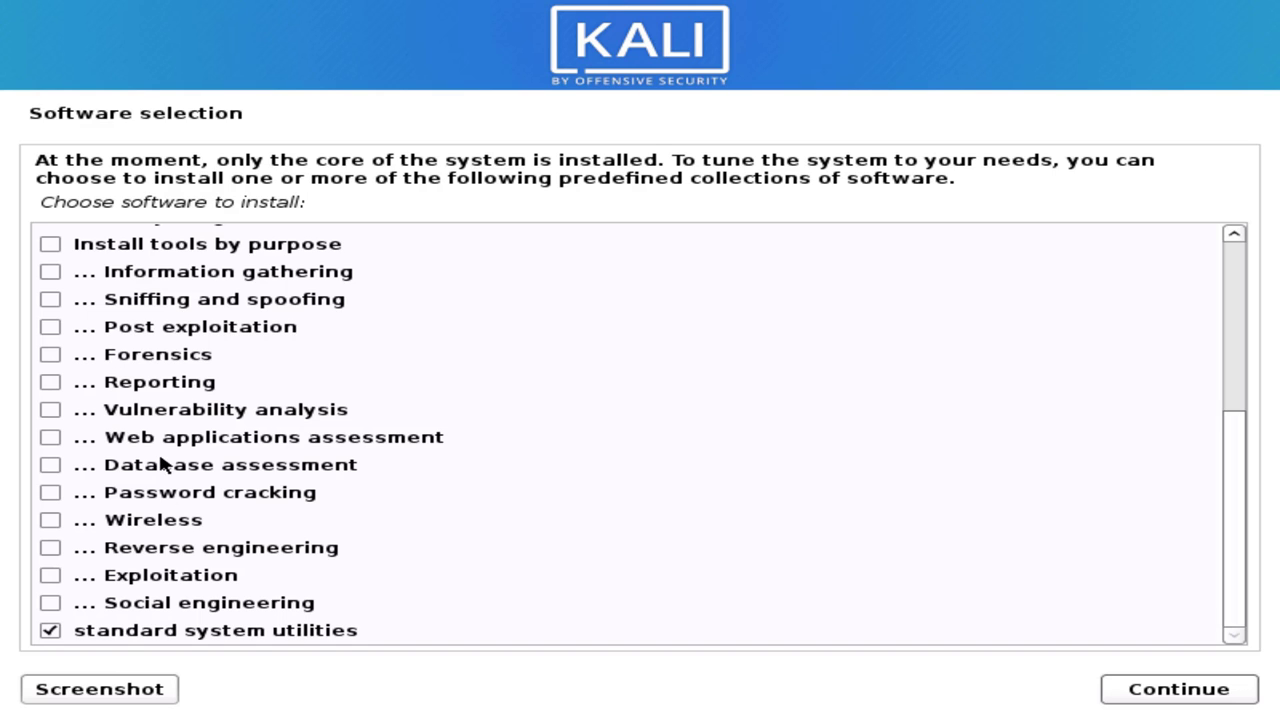
{"action": "scroll", "coordinate": [163, 586], "scroll_direction": "up", "scroll_amount": 2}
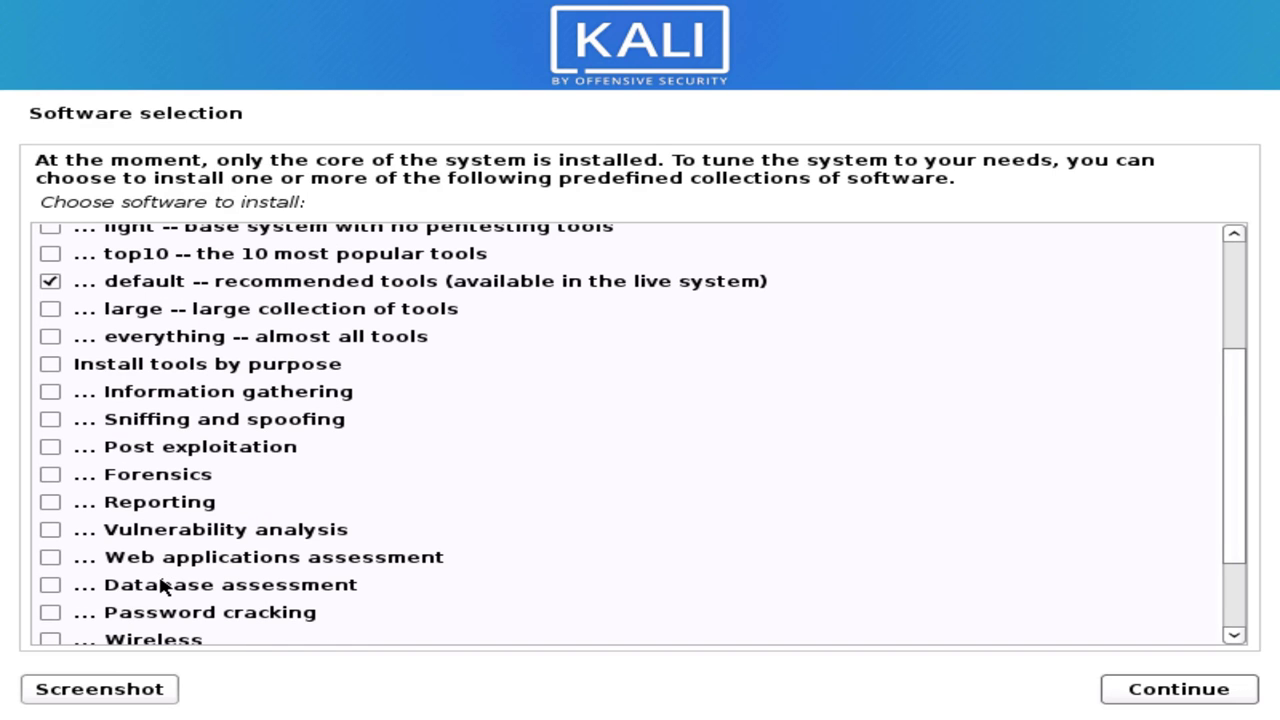
{"action": "scroll", "coordinate": [163, 586], "scroll_direction": "up", "scroll_amount": 4}
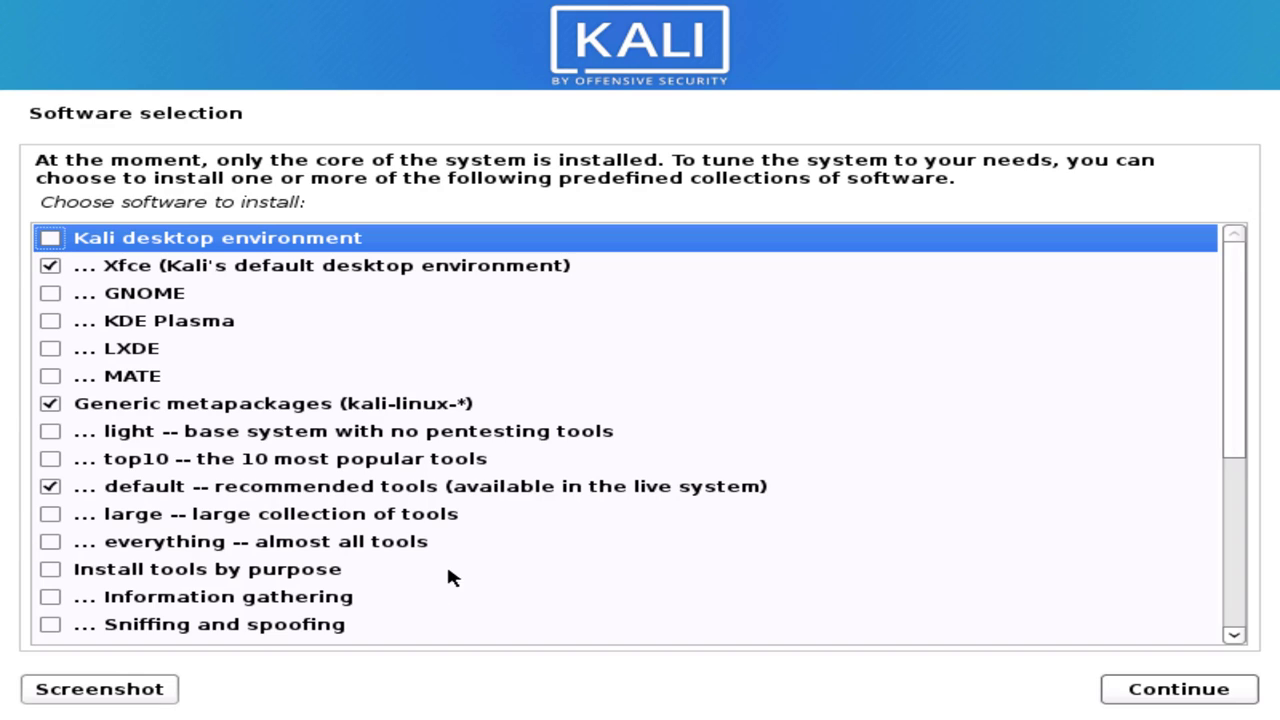
{"action": "left_click", "coordinate": [1172, 697]}
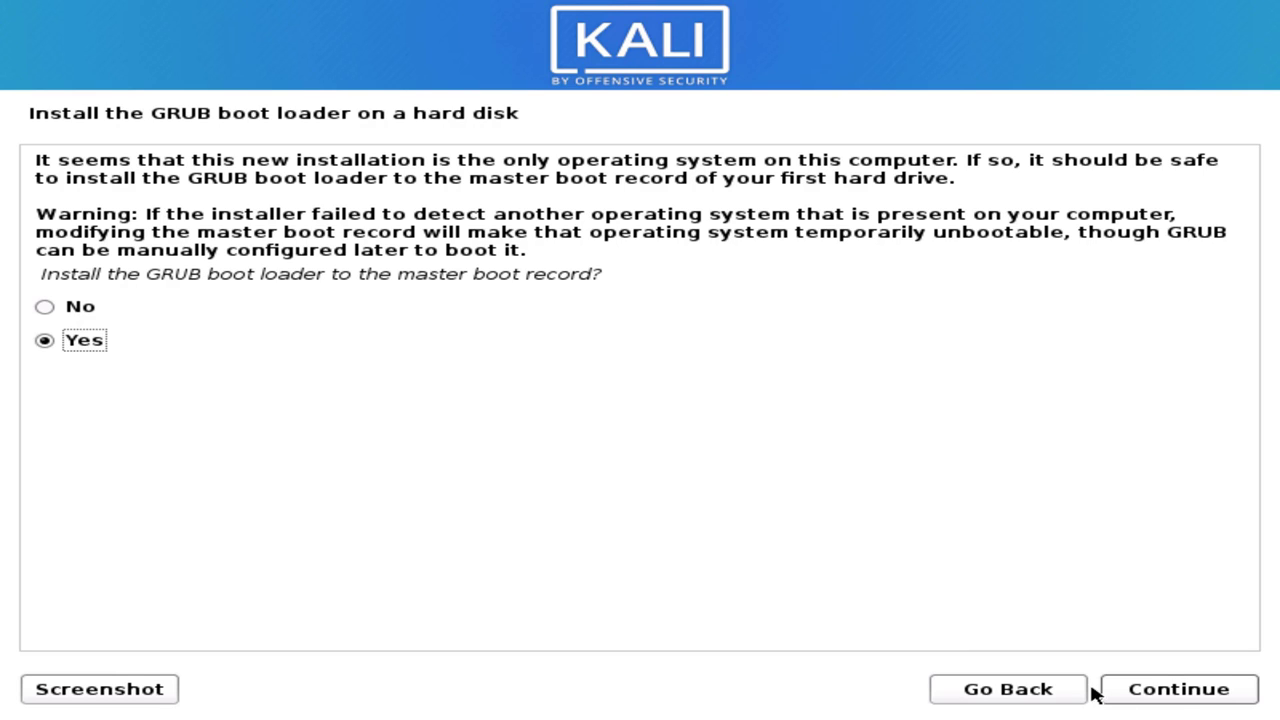
Install the GRUB boot loader to the master boot record on /dev/sda.
{"action": "left_click", "coordinate": [1181, 700]}
{"action": "left_click", "coordinate": [110, 288]}
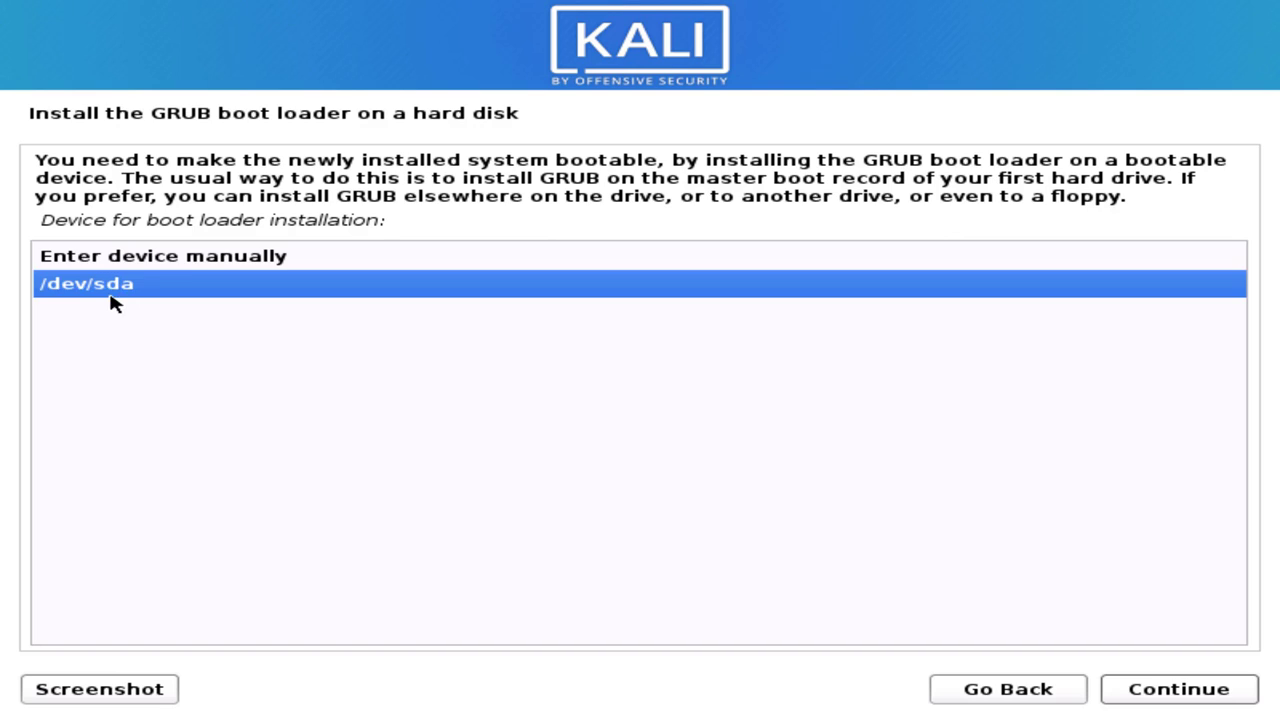
{"action": "left_click", "coordinate": [1146, 691]}
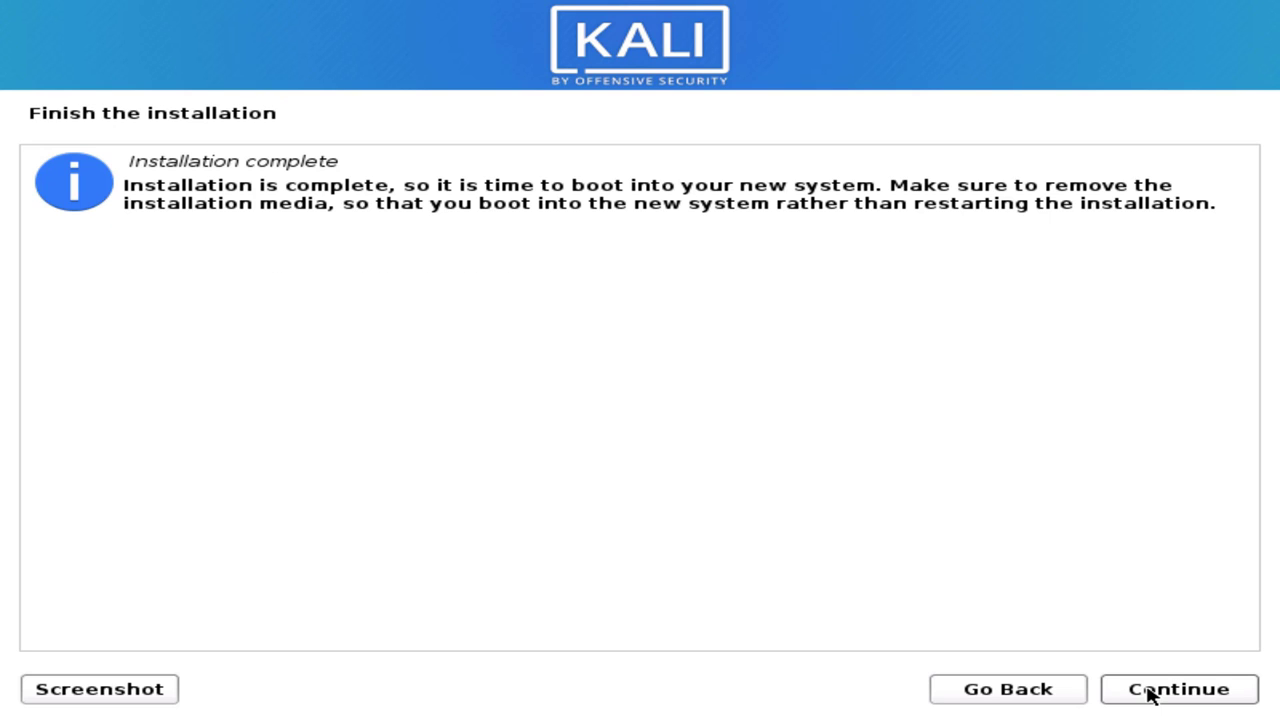
Continue from Installation complete to reboot into the installed Kali login screen.
{"action": "left_click", "coordinate": [1190, 698]}
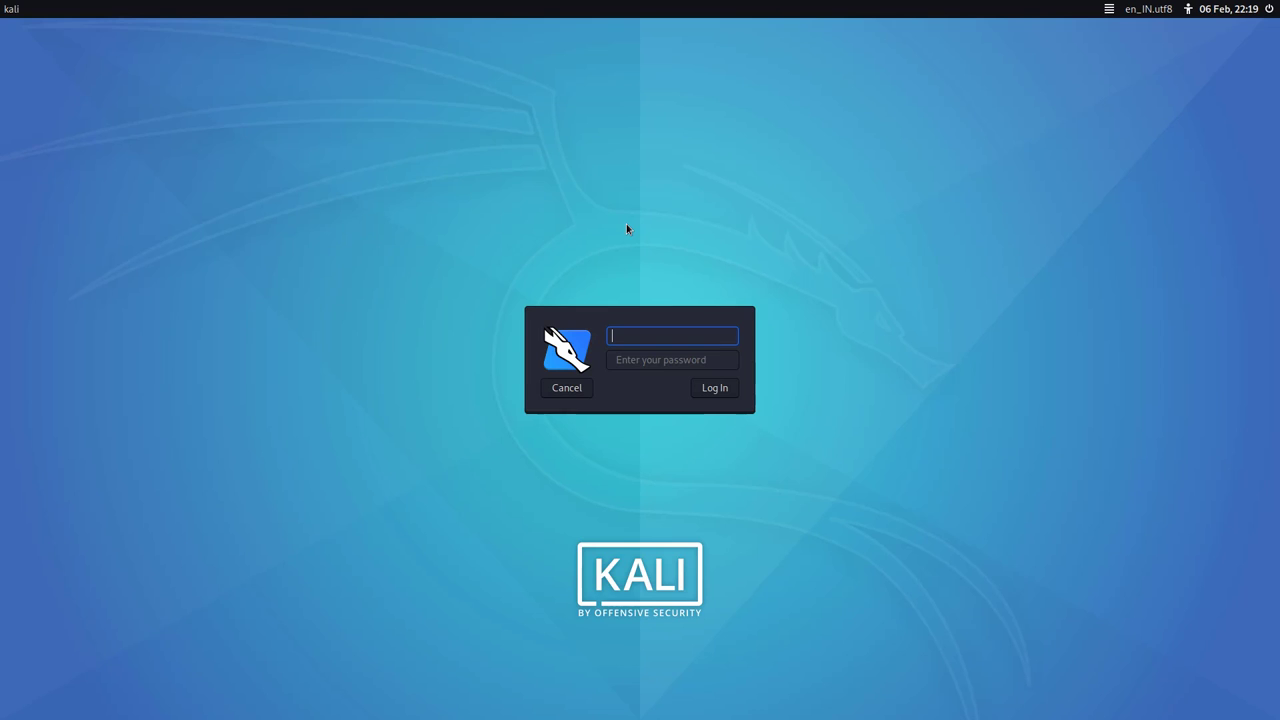
Attempt to log in as root with a password, which is rejected.
{"action": "type", "text": "root"}
{"action": "key", "text": "Return"}
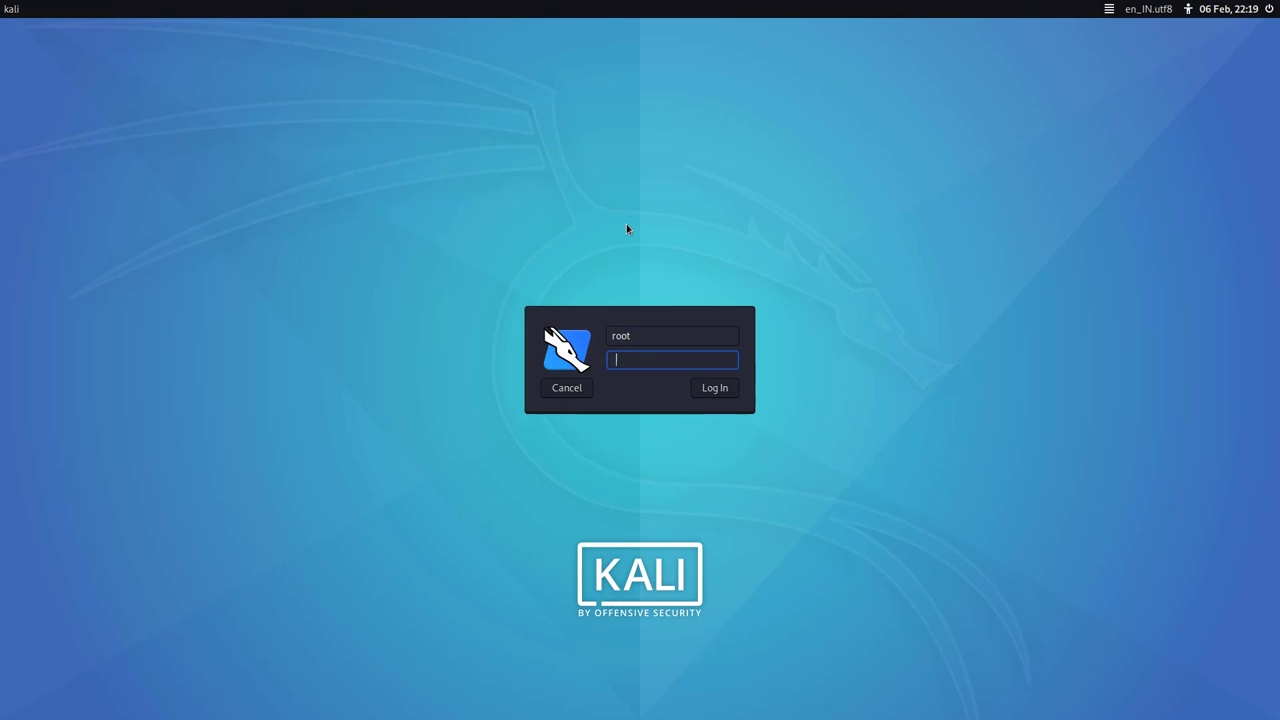
{"action": "type", "text": "********"}
{"action": "key", "text": "Return"}
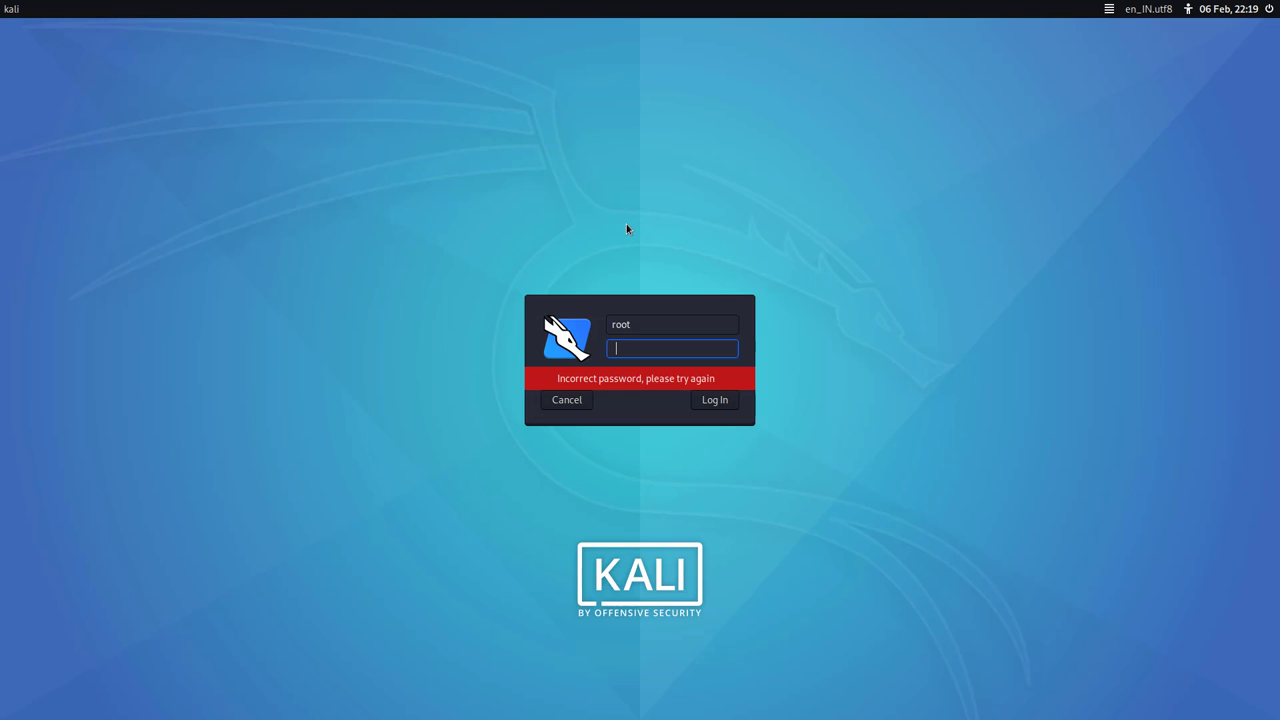
Log in with the regular user account name and its password instead.
{"action": "double_click", "coordinate": [643, 322]}
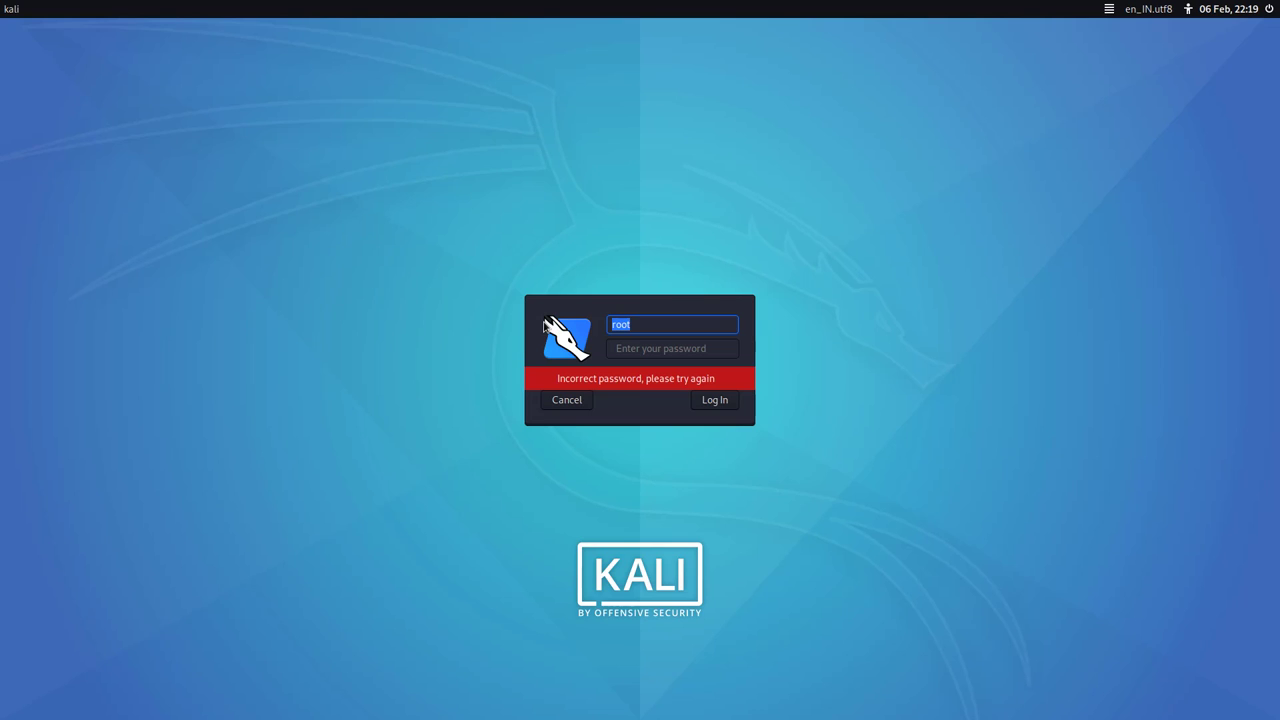
{"action": "left_click", "coordinate": [666, 324]}
{"action": "double_click", "coordinate": [643, 328]}
{"action": "type", "text": "techdhee"}
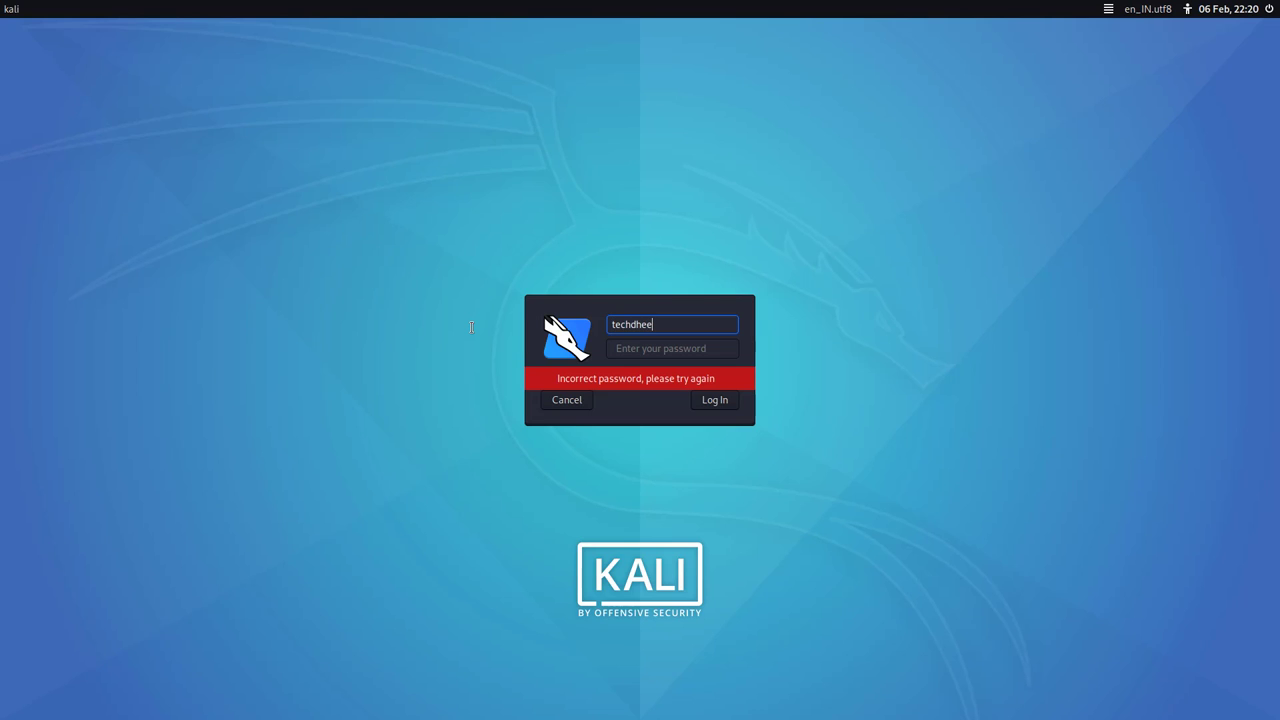
{"action": "key", "text": "Tab"}
{"action": "type", "text": "•••••"}
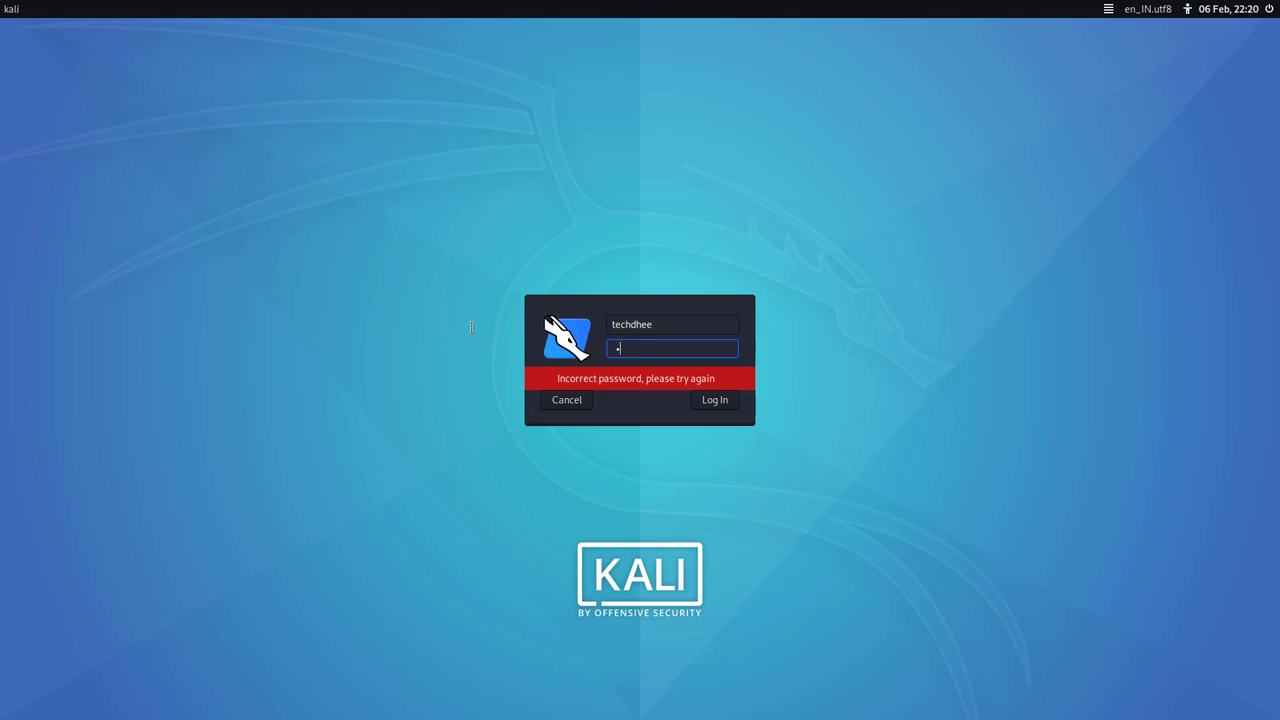
{"action": "type", "text": "•••"}
{"action": "key", "text": "Return"}
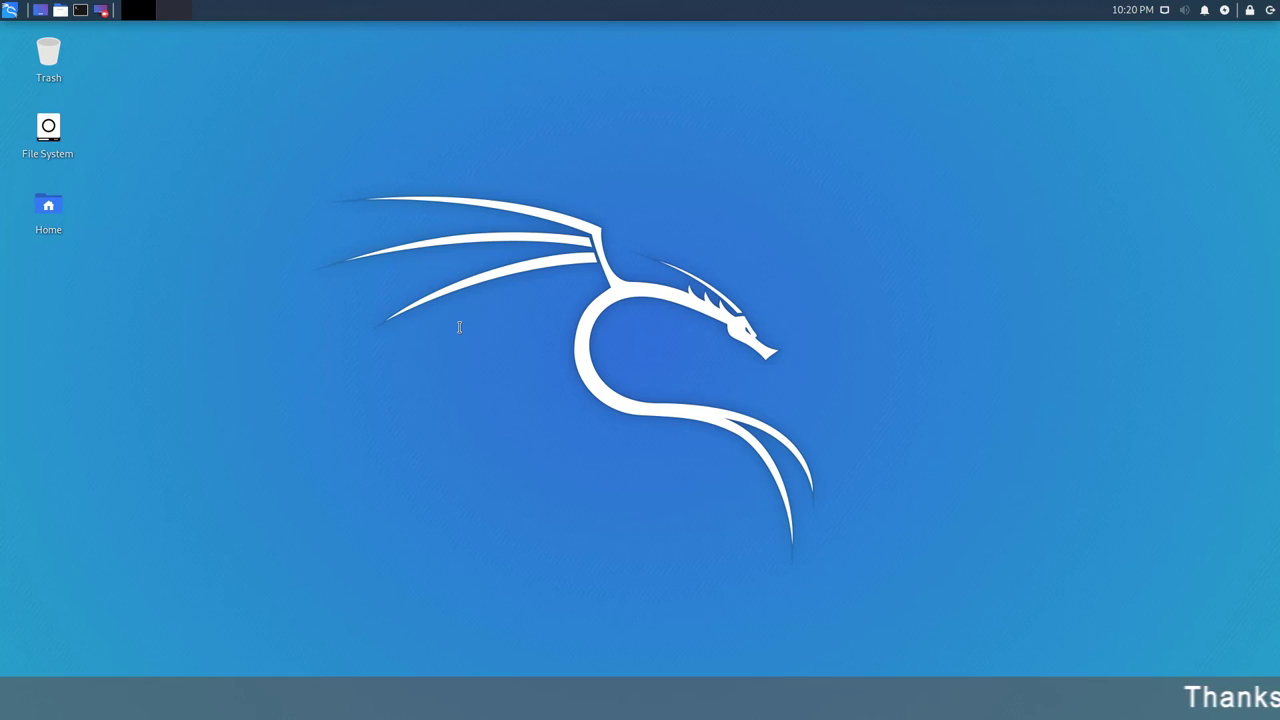
Open an enlarged terminal and show kernel version 5.4.0-kali3-amd64 with uname -r.
{"action": "key", "text": "ctrl+alt+t"}
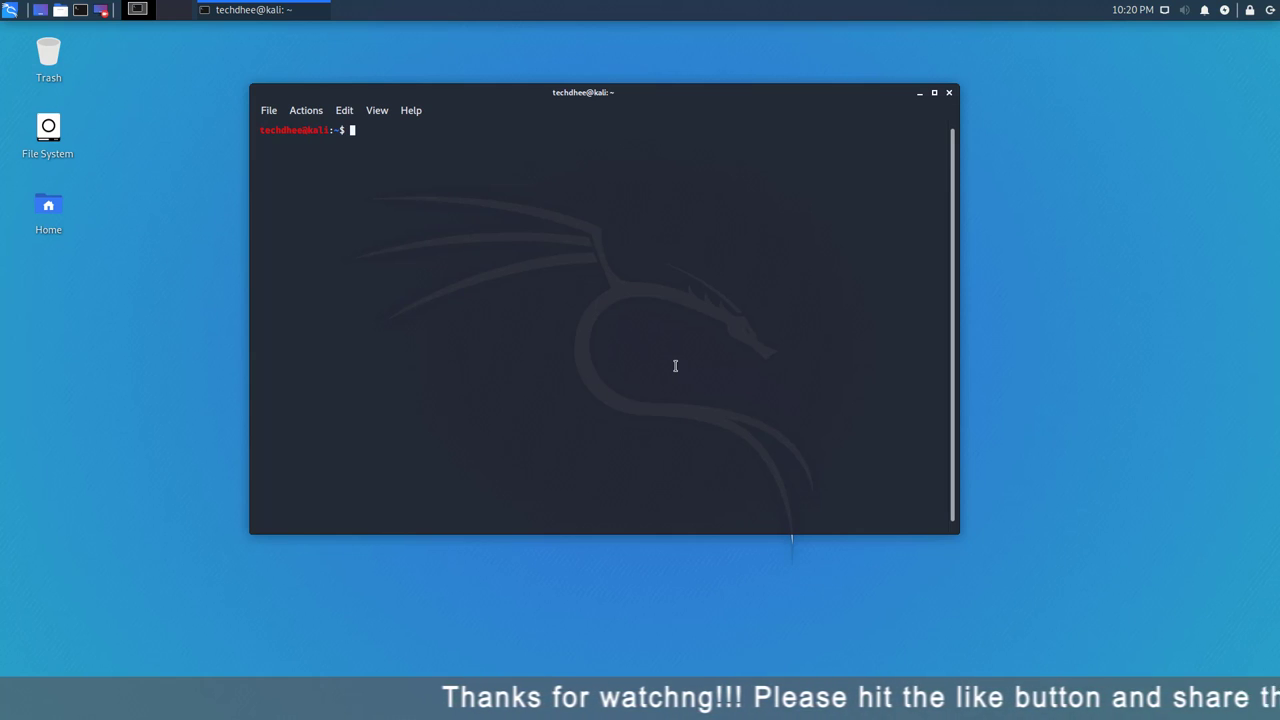
{"action": "type", "text": "uname -"}
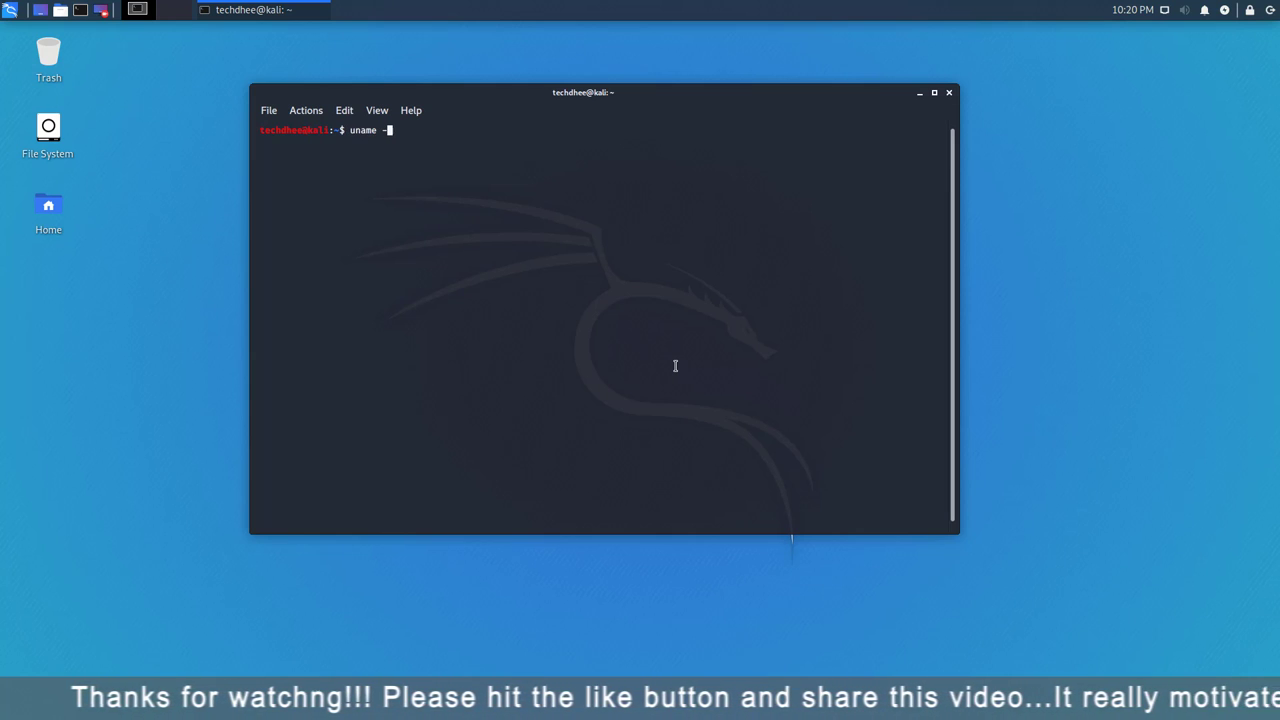
{"action": "type", "text": "r"}
{"action": "key", "text": "Return"}
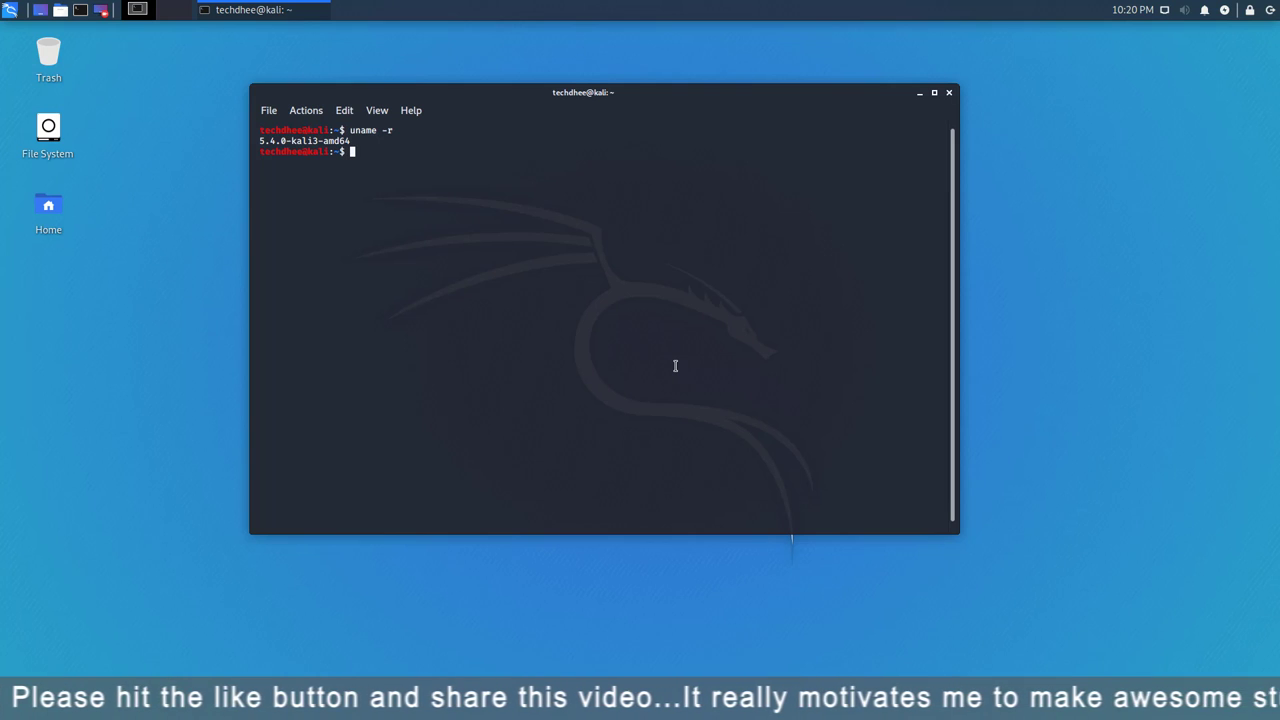
{"action": "key", "text": "ctrl+plus"}
{"action": "key", "text": "ctrl+plus"}
{"action": "key", "text": "ctrl+plus"}
{"action": "key", "text": "ctrl+plus"}
{"action": "key", "text": "ctrl+plus"}
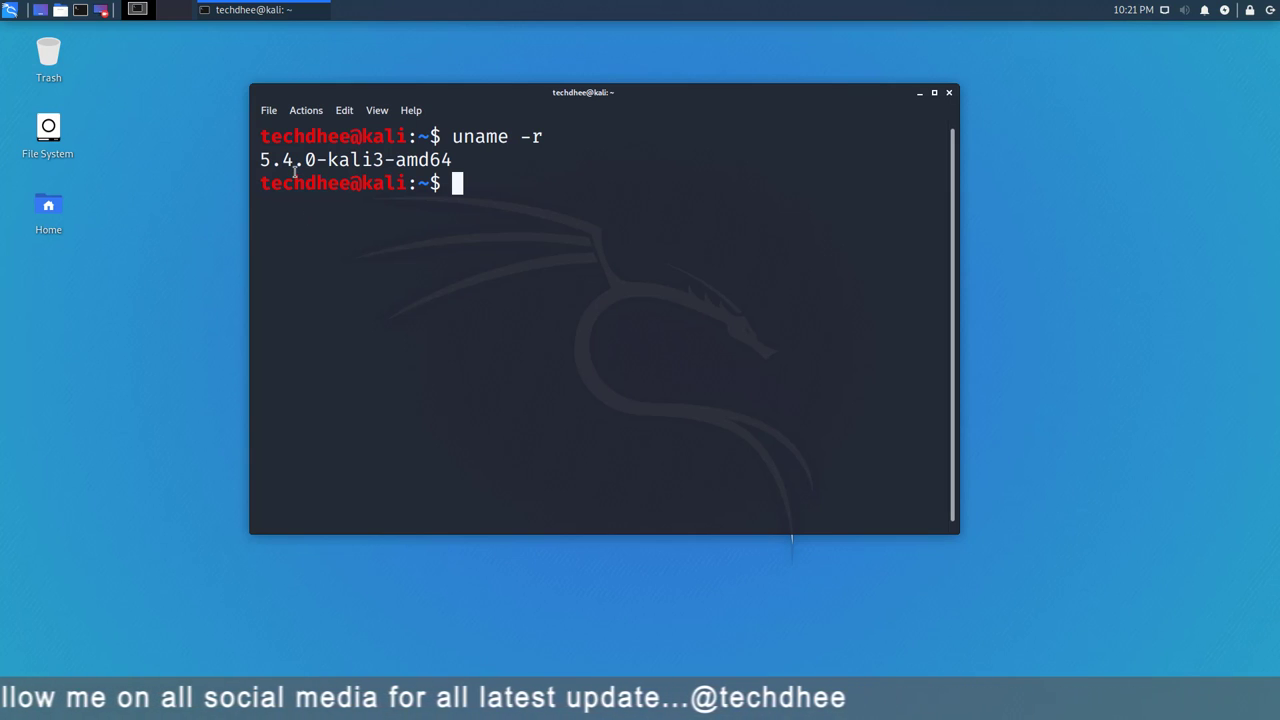
{"action": "left_click_drag", "start_coordinate": [264, 160], "coordinate": [470, 150]}
{"action": "left_click", "coordinate": [491, 181]}
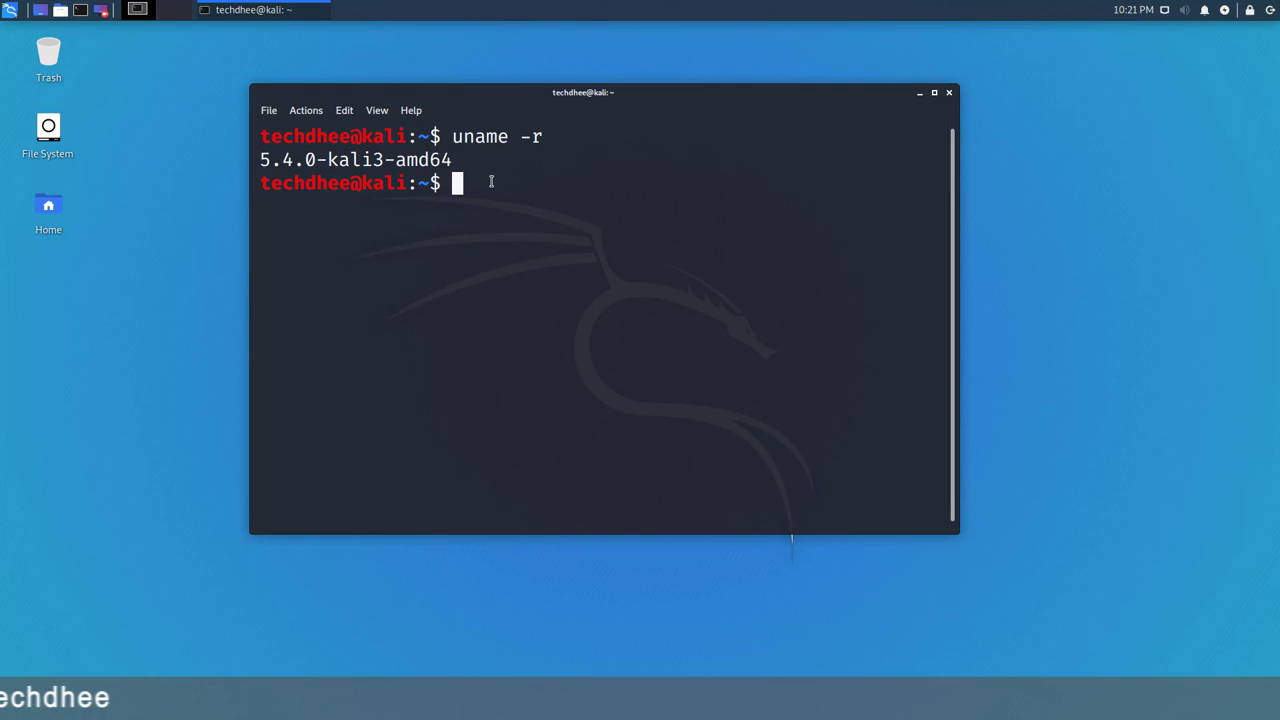
Run whoami and cat /etc/os-release to confirm version 2020.1, then close the terminal.
{"action": "key", "text": "Return"}
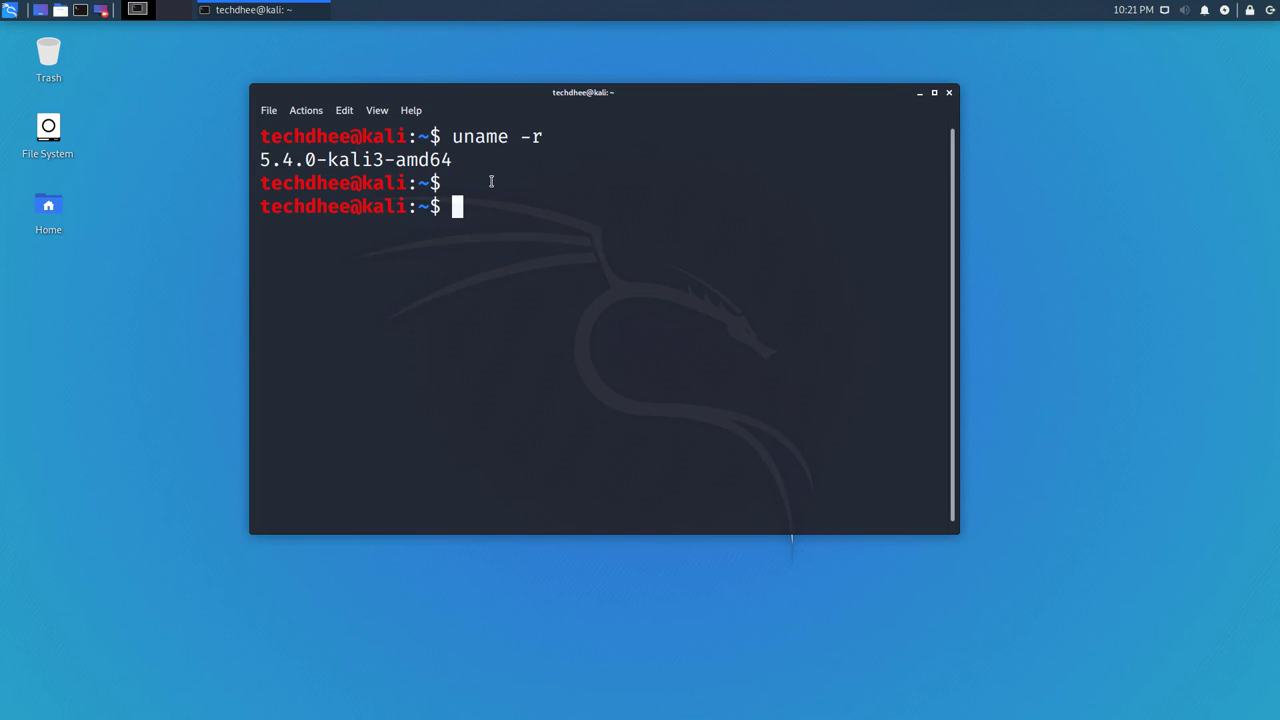
{"action": "type", "text": "whoami"}
{"action": "key", "text": "Return"}
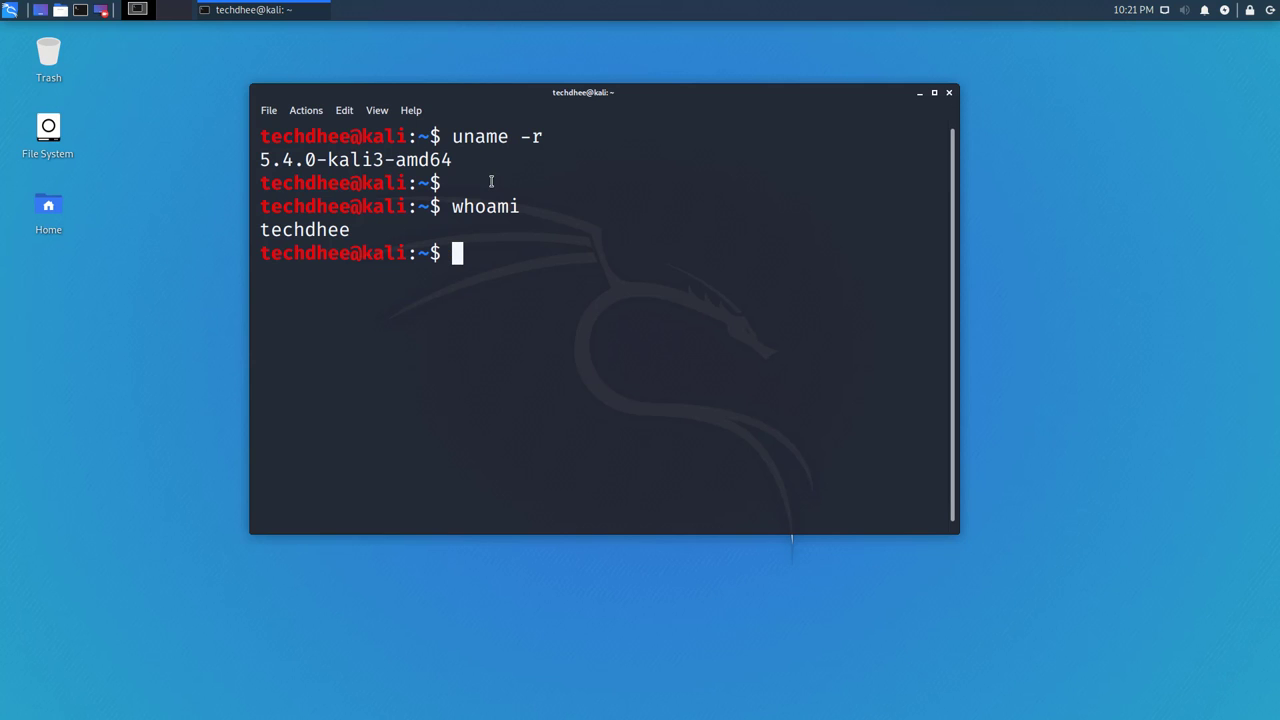
{"action": "type", "text": "cat /etc/os-release"}
{"action": "key", "text": "Return"}
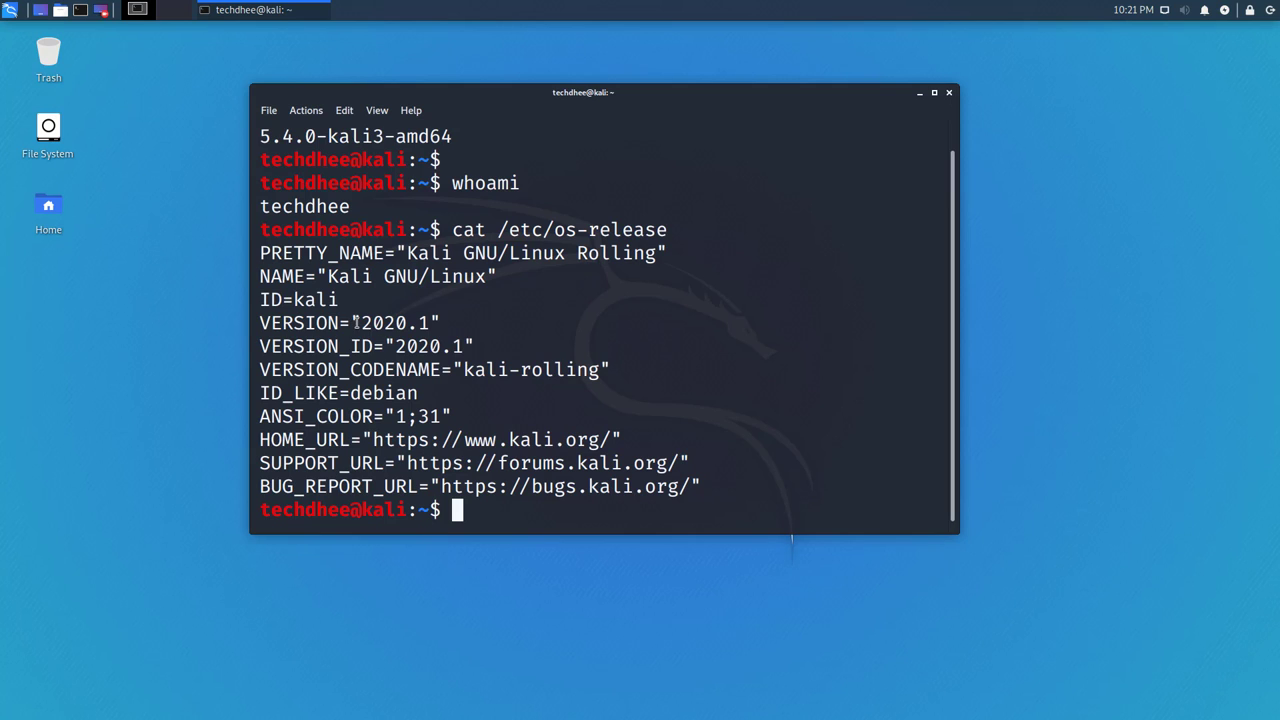
{"action": "left_click_drag", "start_coordinate": [263, 322], "coordinate": [423, 323]}
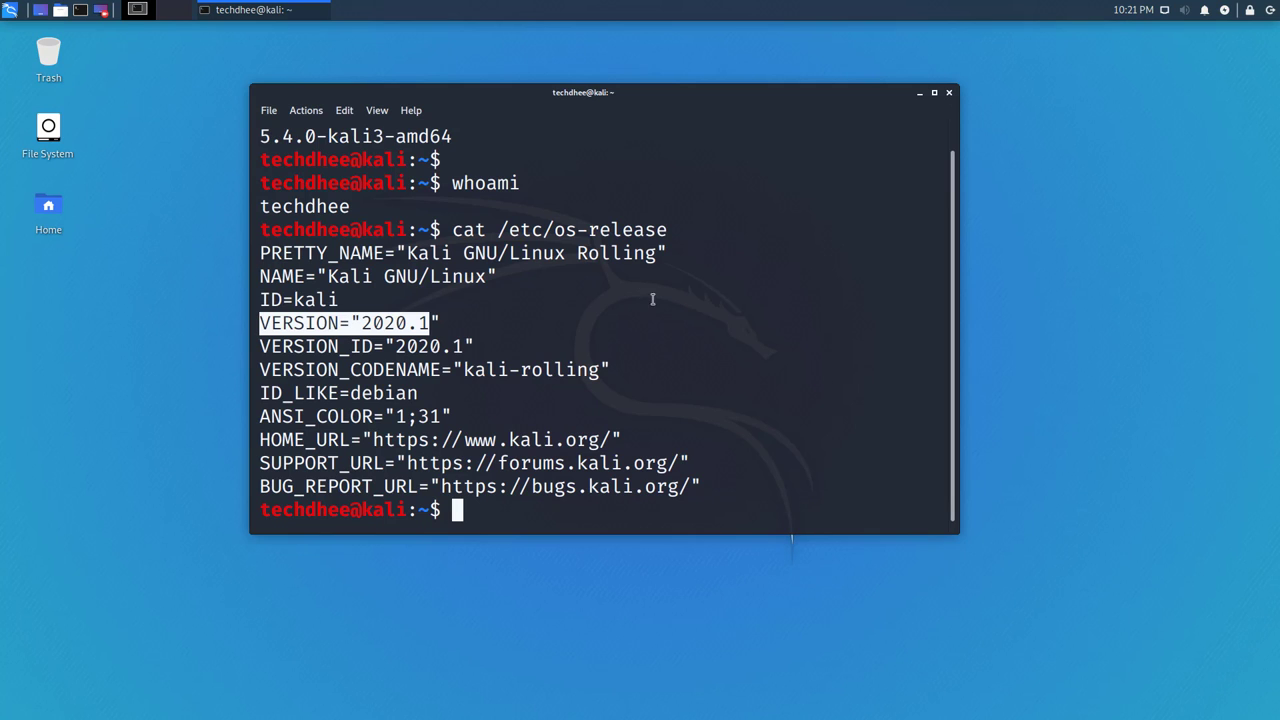
{"action": "left_click", "coordinate": [950, 93]}
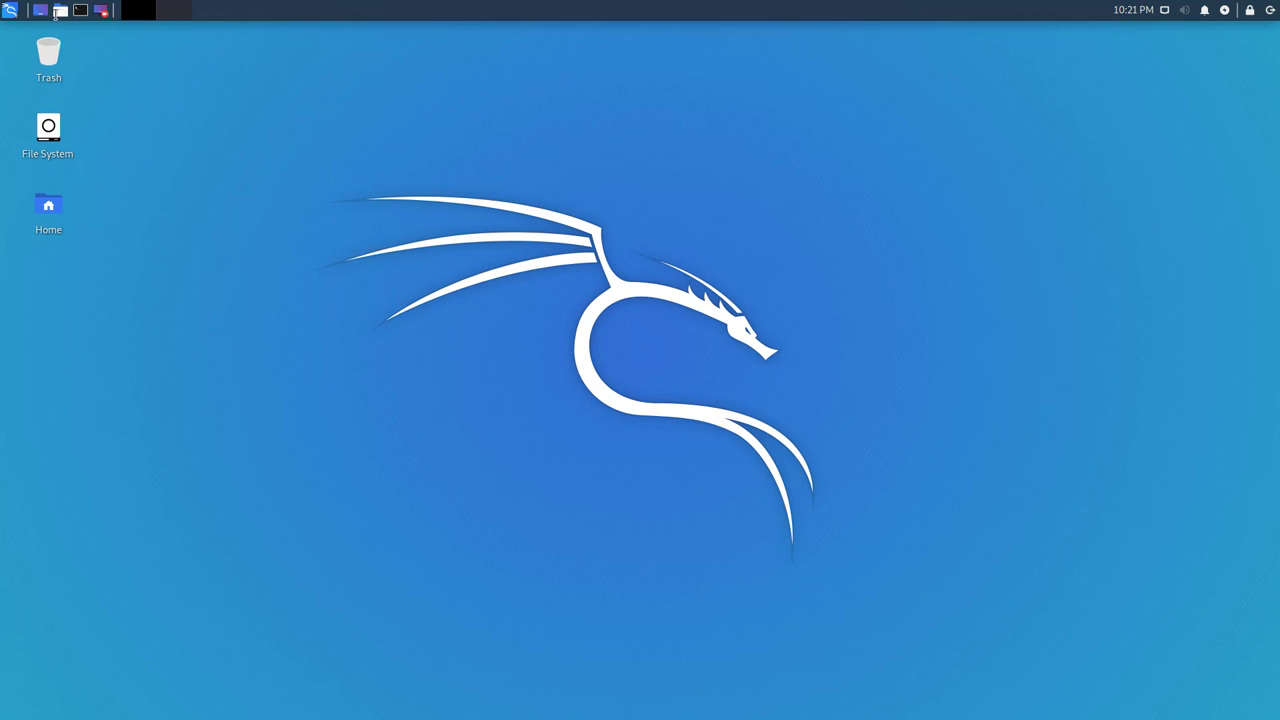
Become root with sudo -i in a new, enlarged terminal and confirm it with whoami.
{"action": "left_click", "coordinate": [80, 10]}
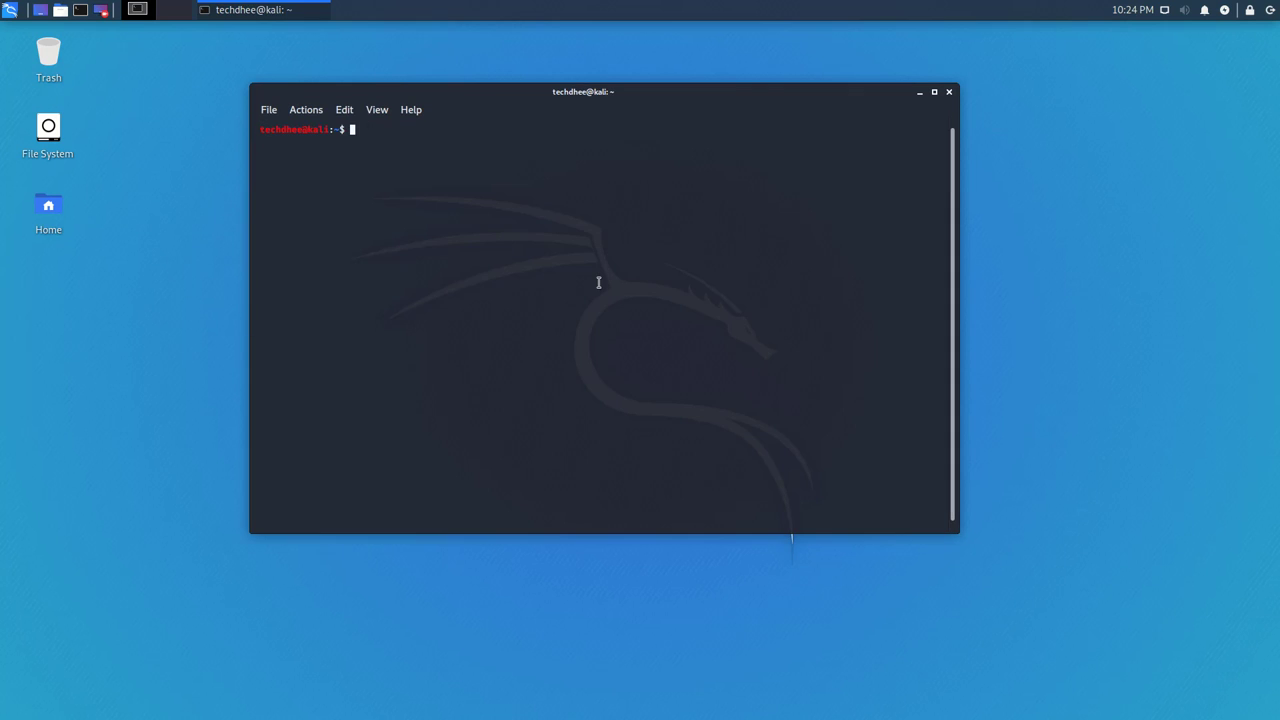
{"action": "key", "text": "ctrl+plus"}
{"action": "key", "text": "ctrl+plus"}
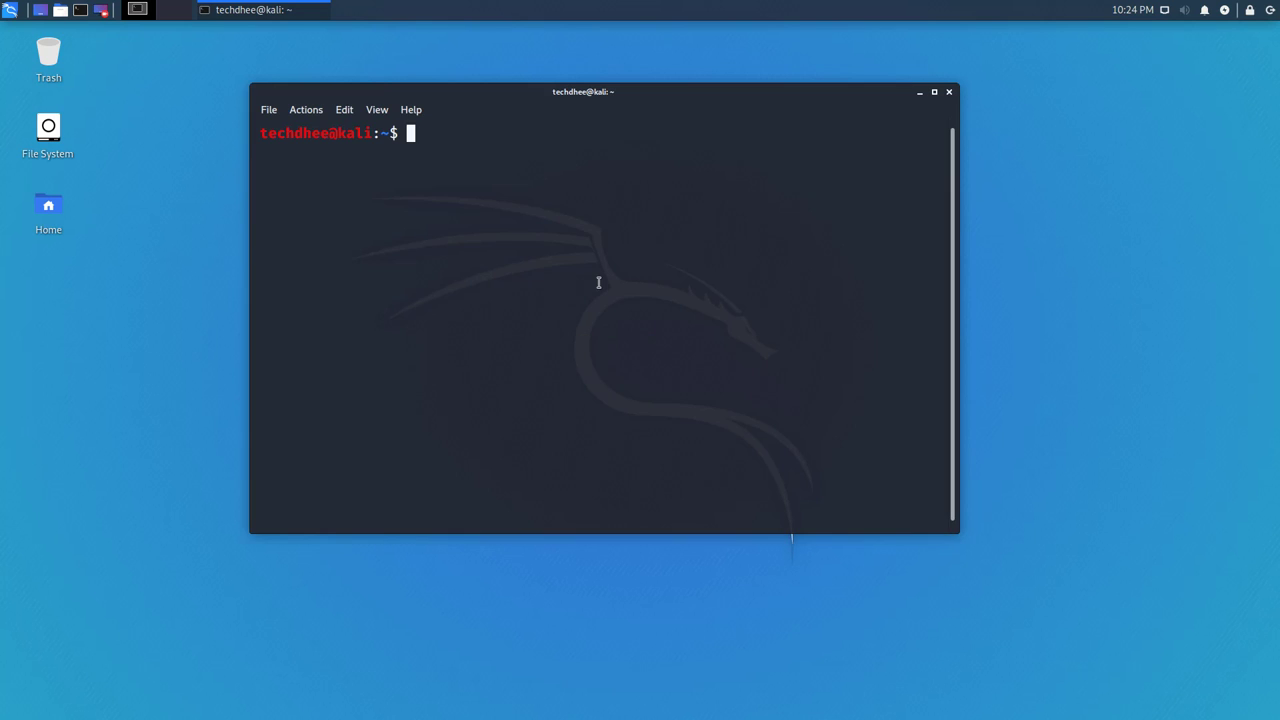
{"action": "type", "text": "sudo -i"}
{"action": "key", "text": "Return"}
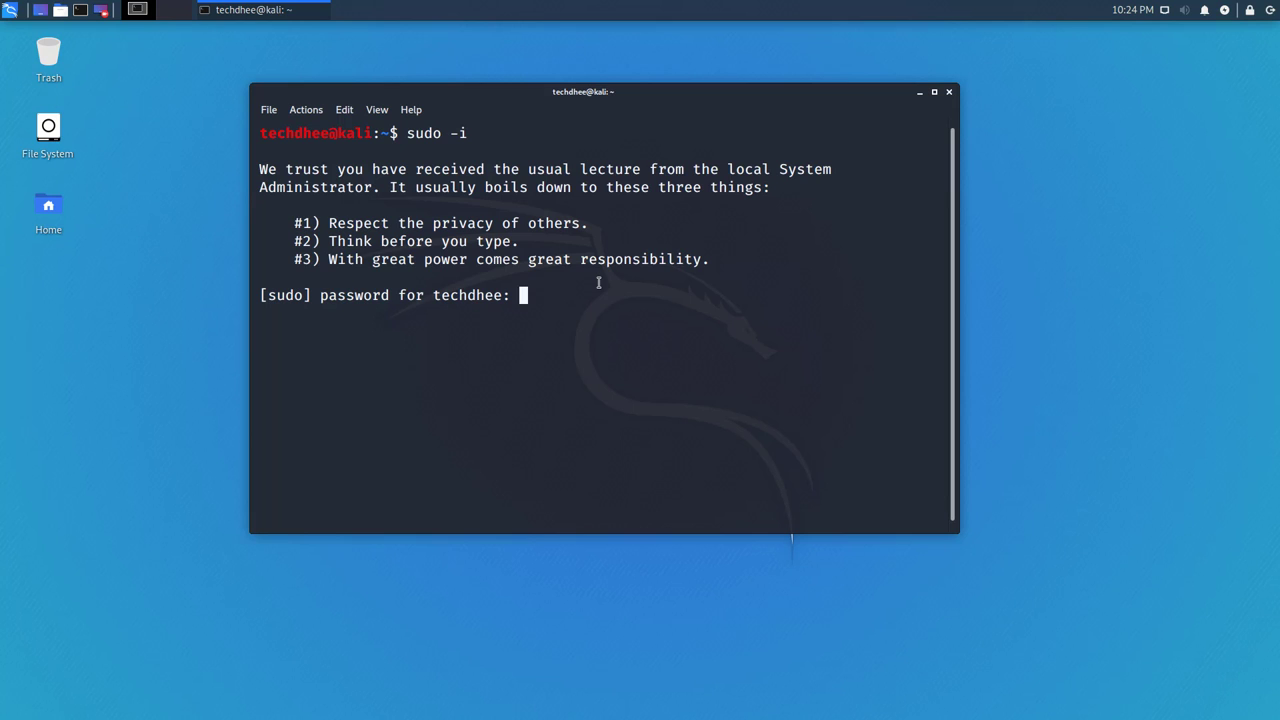
{"action": "key", "text": "Return"}
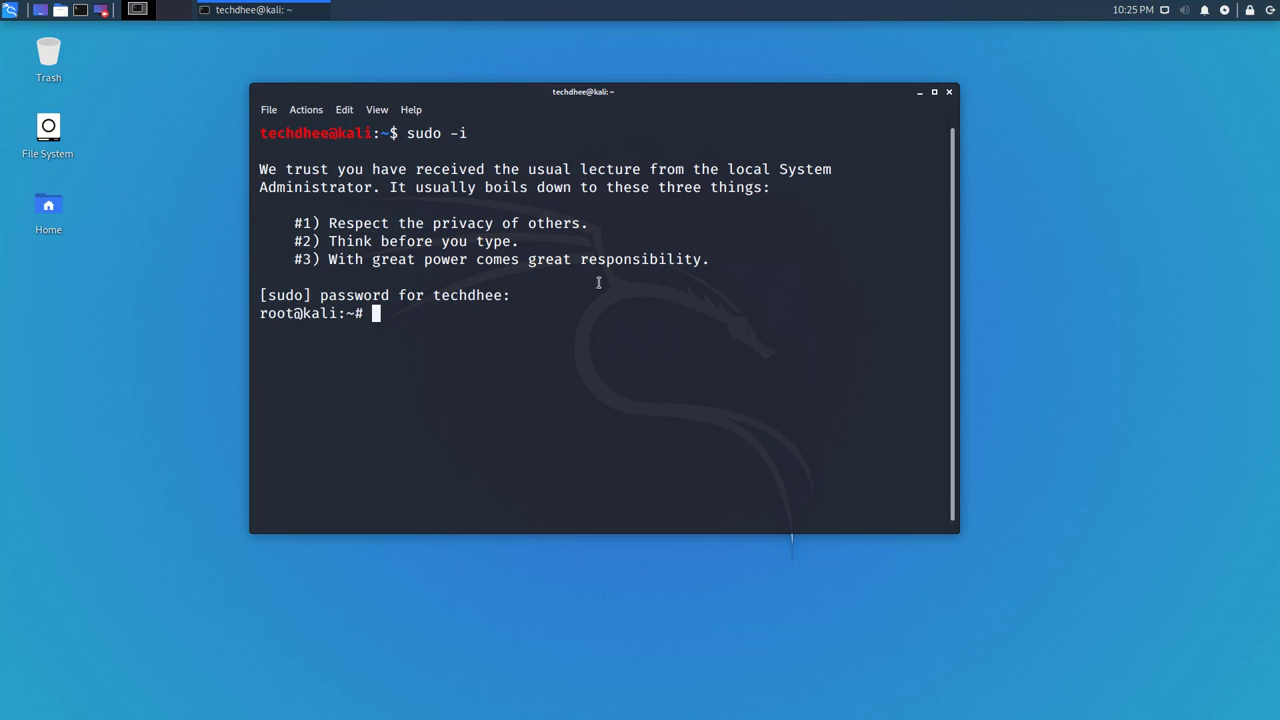
{"action": "key", "text": "Return"}
{"action": "key", "text": "Return"}
{"action": "type", "text": "whoami"}
{"action": "key", "text": "Return"}
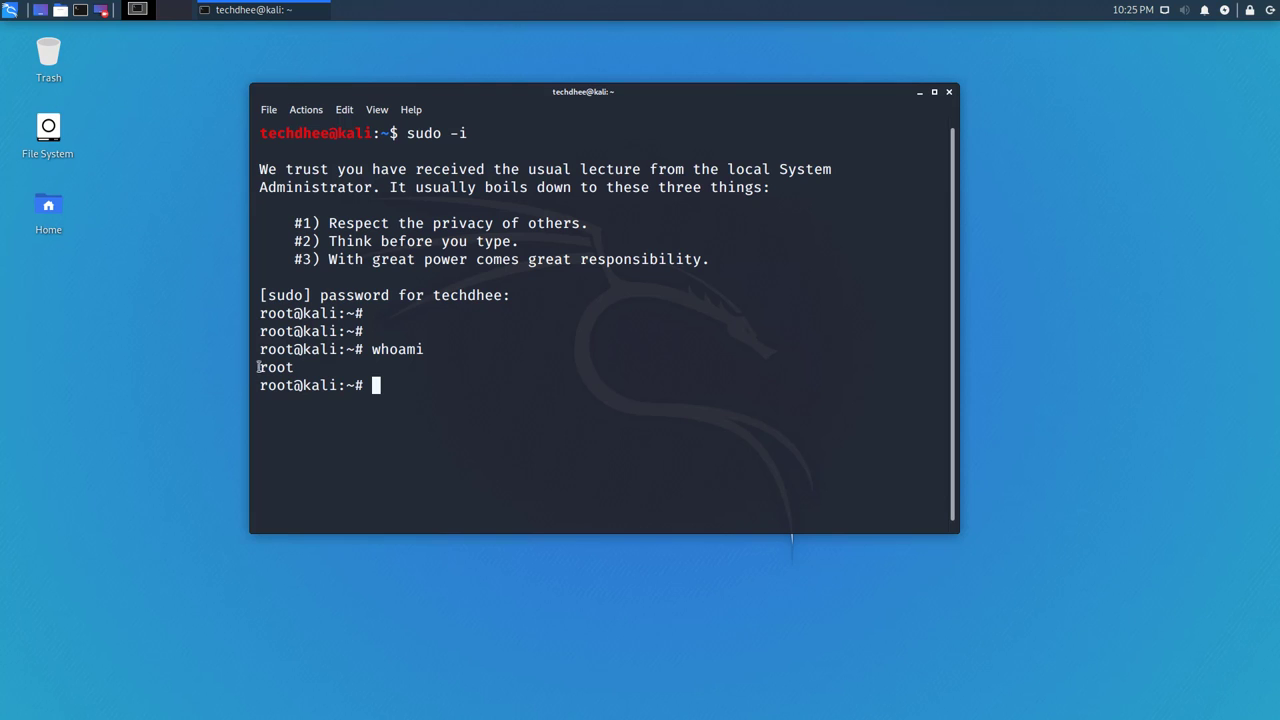
{"action": "left_click_drag", "start_coordinate": [260, 370], "coordinate": [301, 370]}
{"action": "left_click", "coordinate": [403, 390]}
Set the new root password with passwd after a mistyped psswd, then close the terminal.
{"action": "type", "text": "psswd"}
{"action": "key", "text": "Return"}
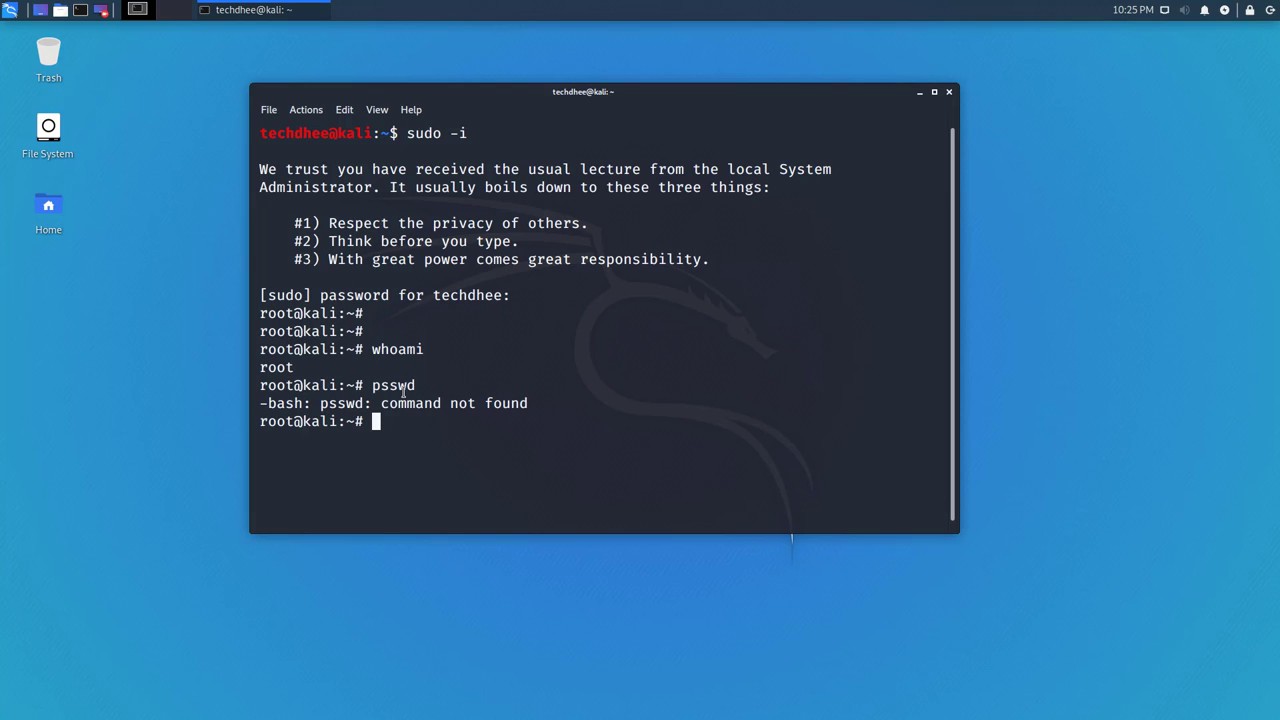
{"action": "type", "text": "passwd"}
{"action": "key", "text": "Return"}
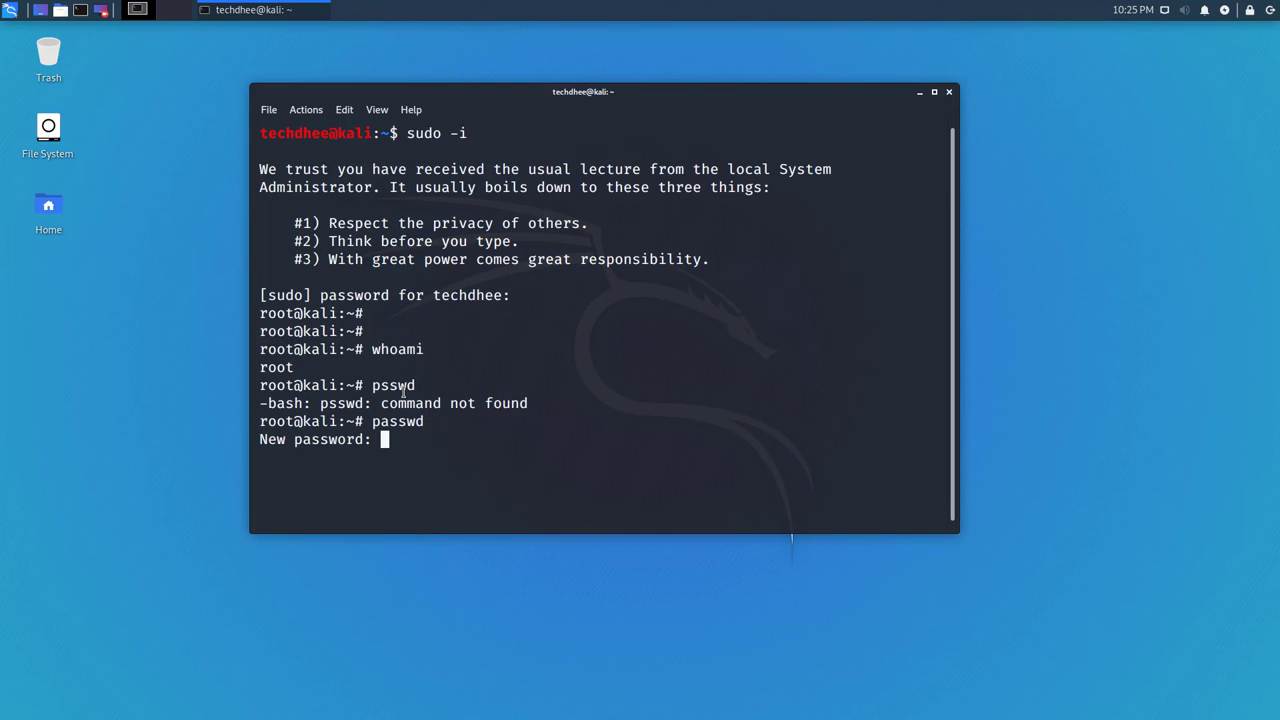
{"action": "key", "text": "Return"}
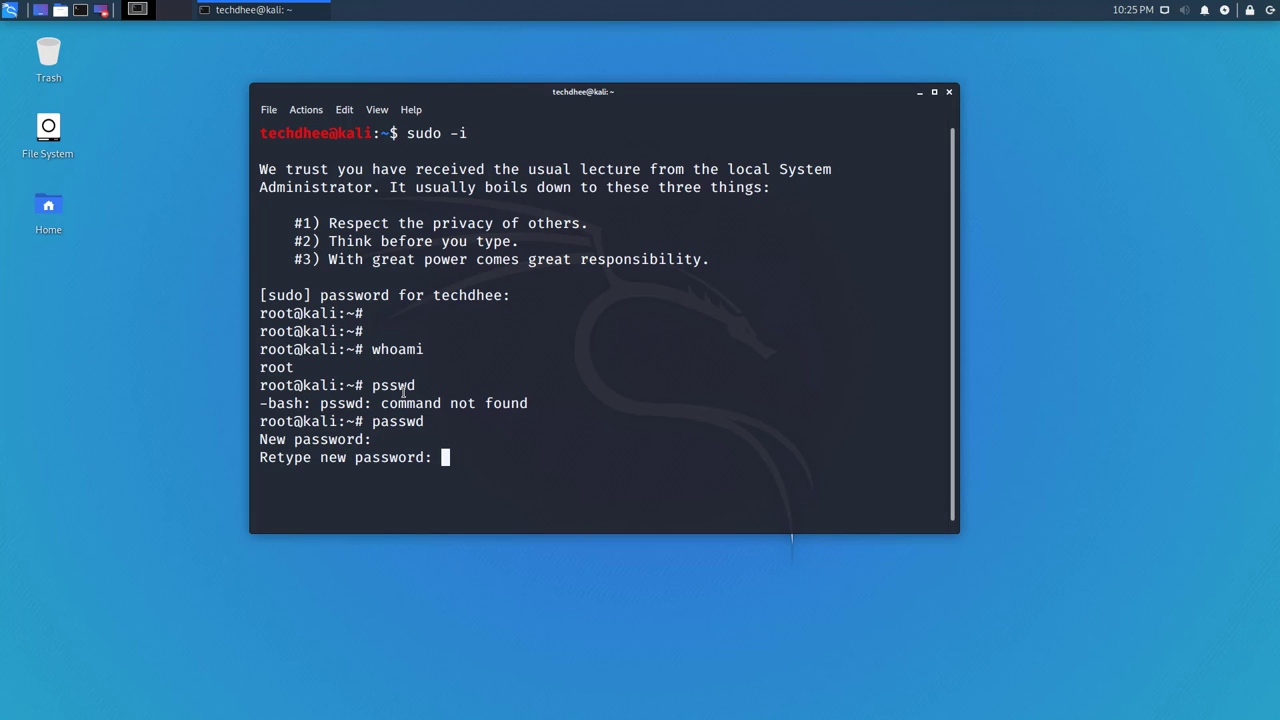
{"action": "key", "text": "Return"}
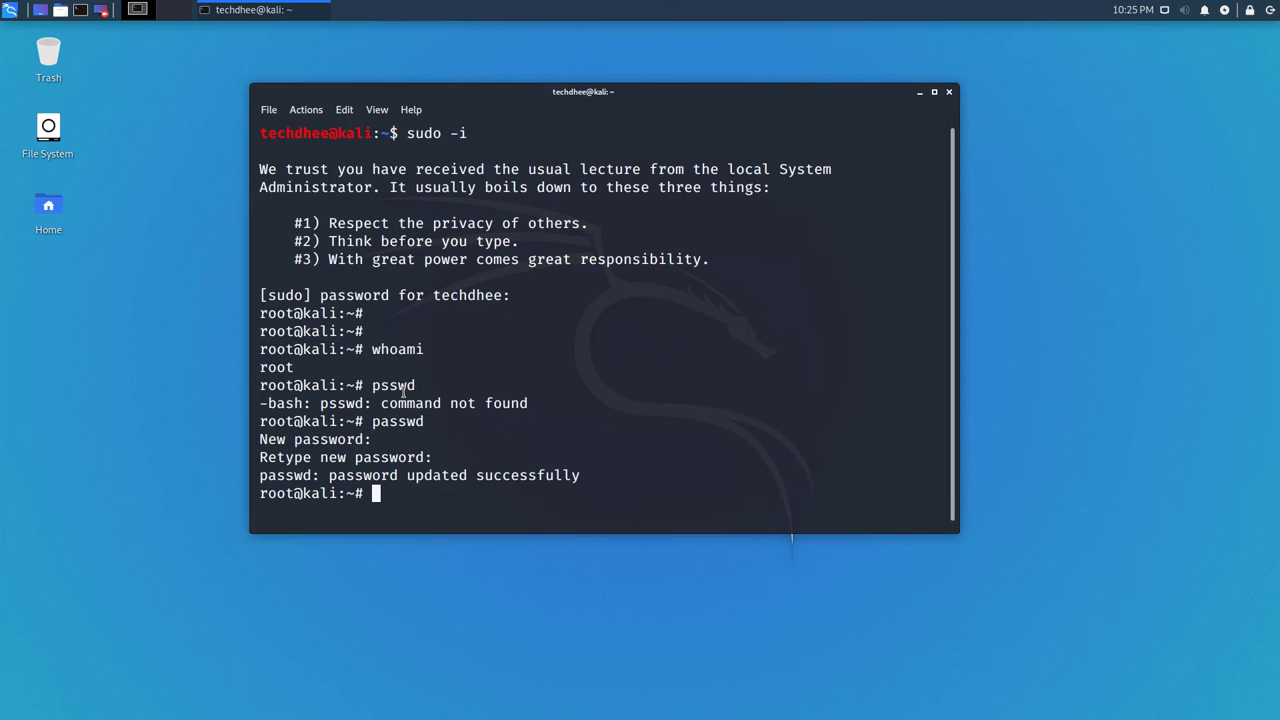
{"action": "left_click_drag", "start_coordinate": [259, 476], "coordinate": [601, 481]}
{"action": "left_click", "coordinate": [645, 495]}
{"action": "left_click", "coordinate": [949, 92]}
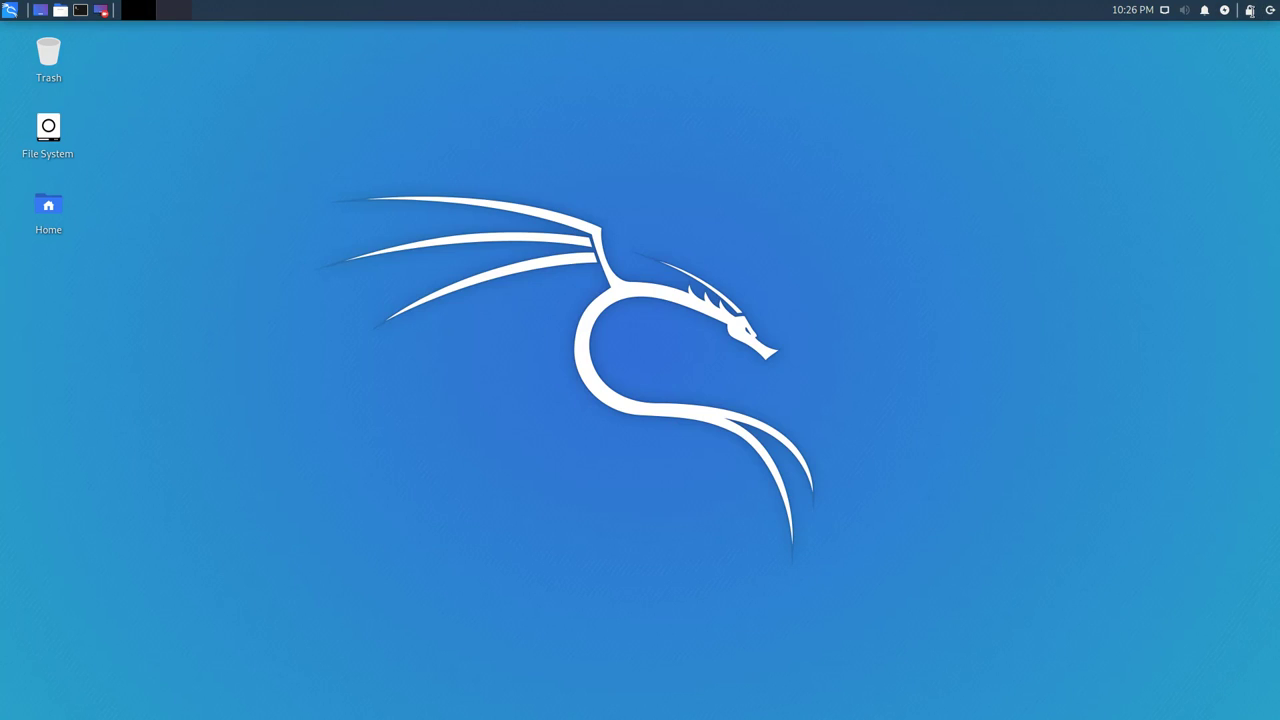
Lock the session and log in as root with the new password.
{"action": "left_click", "coordinate": [1249, 10]}
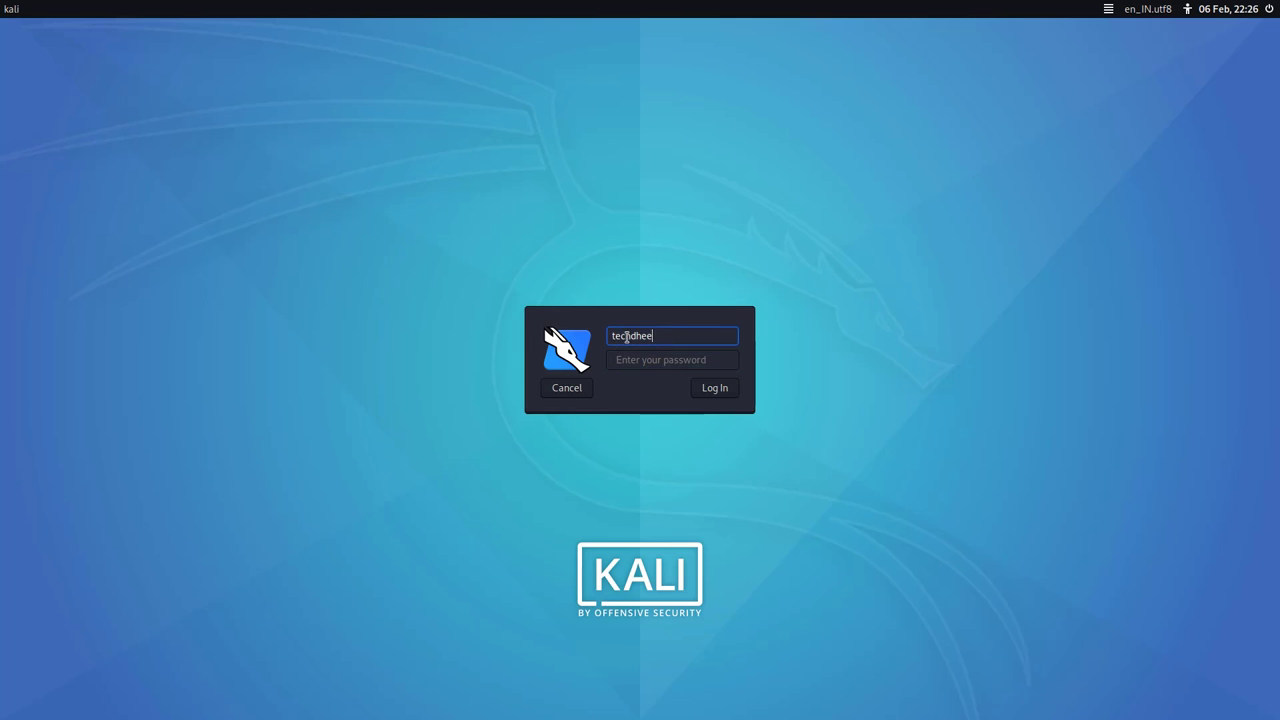
{"action": "type", "text": "root"}
{"action": "left_click", "coordinate": [672, 360]}
{"action": "type", "text": "********"}
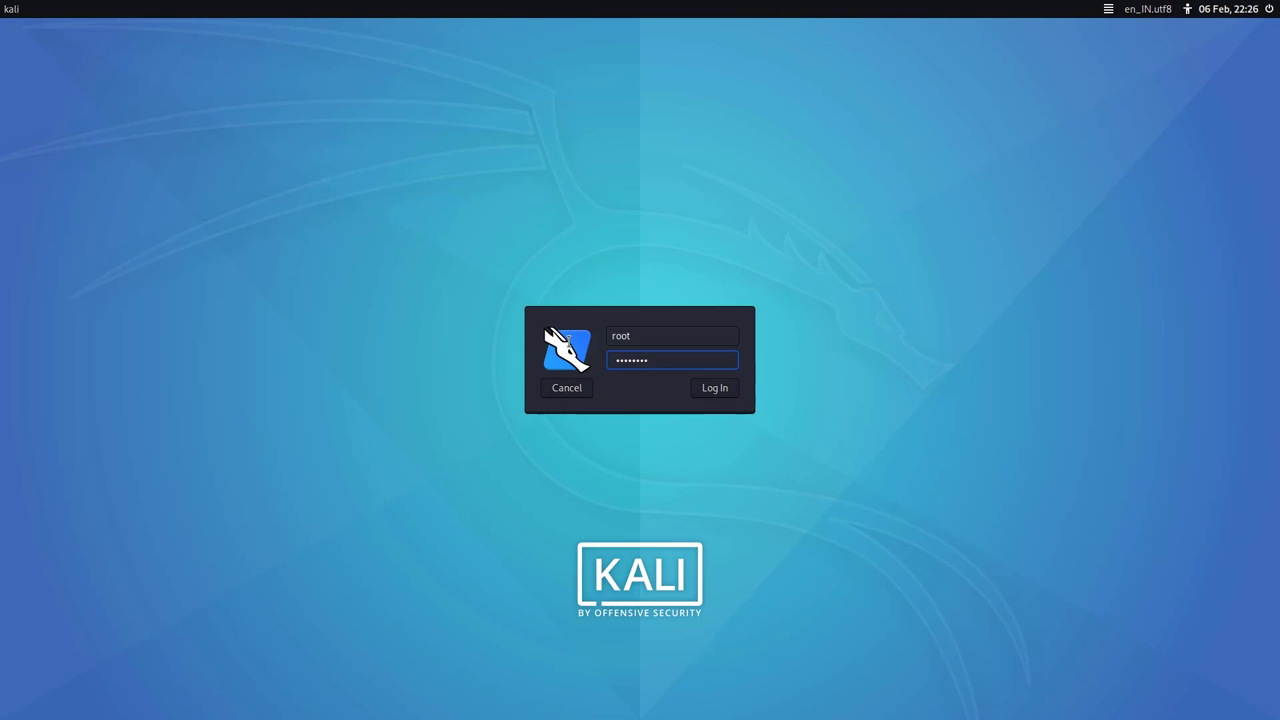
{"action": "key", "text": "Return"}
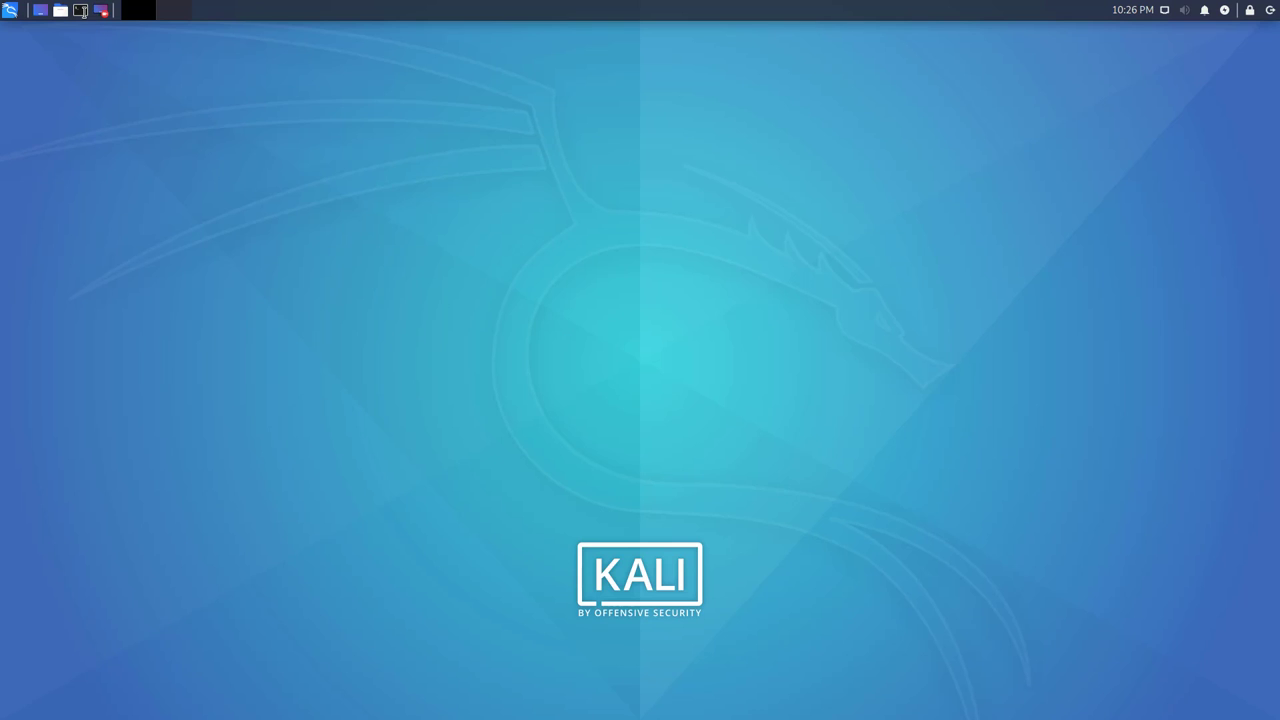
{"action": "left_click", "coordinate": [80, 10]}
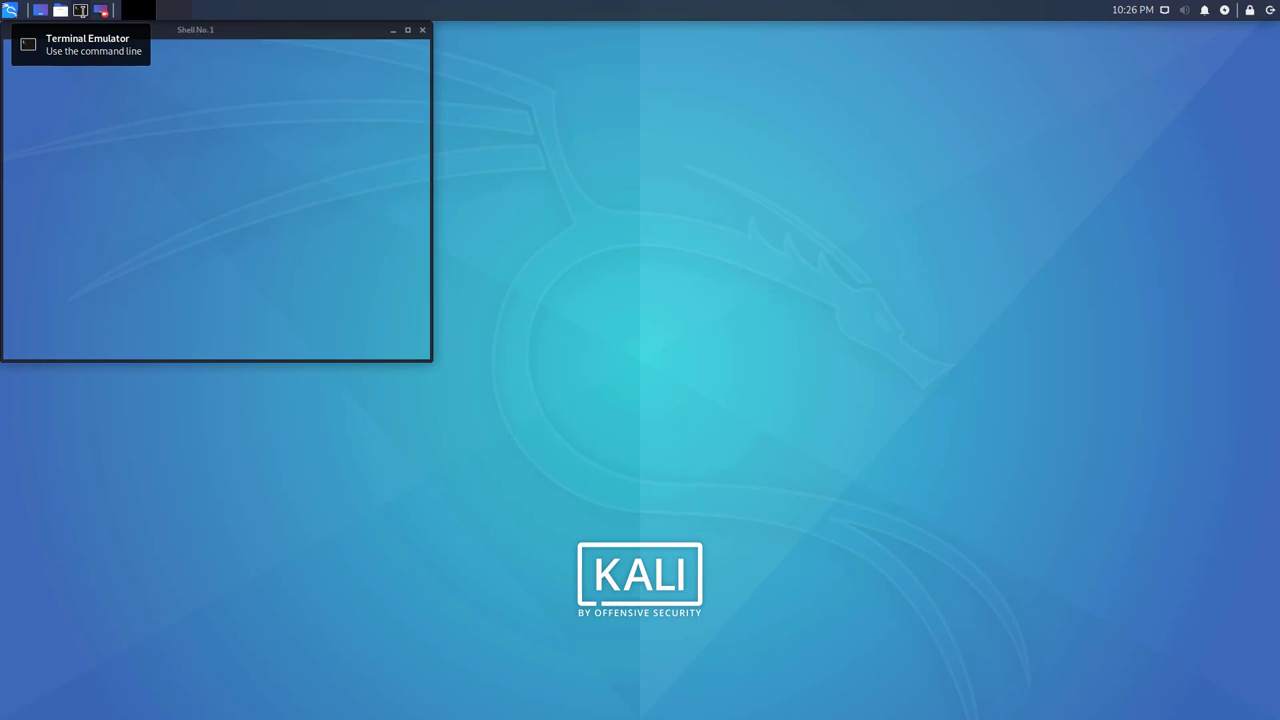
{"action": "left_click_drag", "start_coordinate": [262, 41], "coordinate": [677, 107]}
{"action": "key", "text": "ctrl+plus"}
{"action": "key", "text": "ctrl+plus"}
{"action": "key", "text": "ctrl+plus"}
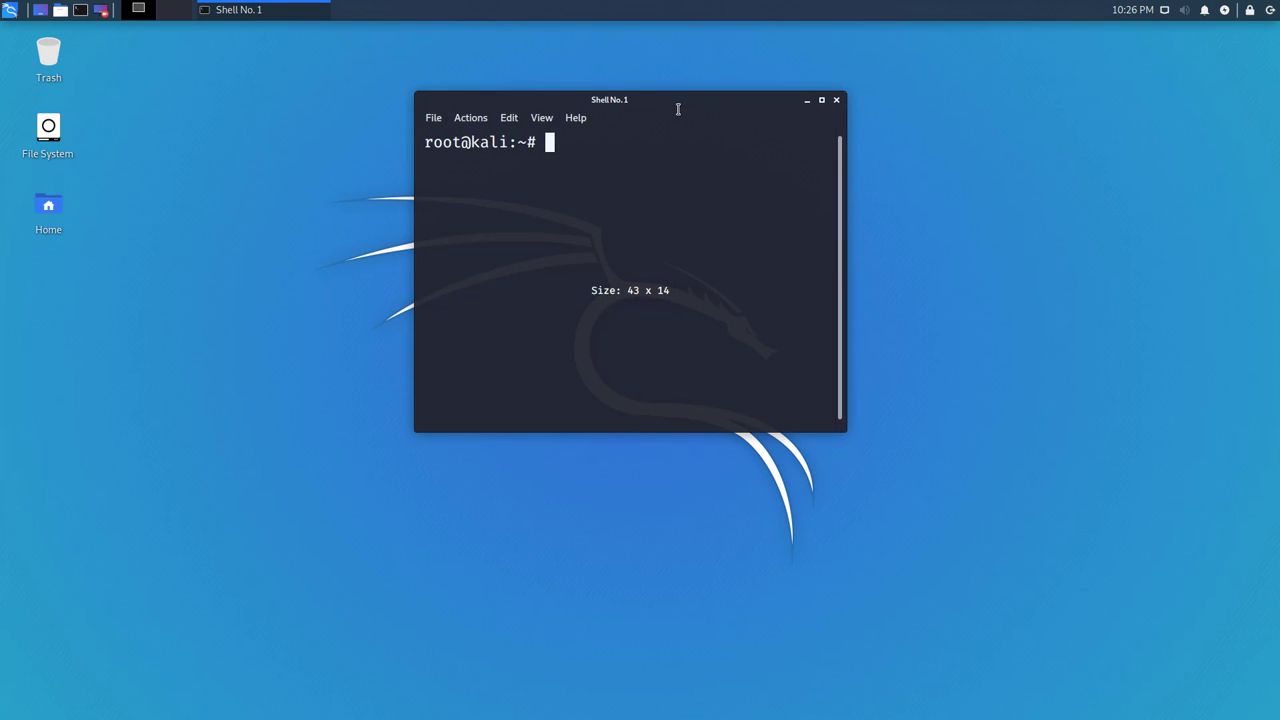
{"action": "type", "text": "whoami"}
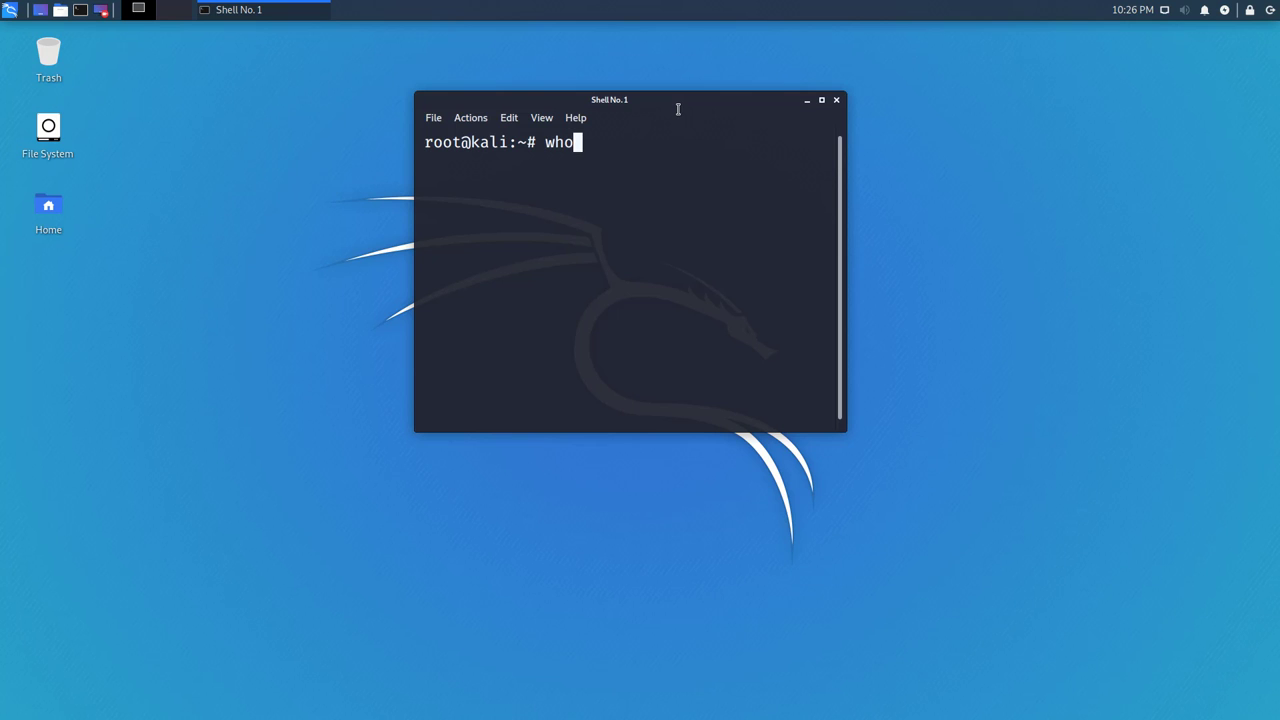
{"action": "key", "text": "Return"}
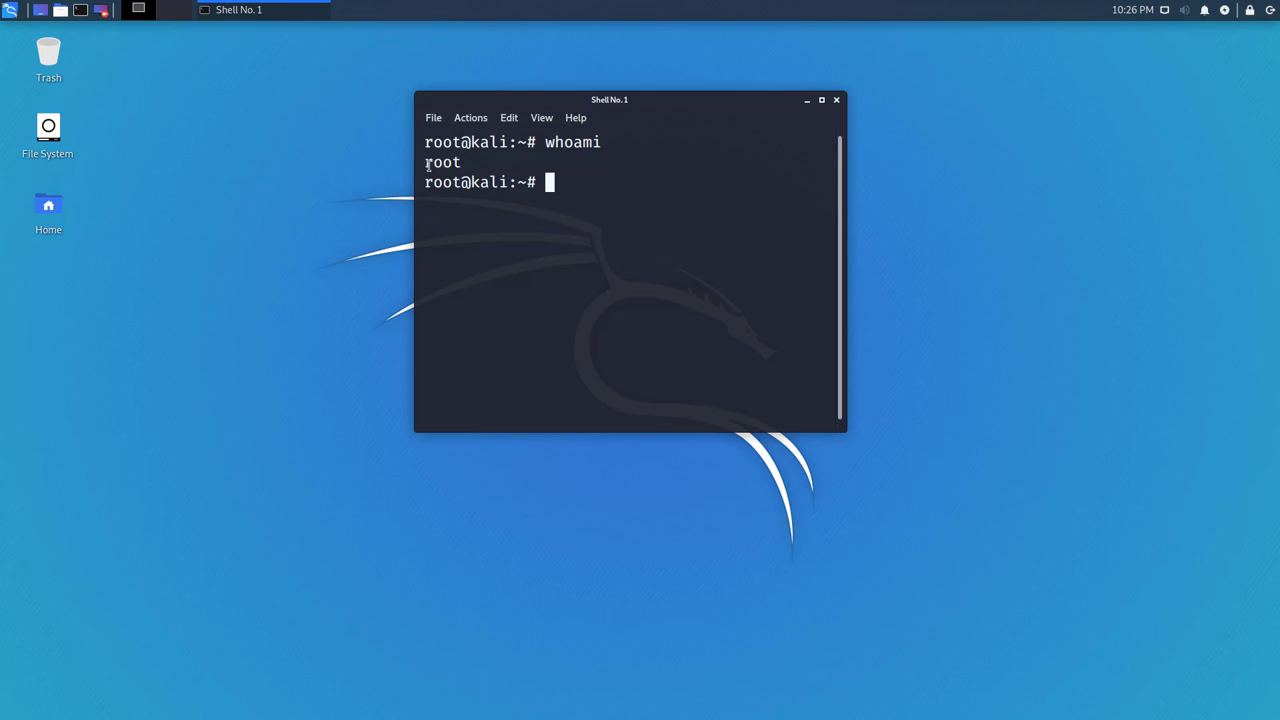
{"action": "left_click_drag", "start_coordinate": [432, 167], "coordinate": [471, 165]}
{"action": "left_click_drag", "start_coordinate": [564, 190], "coordinate": [424, 137]}
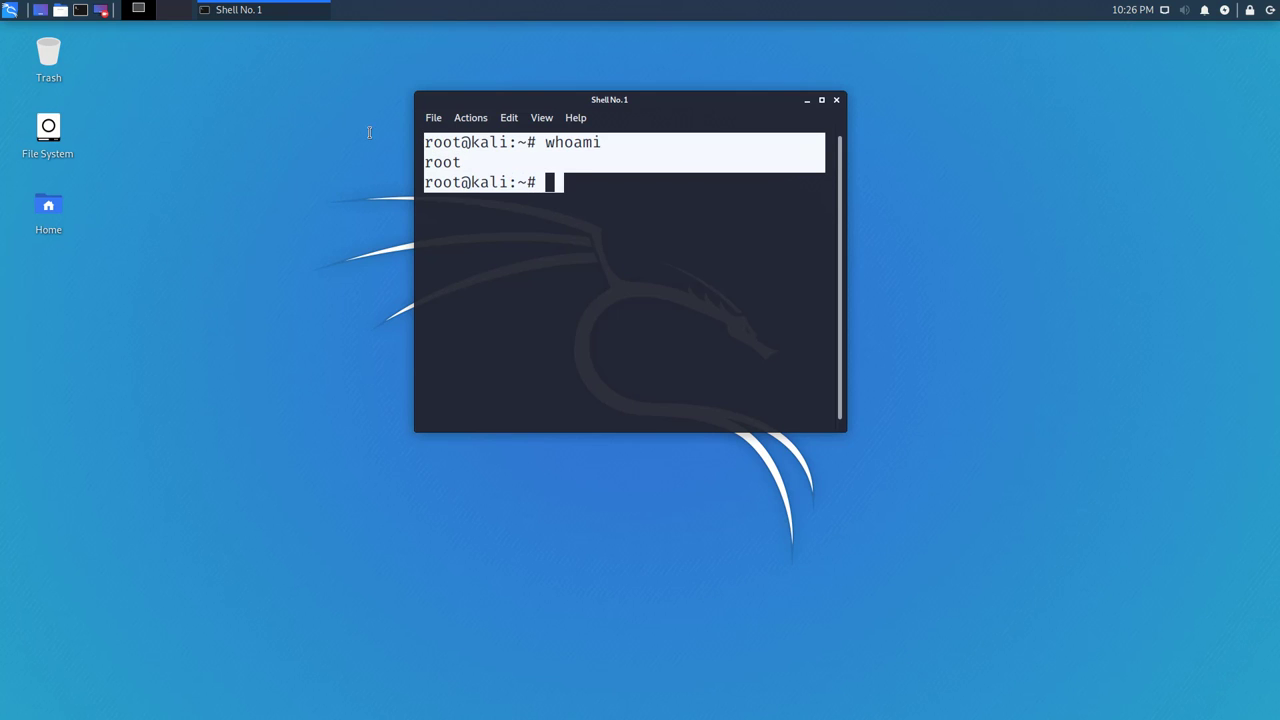
{"action": "left_click", "coordinate": [575, 224]}
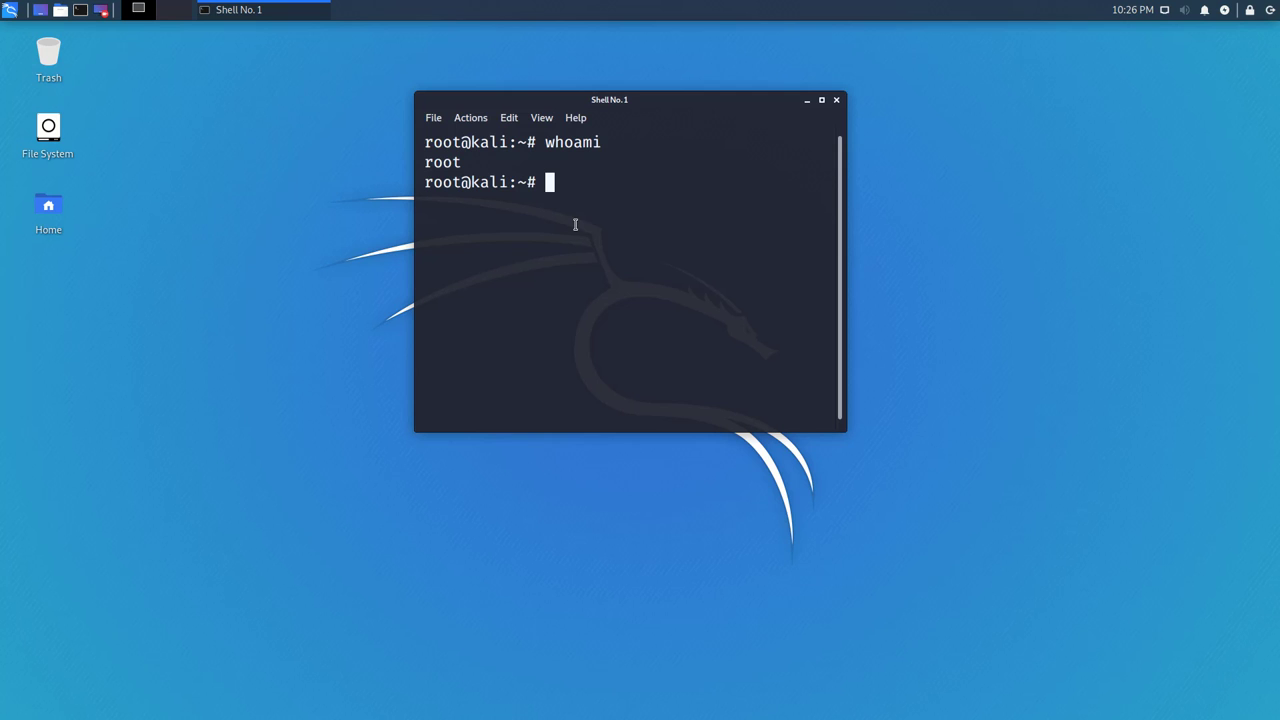
{"action": "left_click", "coordinate": [838, 100]}
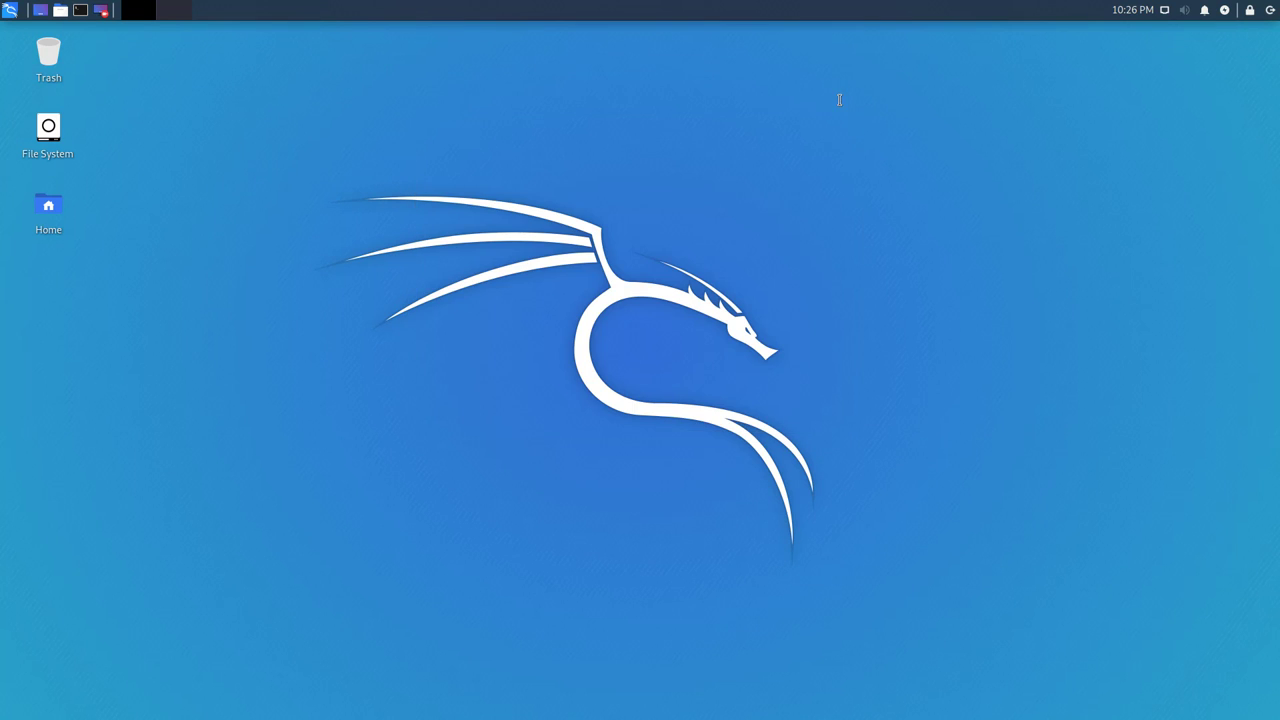